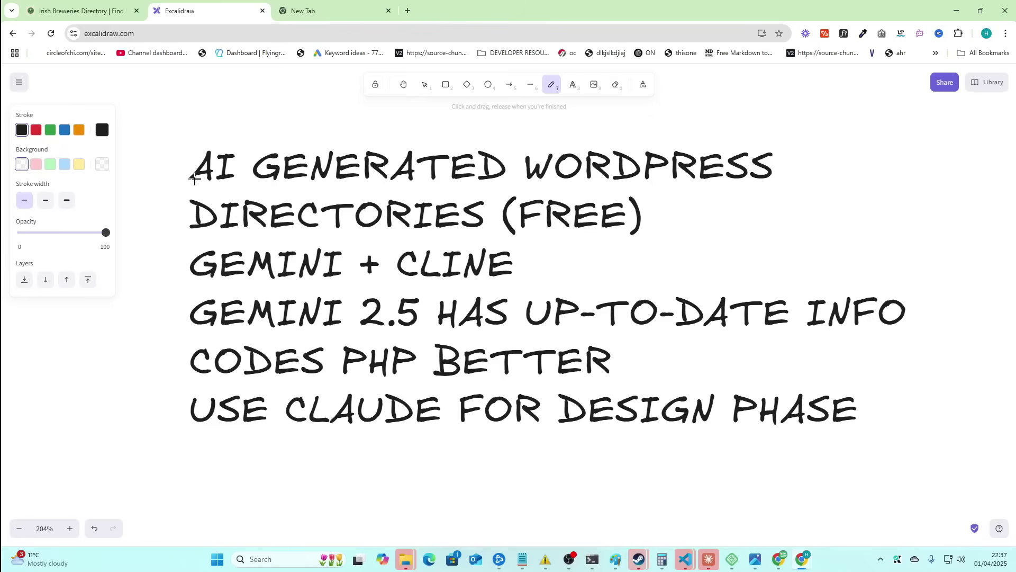
# - Hand-underline the AI GENERATED WORDPRESS, DIRECTORIES (FREE), GEMINI/CLINE and GEMINI 2.5 lines, circling FREE
pyautogui.moveTo(190, 192); pyautogui.dragTo(773, 192)
pyautogui.moveTo(191, 233)
pyautogui.mouseDown()
pyautogui.moveTo(636, 244)
pyautogui.moveTo(623, 243)
pyautogui.mouseUp()
pyautogui.moveTo(511, 191)
pyautogui.mouseDown()
pyautogui.moveTo(616, 240)
pyautogui.moveTo(567, 192)
pyautogui.mouseUp()
pyautogui.moveTo(195, 287); pyautogui.dragTo(532, 285)
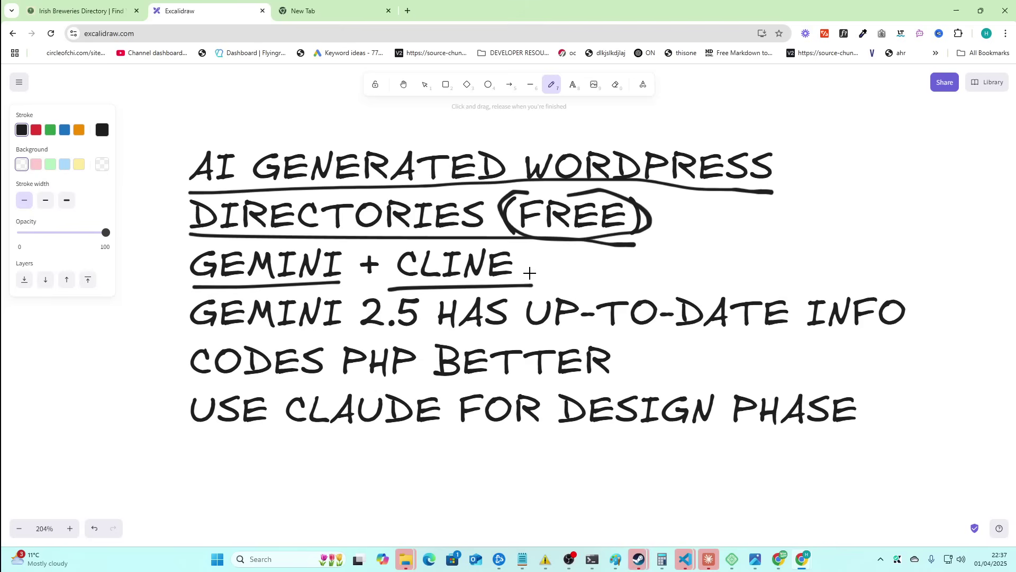
pyautogui.moveTo(197, 344); pyautogui.dragTo(909, 328)
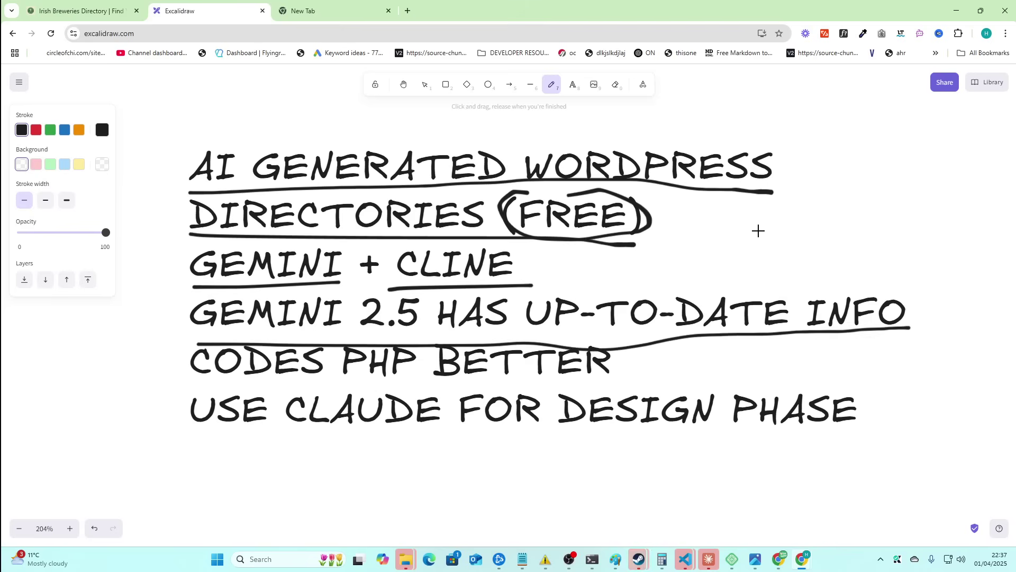
# - Draw a downward arrow at top right and underline CODES PHP BETTER and USE CLAUDE FOR DESIGN PHASE
pyautogui.moveTo(866, 157)
pyautogui.mouseDown()
pyautogui.moveTo(834, 242)
pyautogui.moveTo(850, 247)
pyautogui.mouseUp()
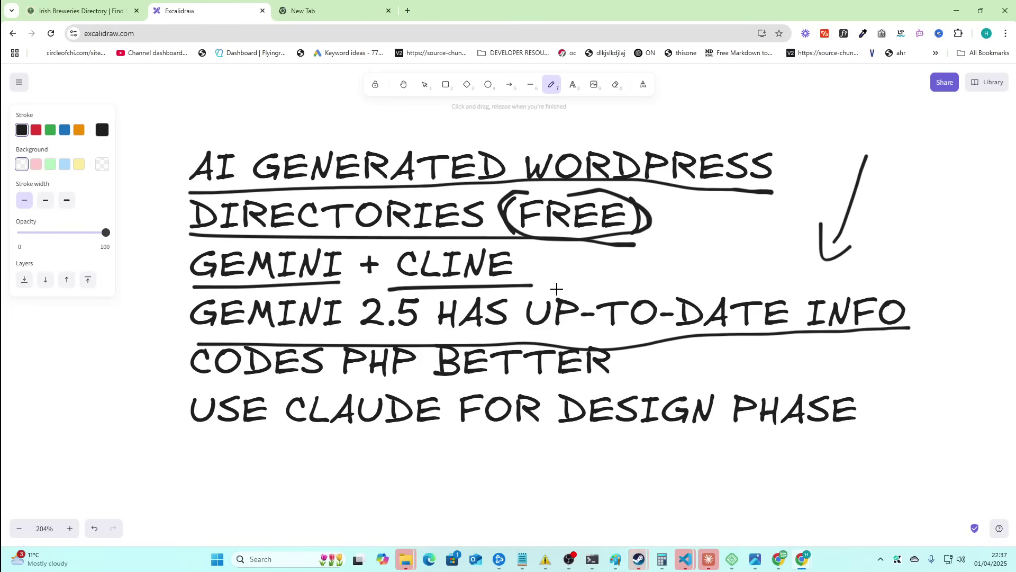
pyautogui.moveTo(193, 393); pyautogui.dragTo(643, 384)
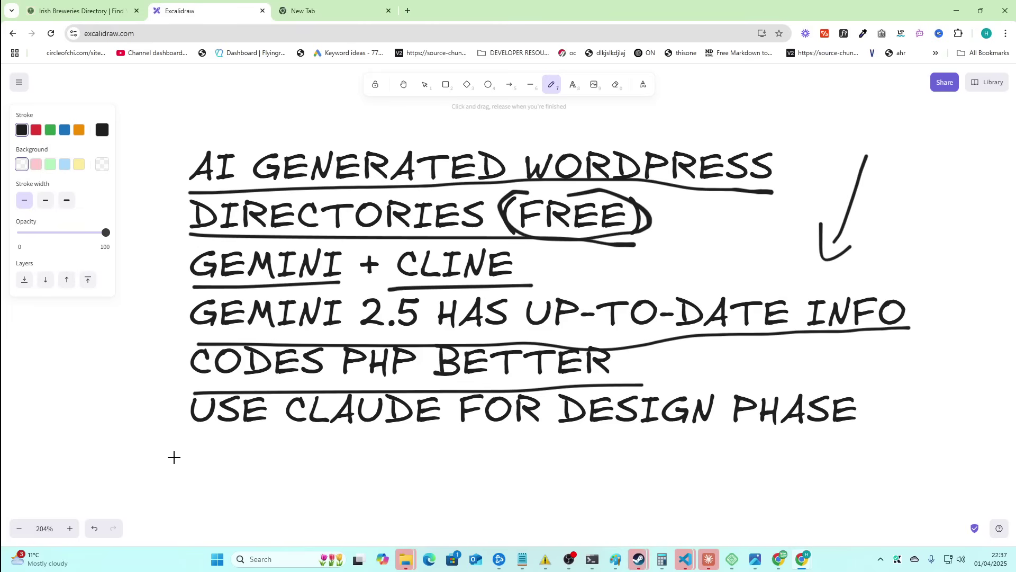
pyautogui.moveTo(175, 455); pyautogui.dragTo(864, 451)
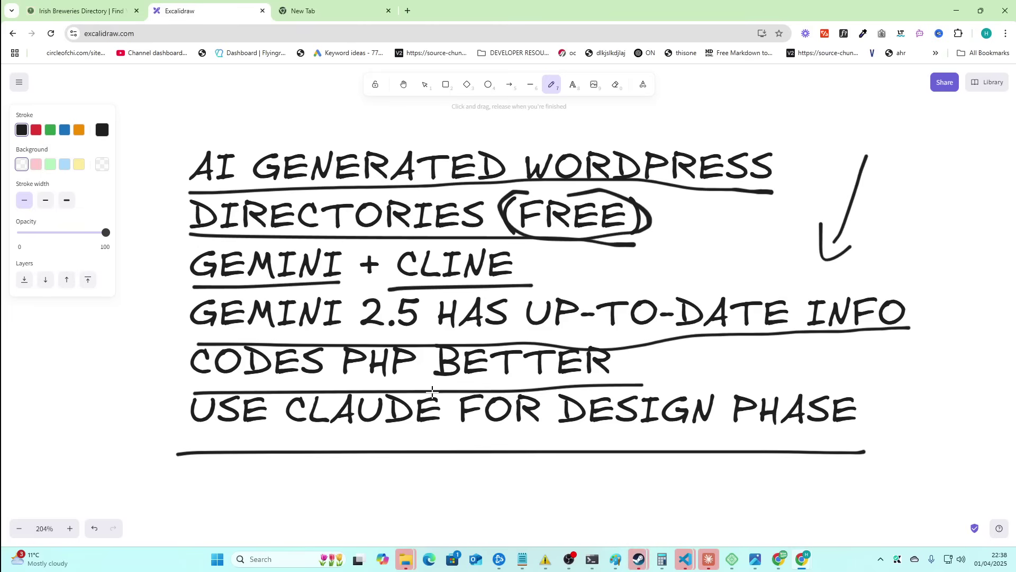
pyautogui.scroll(-1, 432, 392)
pyautogui.scroll(-3, 360, 278)
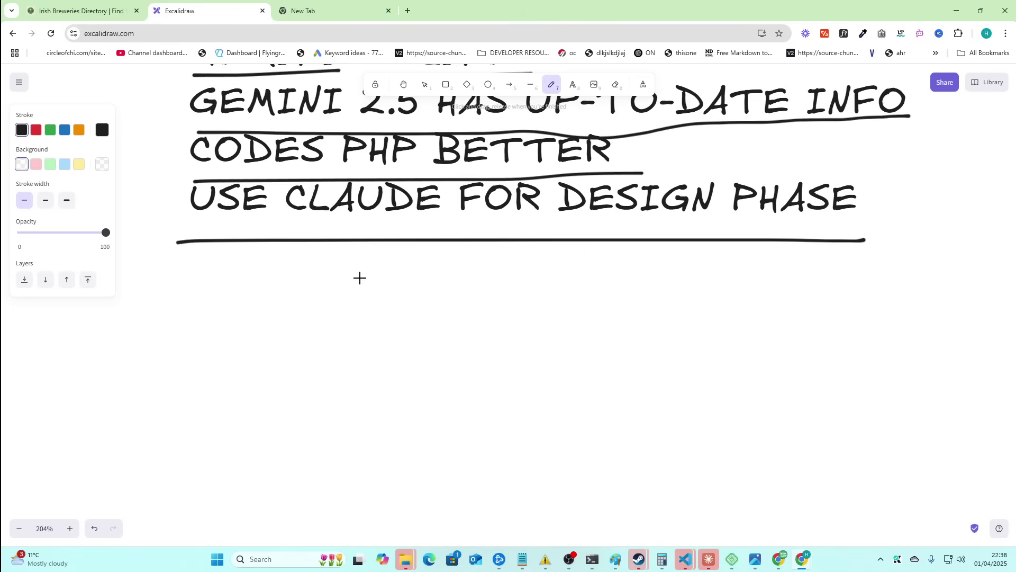
# - Add a text block reading 'takes some time', 'takes some playing around with', 'takes iteration prompting'
pyautogui.click(572, 84)
pyautogui.click(292, 317)
pyautogui.write('takes some time')
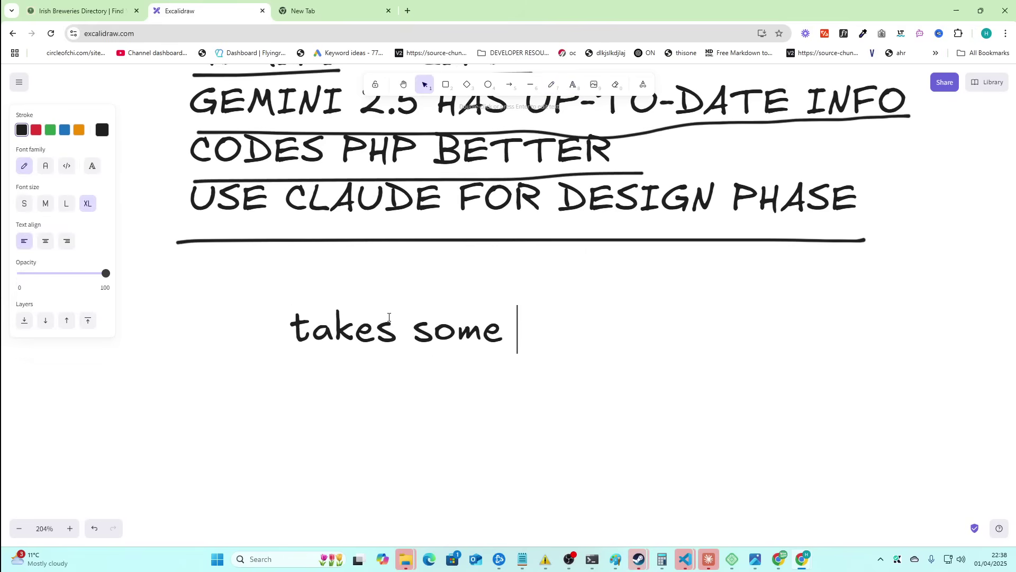
pyautogui.press('Return')
pyautogui.write('takes some playing around with')
pyautogui.press('Return')
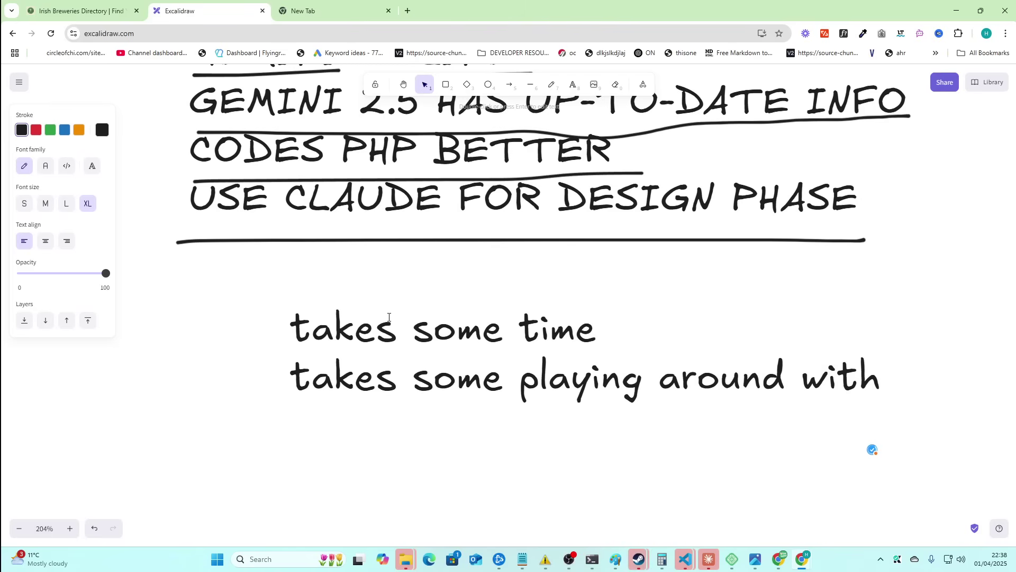
pyautogui.write('takes')
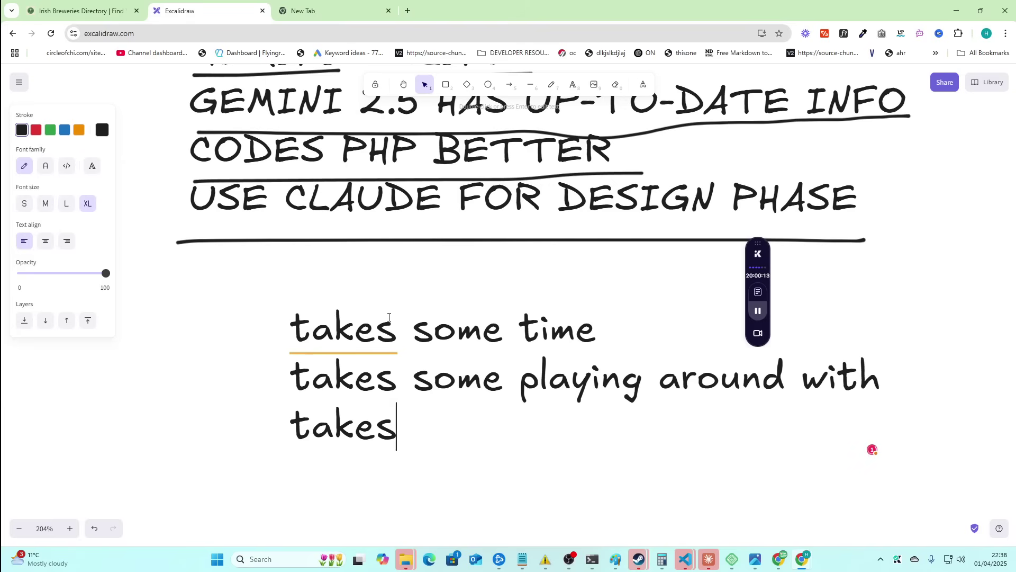
pyautogui.write(' iteration propmting')
pyautogui.press('BackSpace')
pyautogui.press('BackSpace')
pyautogui.press('BackSpace')
pyautogui.press('BackSpace')
pyautogui.press('BackSpace')
pyautogui.press('BackSpace')
pyautogui.write('mpting')
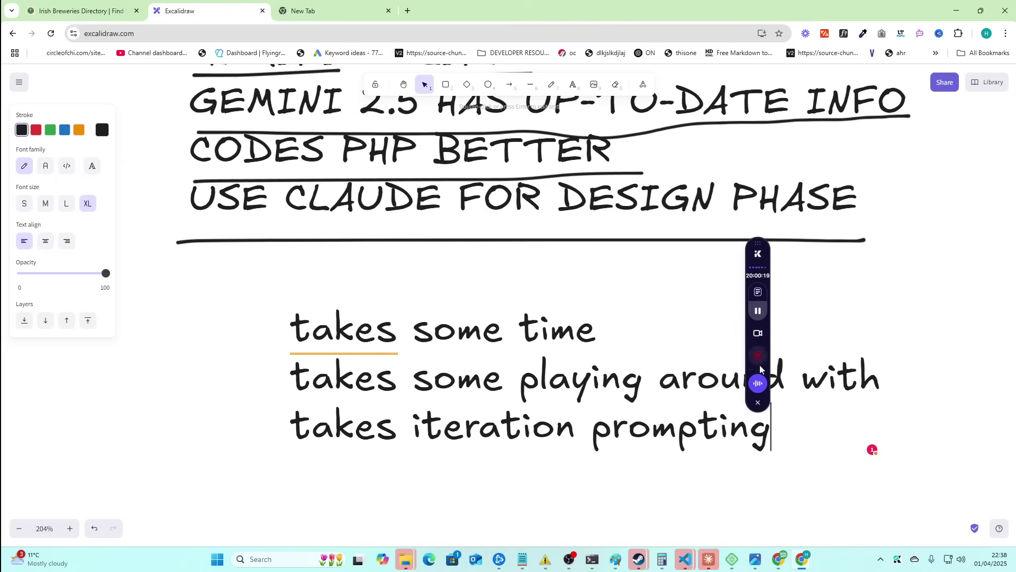
pyautogui.press('Escape')
# - Add an empty fourth line, then enlarge the text block and move it up under the heading
pyautogui.doubleClick(778, 412)
pyautogui.click(781, 424)
pyautogui.press('Return')
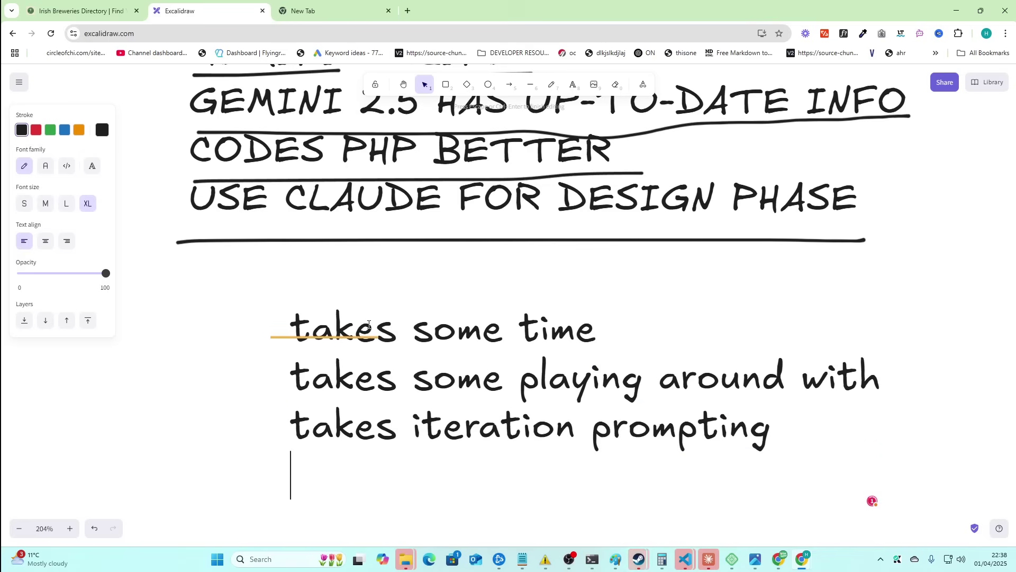
pyautogui.click(339, 331)
pyautogui.click(228, 359)
pyautogui.moveTo(553, 366); pyautogui.dragTo(509, 326)
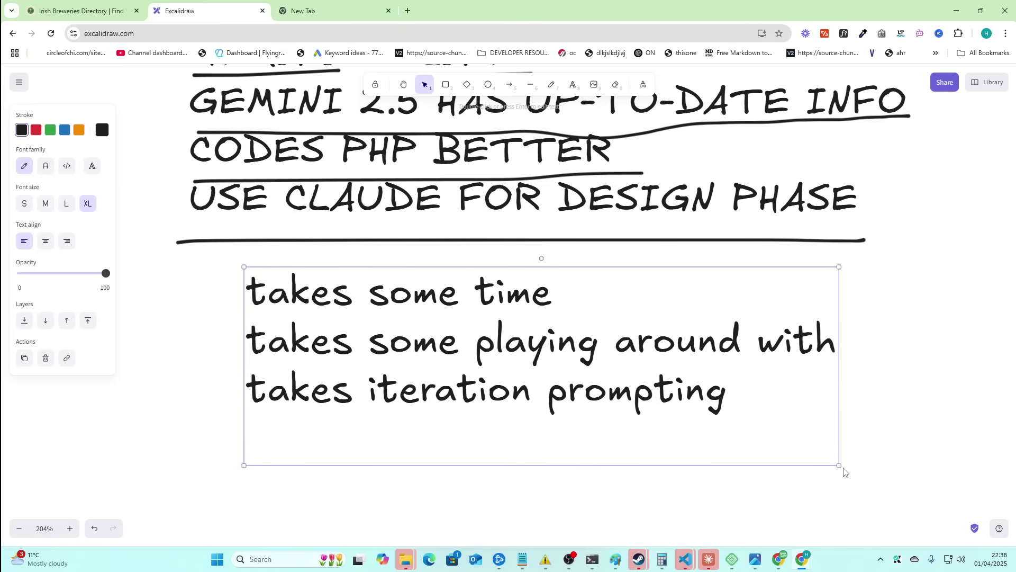
pyautogui.moveTo(839, 464); pyautogui.dragTo(912, 483)
pyautogui.moveTo(692, 390); pyautogui.dragTo(651, 373)
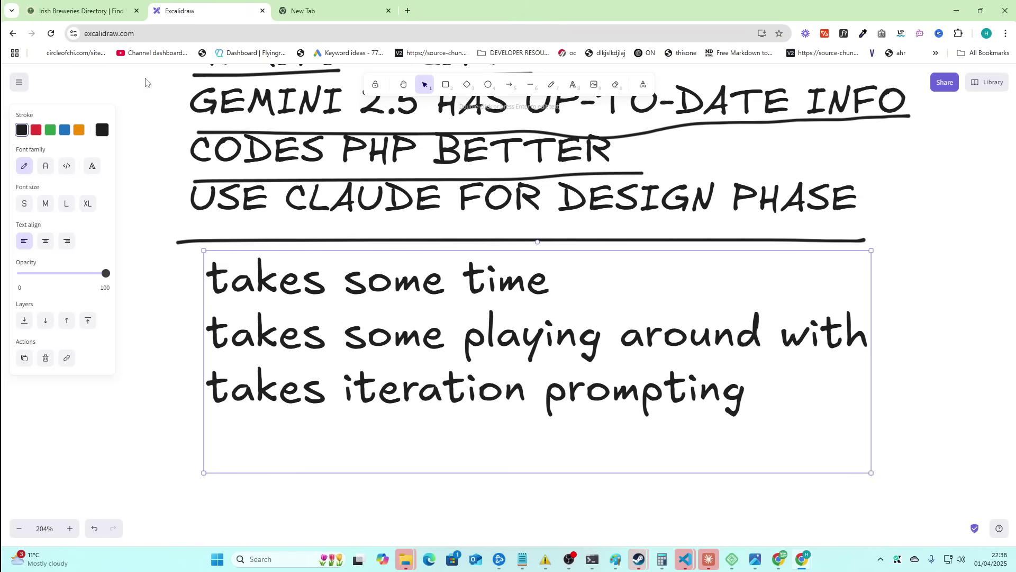
pyautogui.scroll(3, 370, 196)
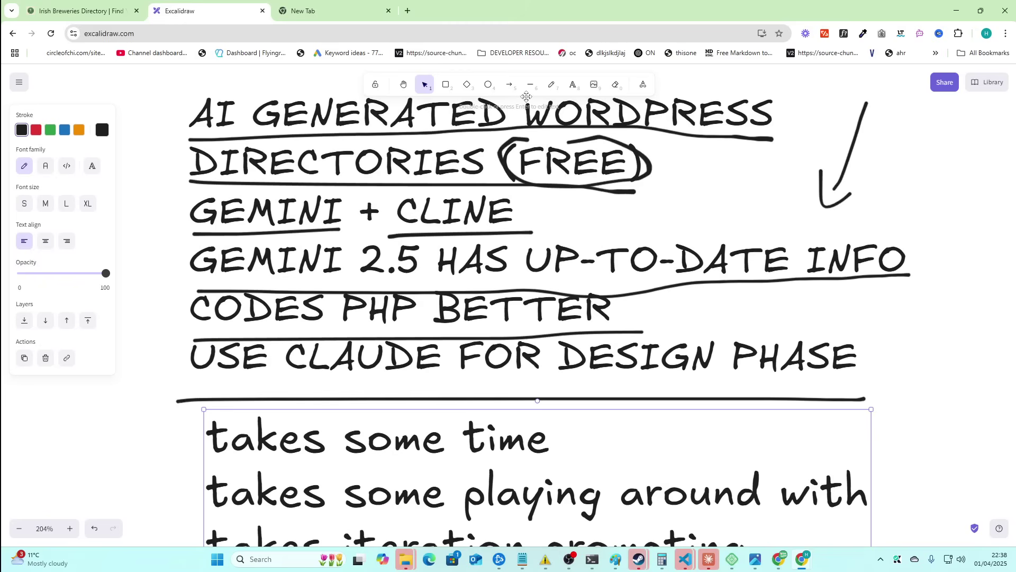
# - Draw a large rectangle enclosing the heading notes
pyautogui.click(446, 84)
pyautogui.scroll(1, 152, 157)
pyautogui.moveTo(142, 123)
pyautogui.mouseDown()
pyautogui.moveTo(507, 299)
pyautogui.moveTo(967, 500)
pyautogui.moveTo(964, 457)
pyautogui.mouseUp()
pyautogui.click(260, 106)
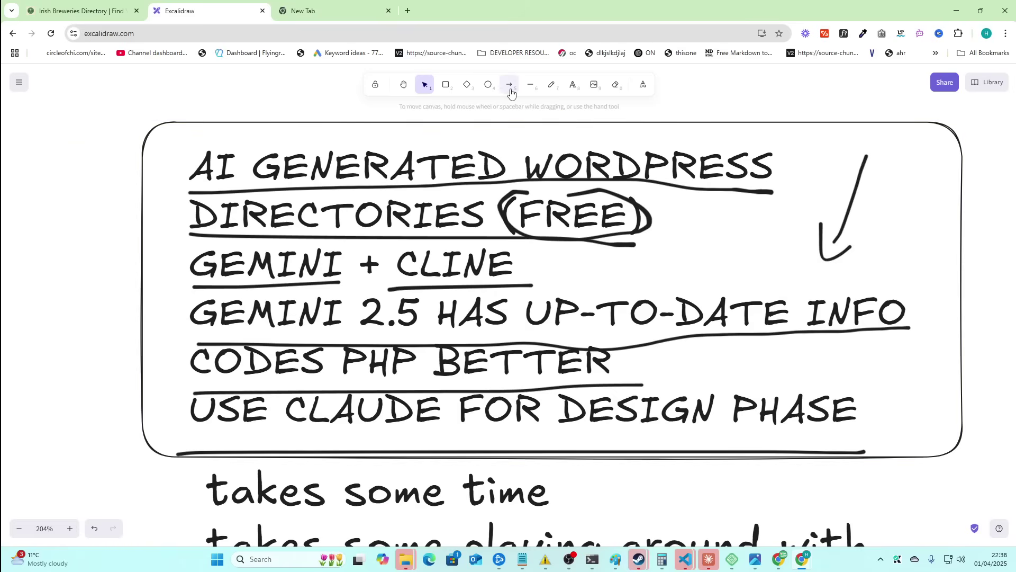
pyautogui.scroll(2, 390, 191)
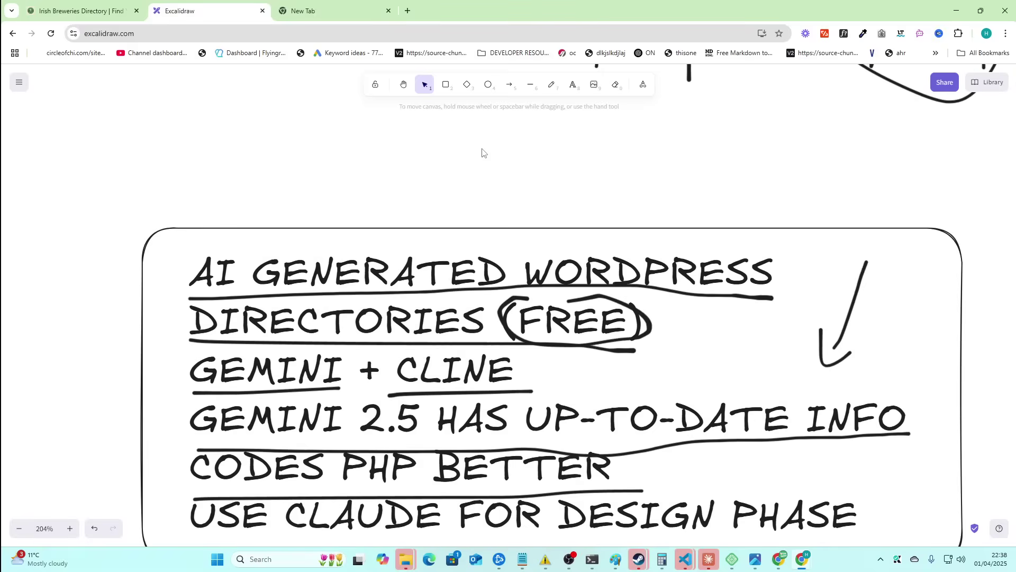
# - Sketch the numbers 2 7 14 28 freehand above the box, then go to the Irish Breweries Directory tab
pyautogui.click(552, 85)
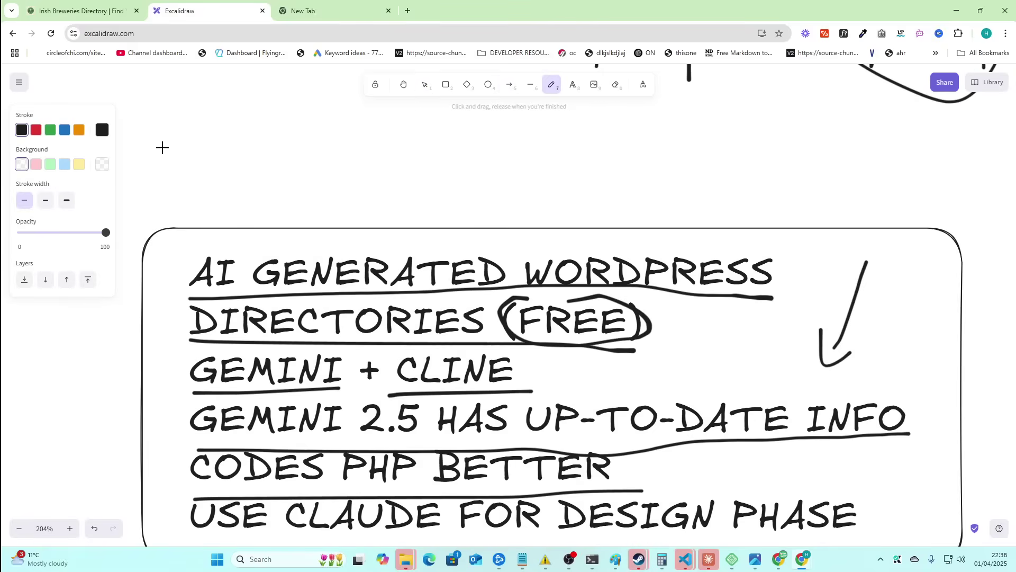
pyautogui.moveTo(170, 133); pyautogui.dragTo(222, 192)
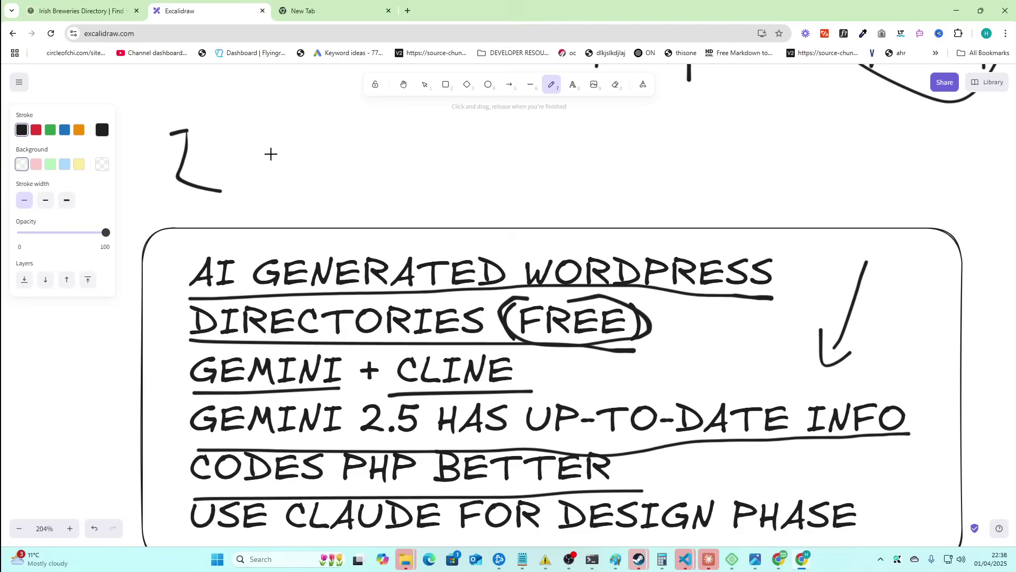
pyautogui.moveTo(290, 117)
pyautogui.mouseDown()
pyautogui.moveTo(320, 159)
pyautogui.moveTo(321, 188)
pyautogui.moveTo(338, 152)
pyautogui.mouseUp()
pyautogui.moveTo(431, 184); pyautogui.dragTo(432, 189)
pyautogui.moveTo(475, 128); pyautogui.dragTo(476, 185)
pyautogui.moveTo(585, 137); pyautogui.dragTo(640, 170)
pyautogui.moveTo(681, 125)
pyautogui.mouseDown()
pyautogui.moveTo(667, 191)
pyautogui.moveTo(665, 132)
pyautogui.moveTo(685, 148)
pyautogui.mouseUp()
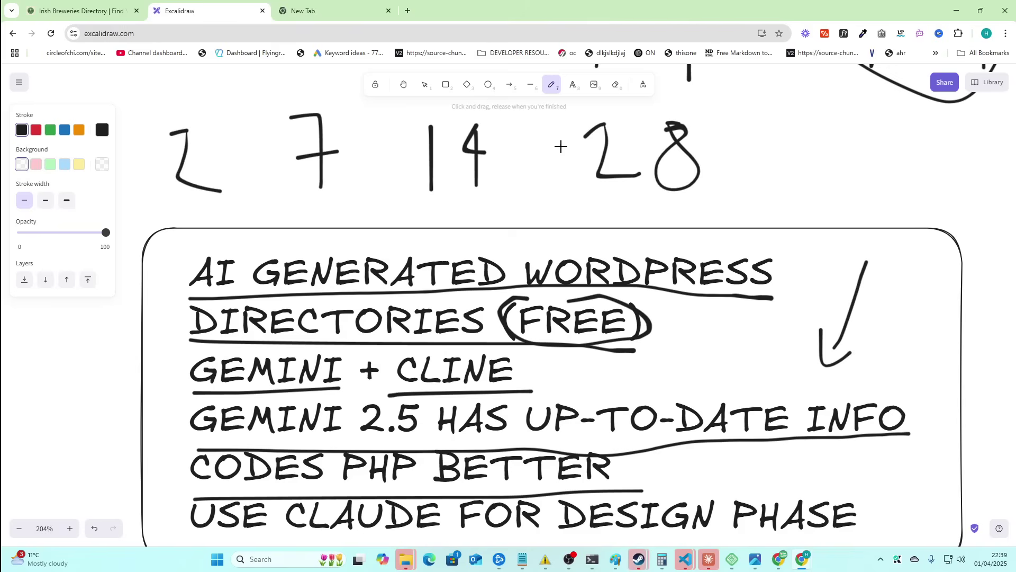
pyautogui.moveTo(164, 165); pyautogui.dragTo(717, 164)
pyautogui.scroll(-5, 545, 209)
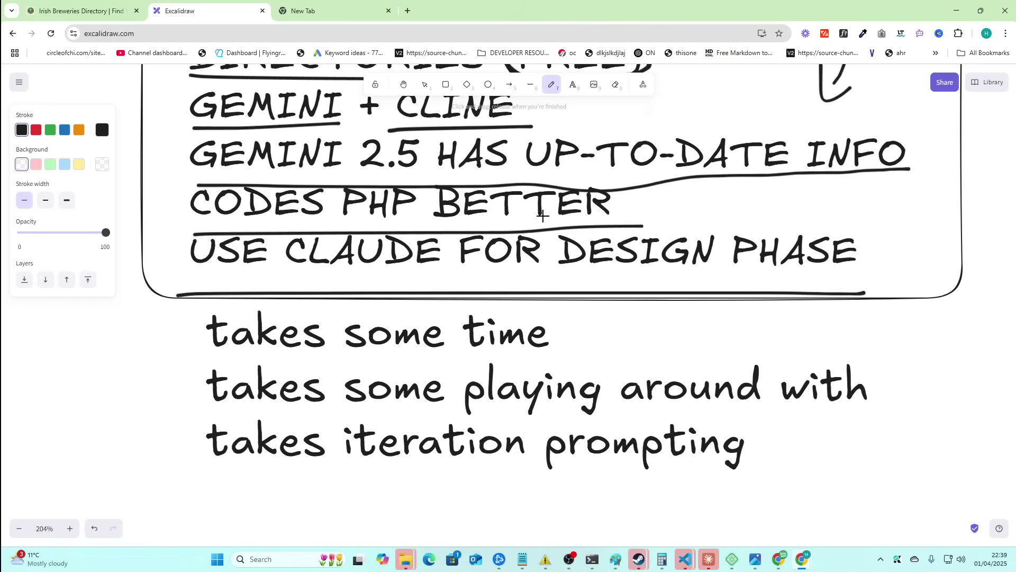
pyautogui.click(90, 3)
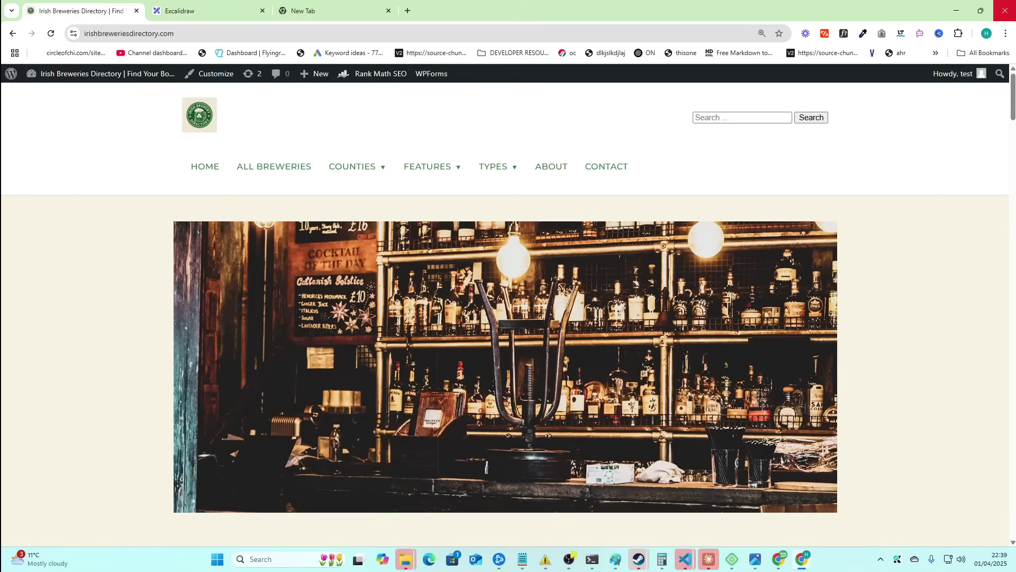
pyautogui.click(1004, 11)
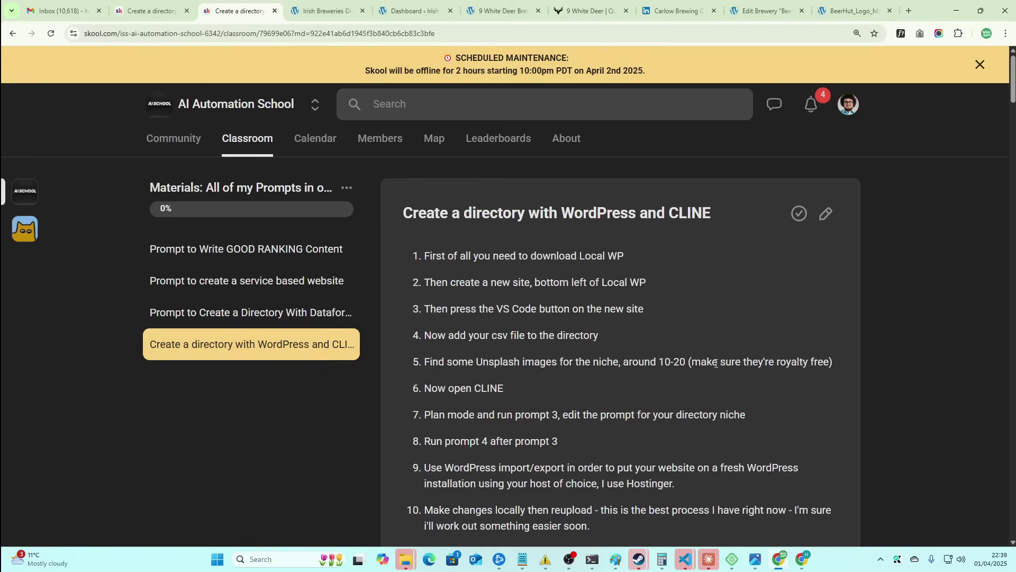
pyautogui.scroll(-6, 639, 386)
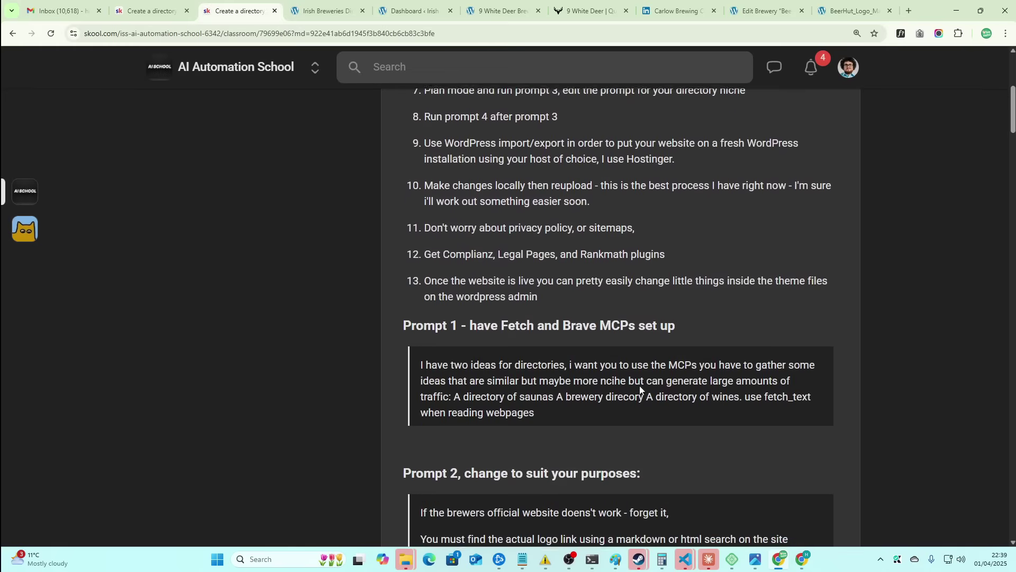
pyautogui.scroll(-9, 640, 391)
pyautogui.scroll(14, 659, 376)
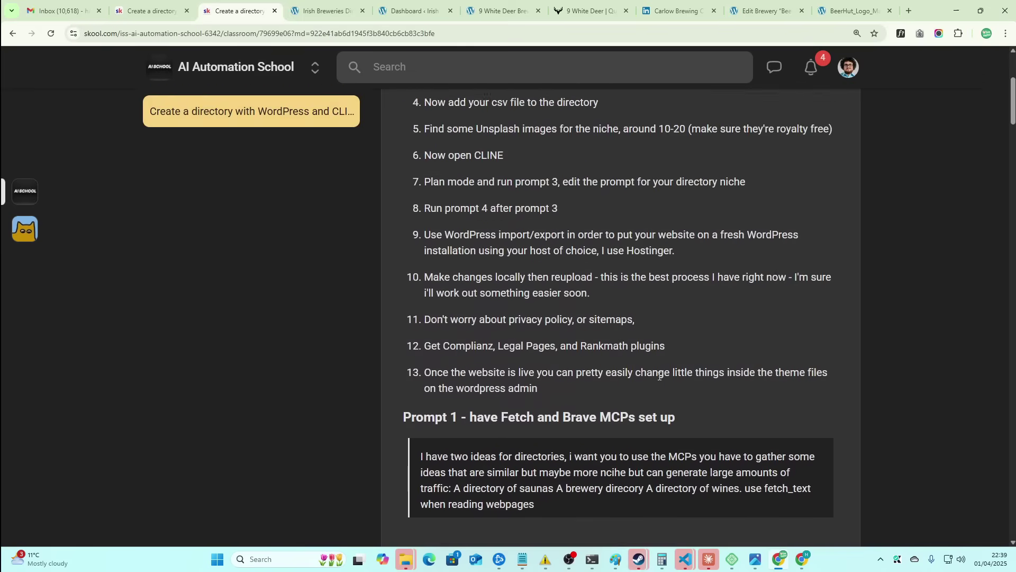
pyautogui.scroll(3, 659, 377)
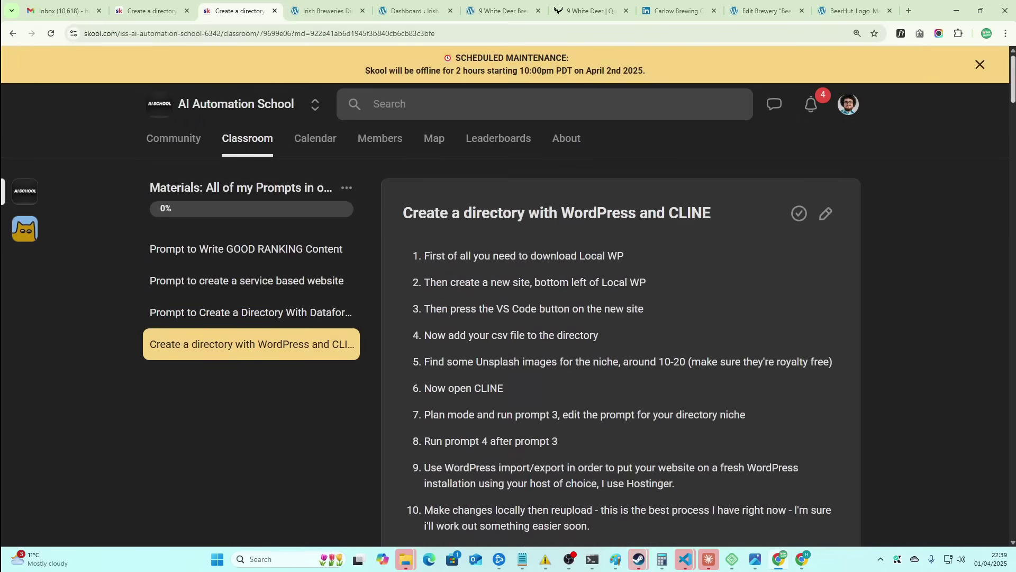
pyautogui.moveTo(1012, 74); pyautogui.dragTo(995, 85)
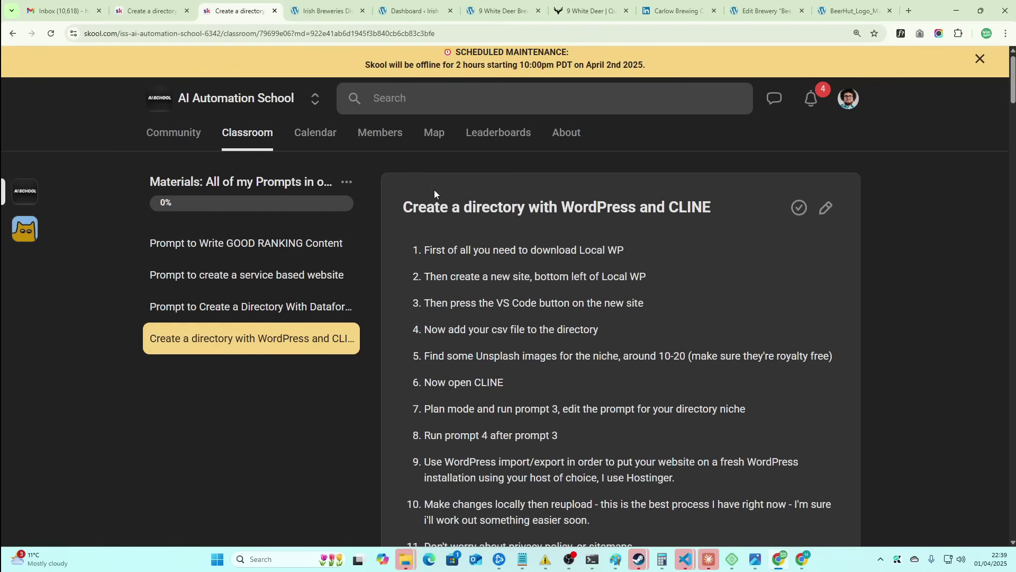
pyautogui.moveTo(405, 203); pyautogui.dragTo(629, 292)
pyautogui.click(534, 248)
pyautogui.hotkey('alt', 'Tab')
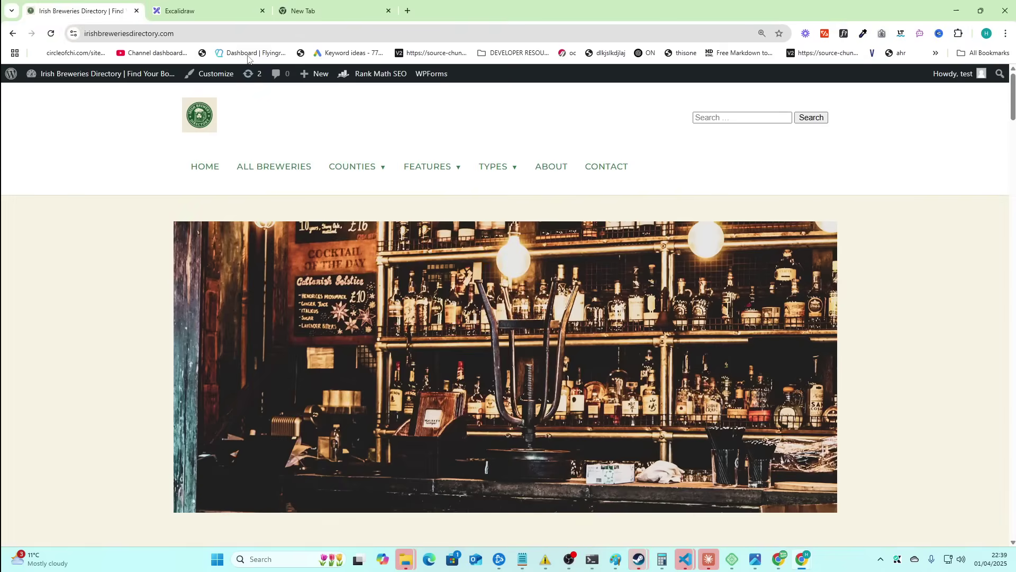
pyautogui.click(201, 7)
pyautogui.scroll(3, 450, 280)
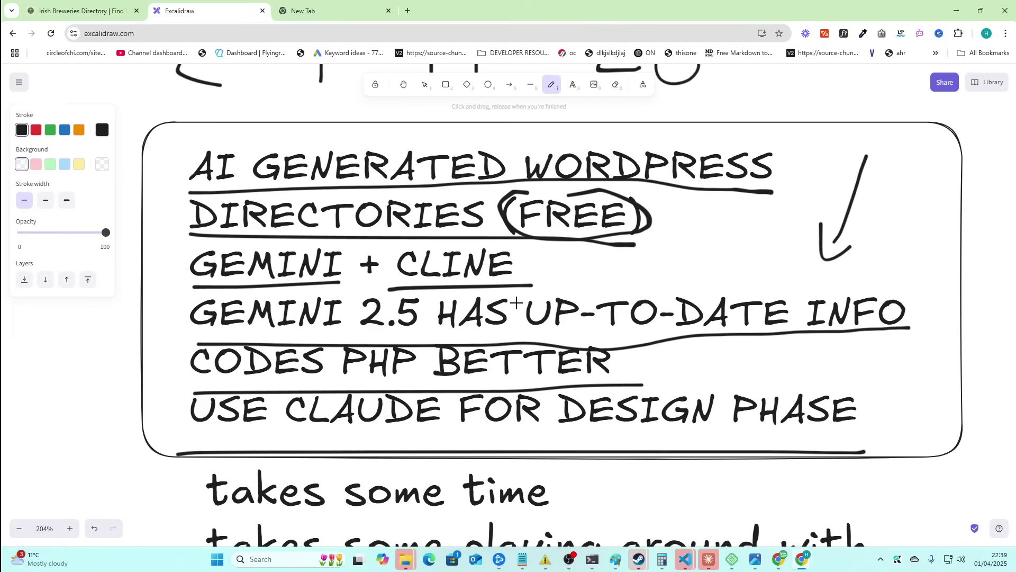
pyautogui.moveTo(188, 334); pyautogui.dragTo(301, 347)
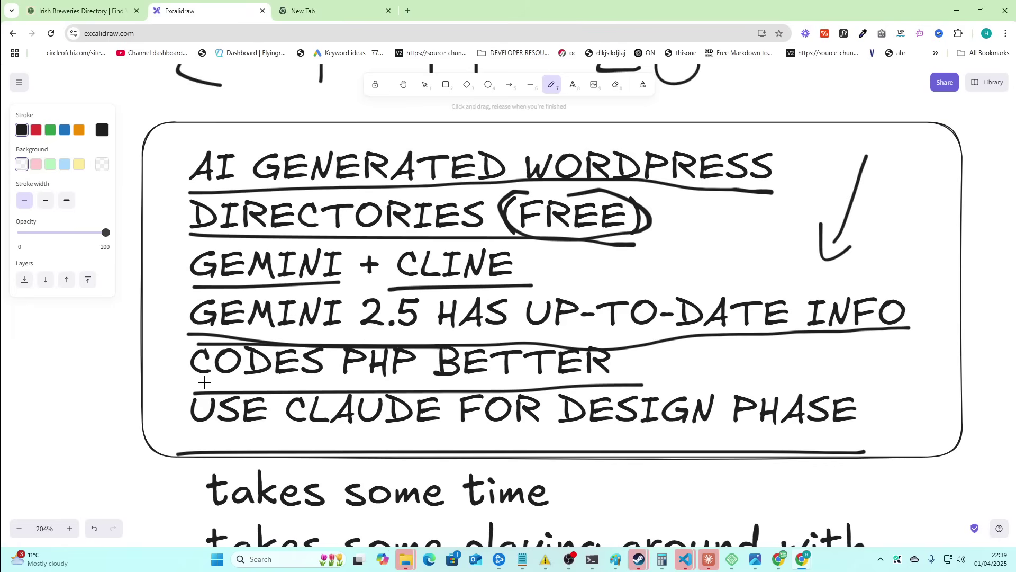
pyautogui.moveTo(189, 382); pyautogui.dragTo(463, 381)
pyautogui.scroll(-3, 545, 325)
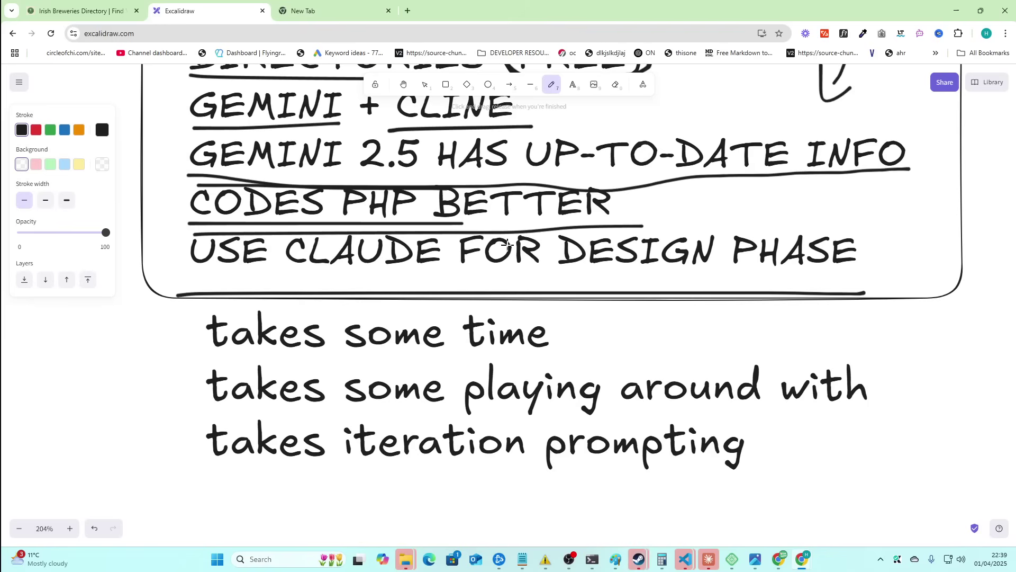
pyautogui.scroll(-2, 508, 245)
pyautogui.scroll(3, 347, 205)
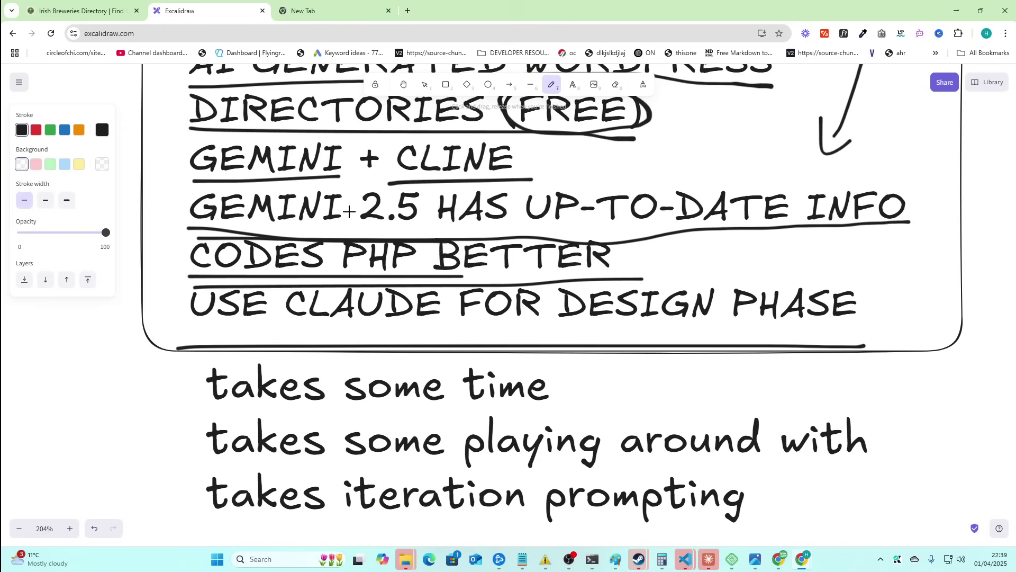
# - Check the directory site's /sitemap_index.xml, then go back to the homepage
pyautogui.scroll(-1, 349, 211)
pyautogui.click(80, 11)
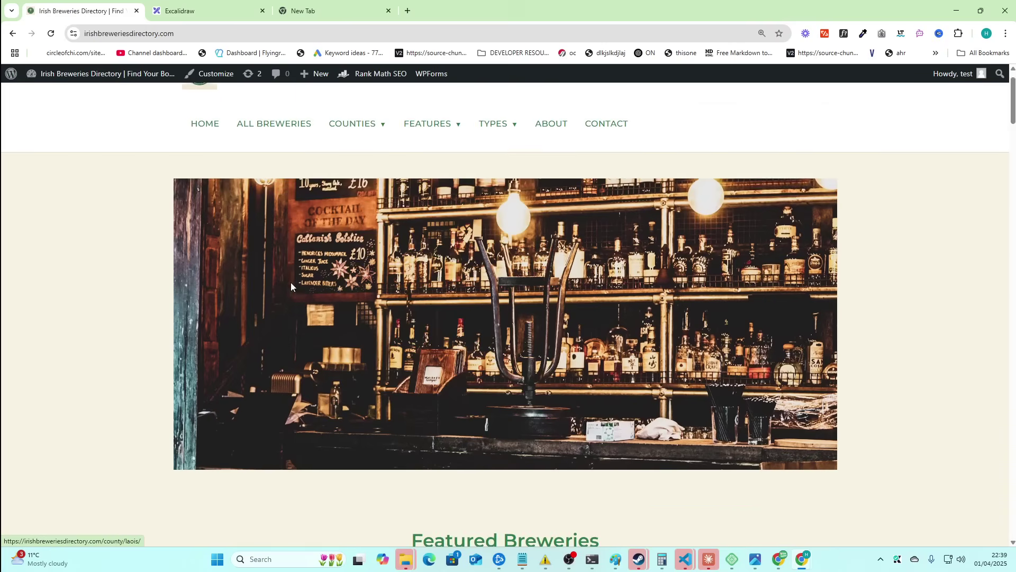
pyautogui.scroll(-5, 290, 283)
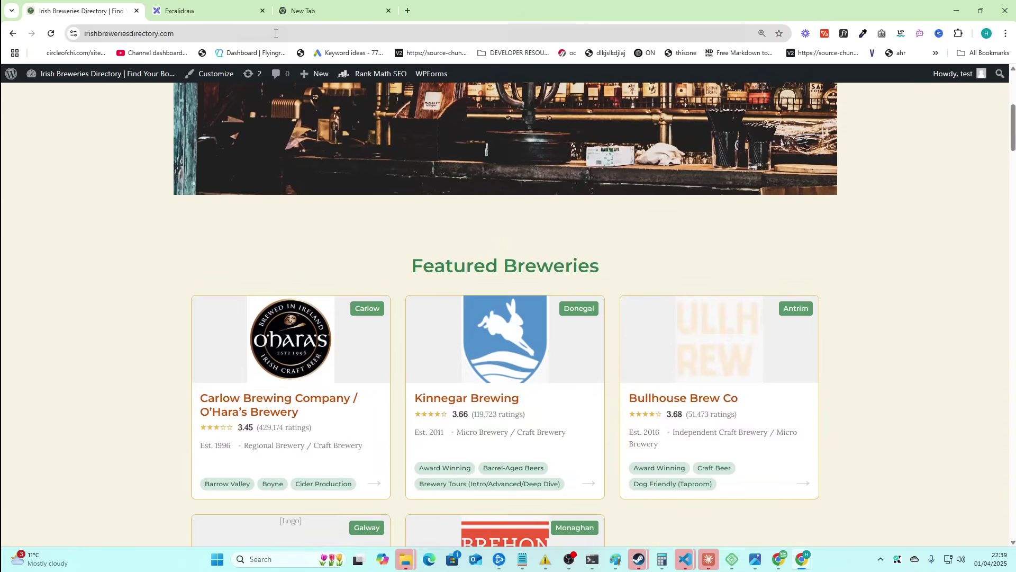
pyautogui.click(286, 34)
pyautogui.write('/sitemap_index.xml')
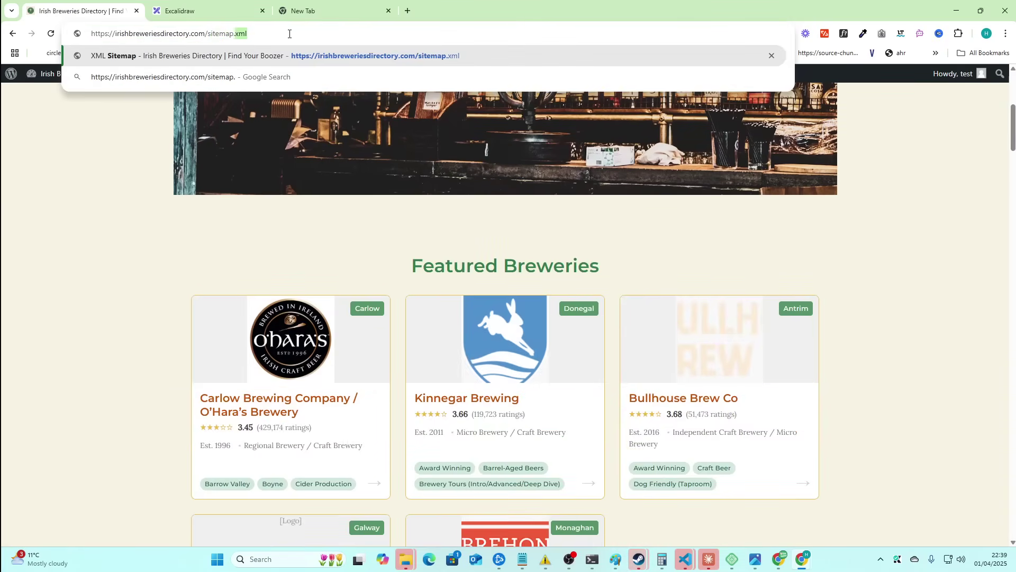
pyautogui.press('Return')
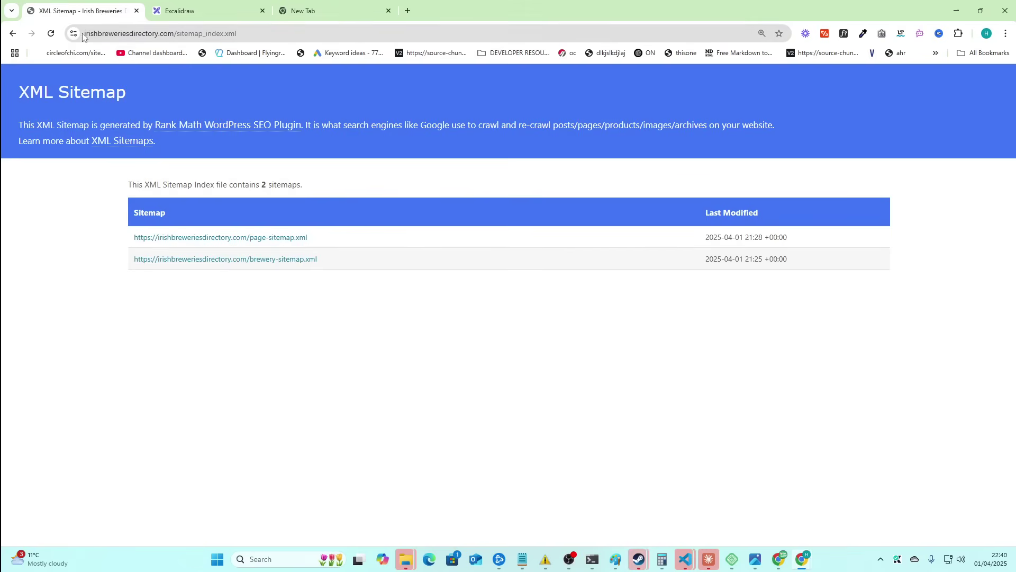
pyautogui.click(13, 33)
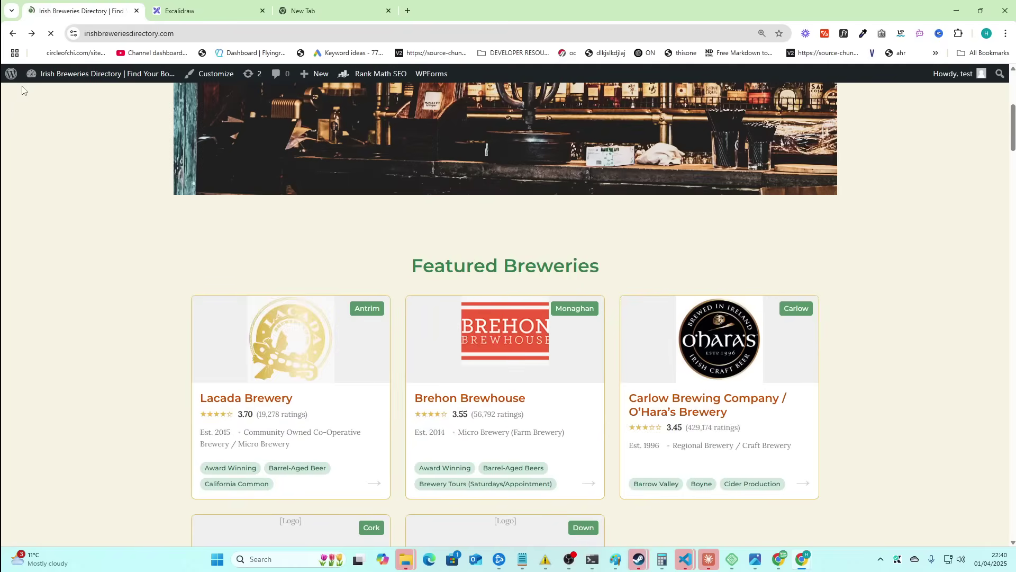
# - Open the Sitemap Settings from the Rank Math SEO dashboard in the WordPress admin
pyautogui.click(11, 78)
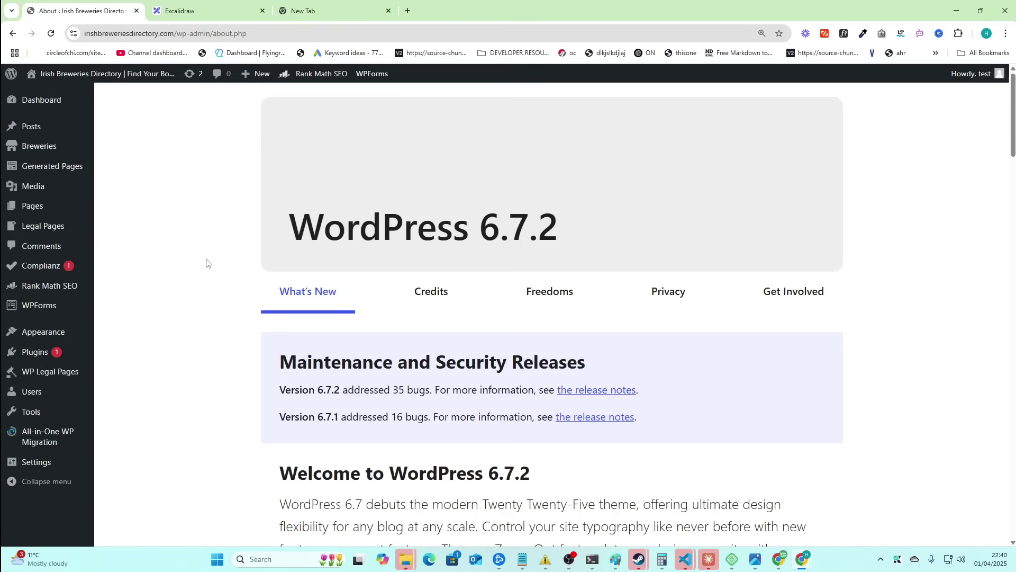
pyautogui.moveTo(60, 286)
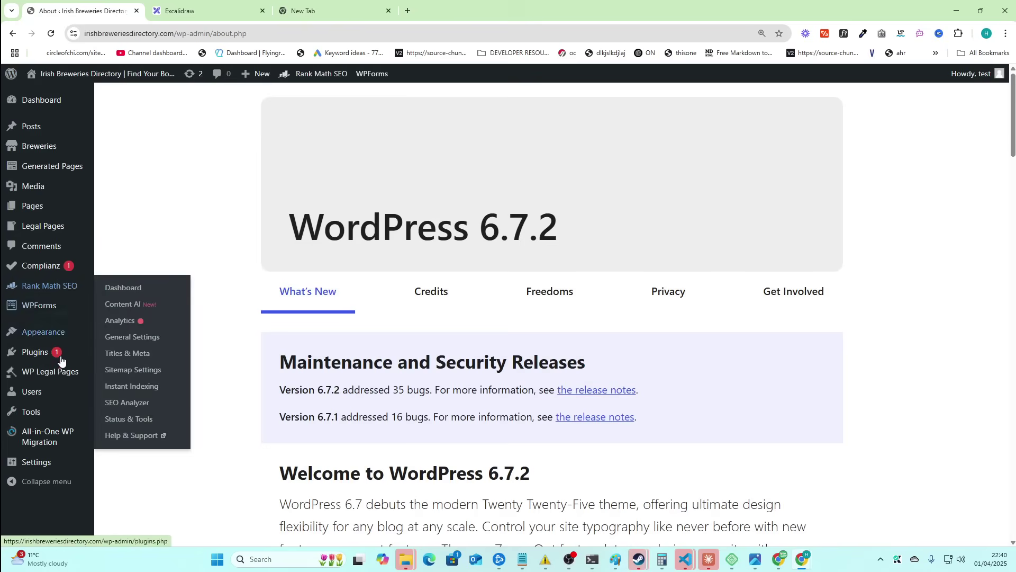
pyautogui.moveTo(50, 200)
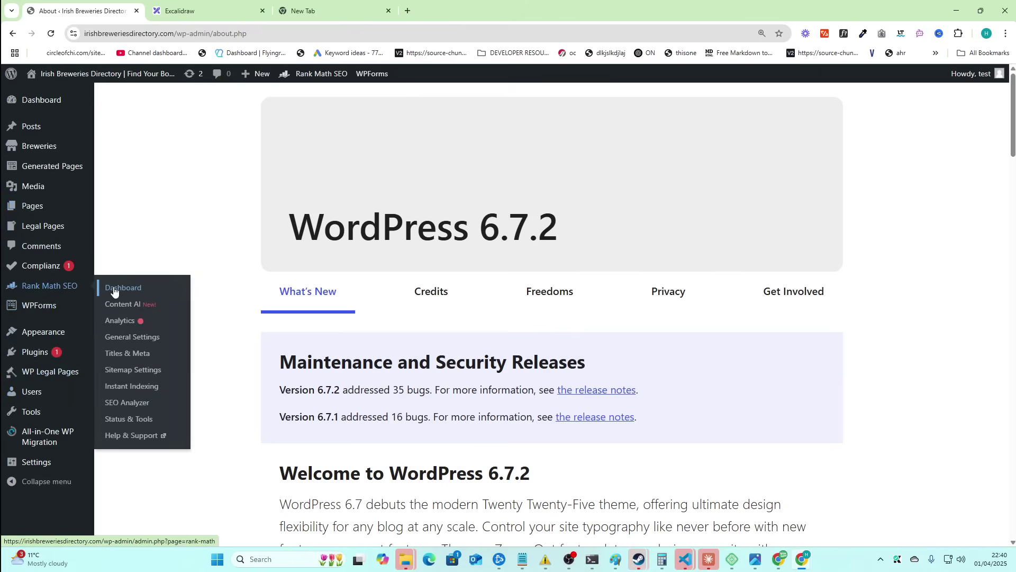
pyautogui.click(114, 290)
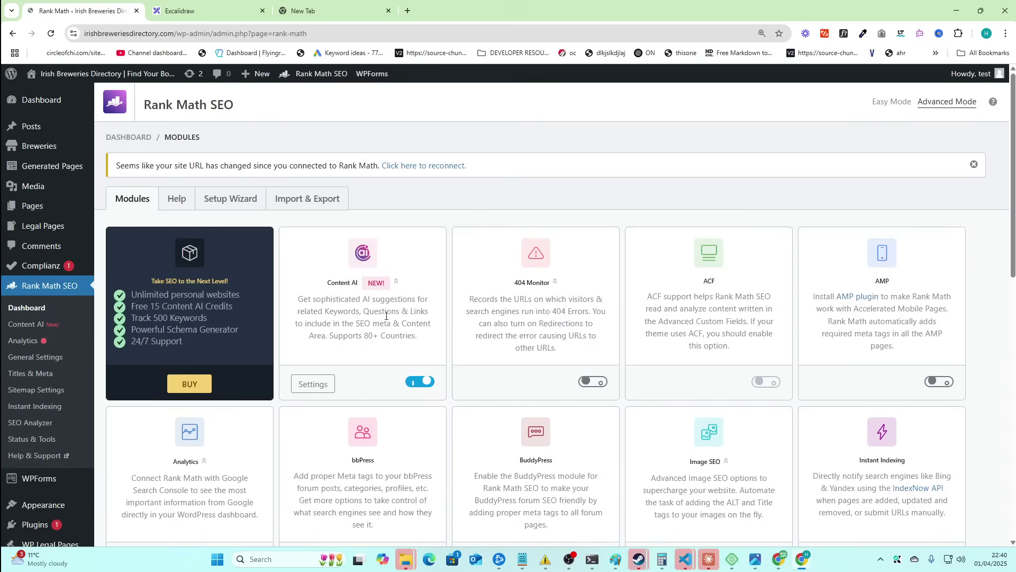
pyautogui.scroll(-4, 372, 390)
pyautogui.scroll(5, 215, 196)
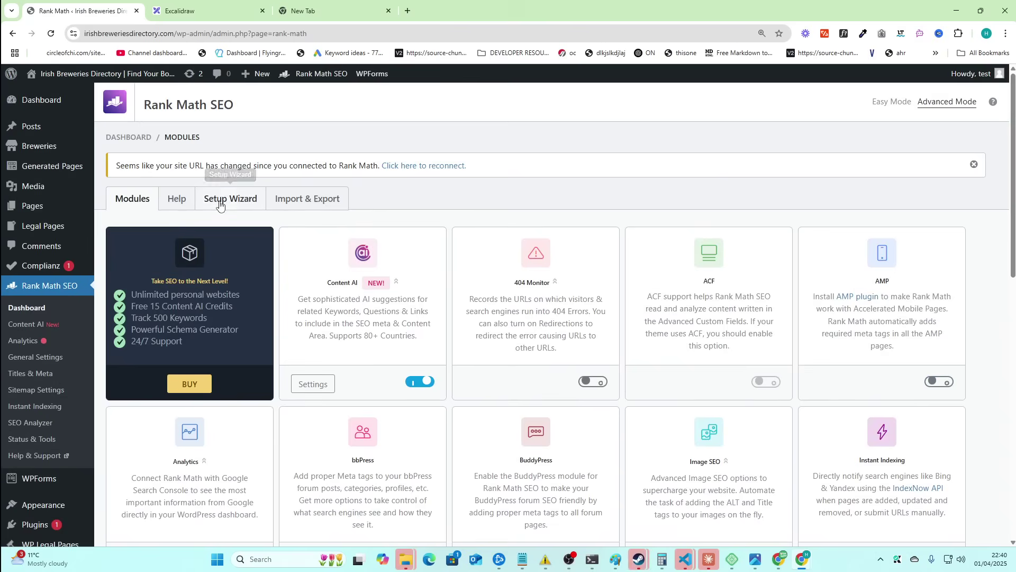
pyautogui.scroll(-15, 653, 290)
pyautogui.click(657, 292)
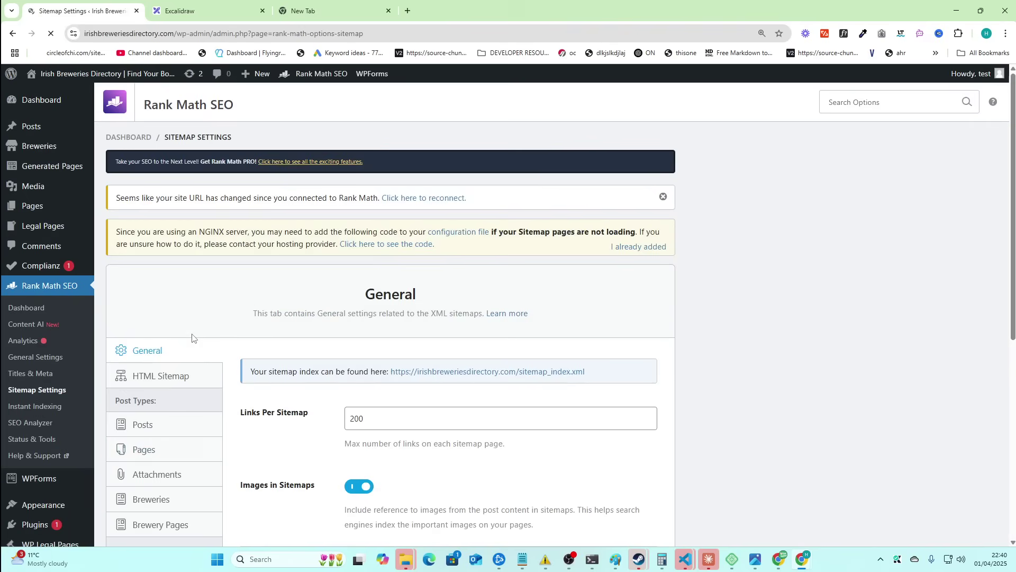
pyautogui.scroll(-2, 154, 389)
# - Include Tags archives in the XML and HTML sitemaps and save
pyautogui.click(154, 392)
pyautogui.scroll(-3, 343, 324)
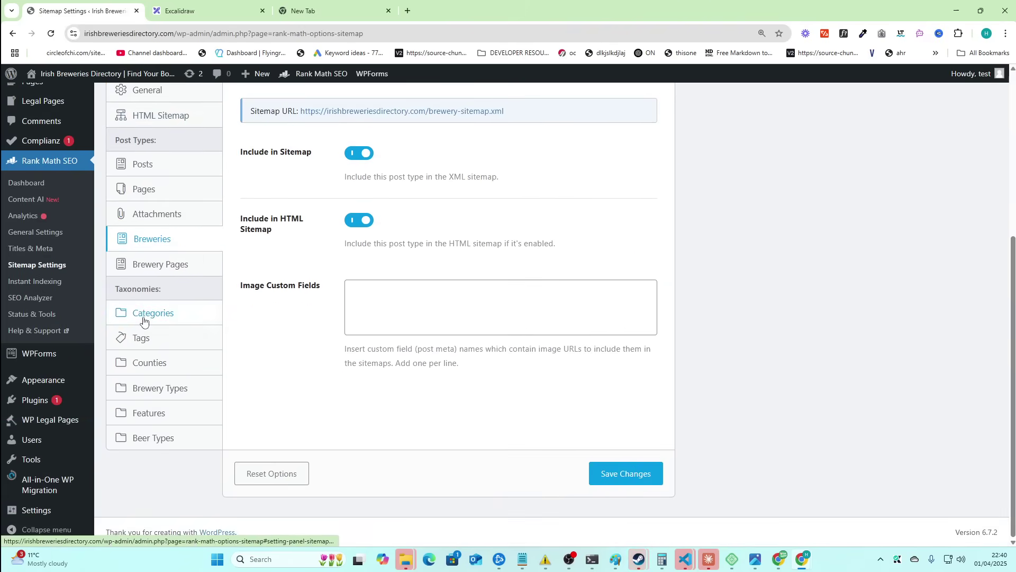
pyautogui.click(143, 318)
pyautogui.click(141, 338)
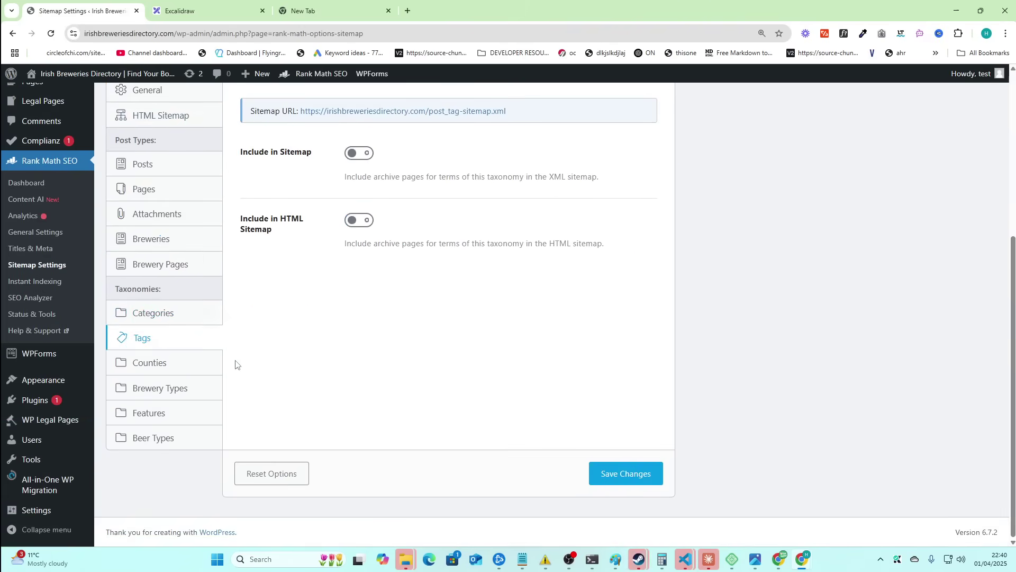
pyautogui.click(348, 154)
pyautogui.click(357, 221)
pyautogui.click(627, 475)
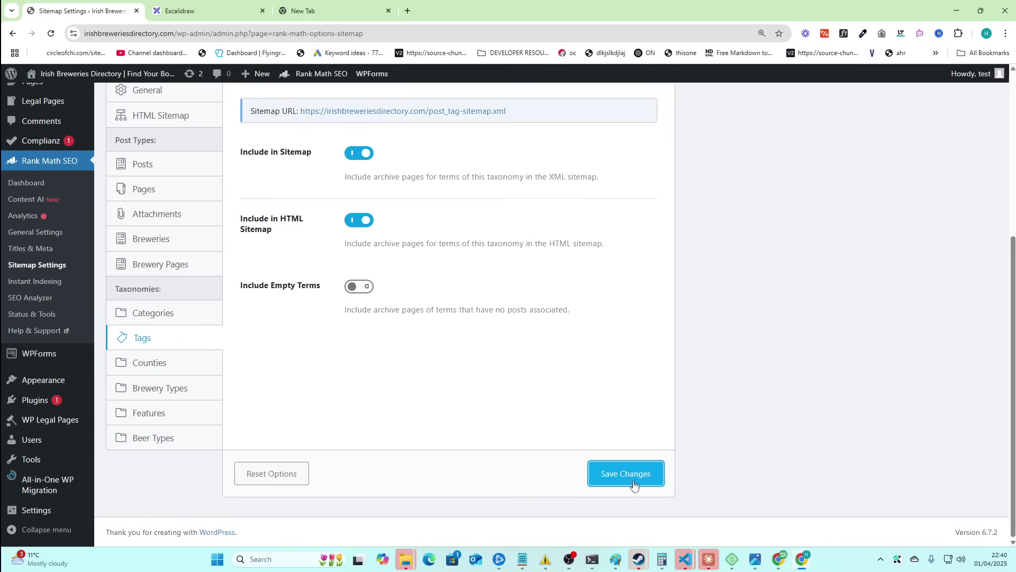
# - Add Counties to the HTML sitemap and Brewery Types to both sitemaps, saving each
pyautogui.click(159, 364)
pyautogui.click(357, 357)
pyautogui.scroll(-3, 408, 404)
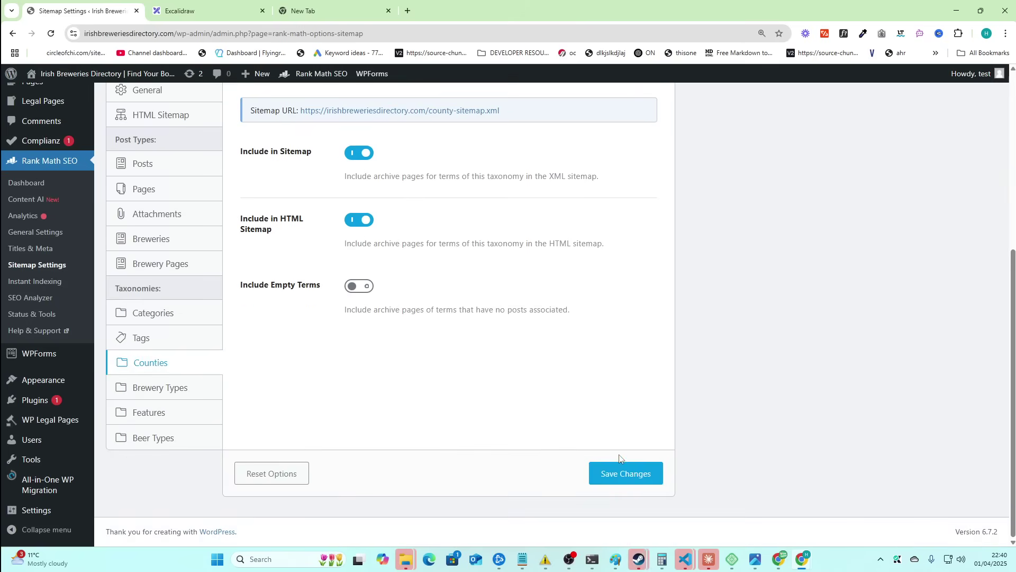
pyautogui.click(599, 472)
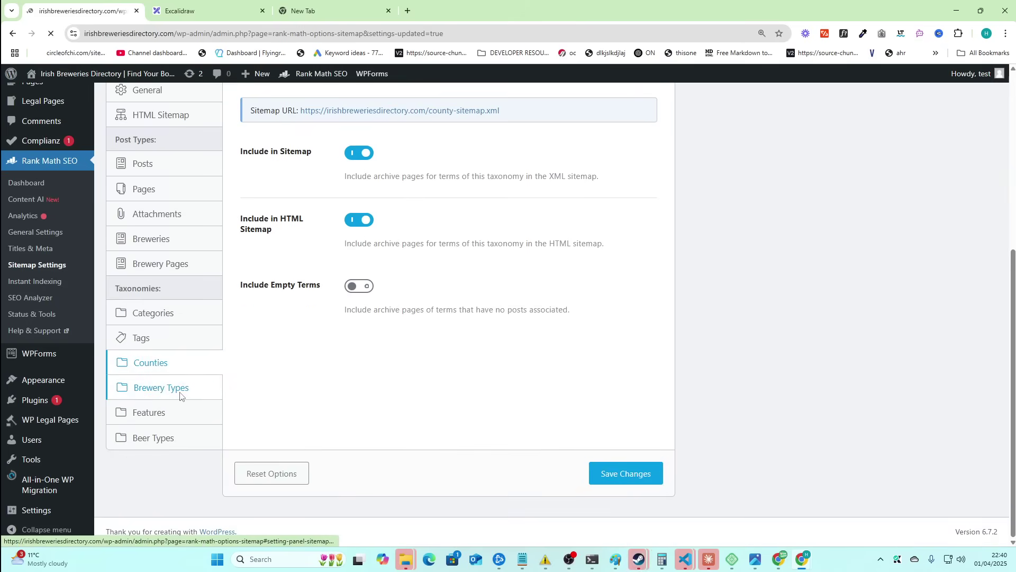
pyautogui.scroll(-5, 208, 498)
pyautogui.click(162, 388)
pyautogui.click(359, 153)
pyautogui.click(359, 220)
pyautogui.click(601, 472)
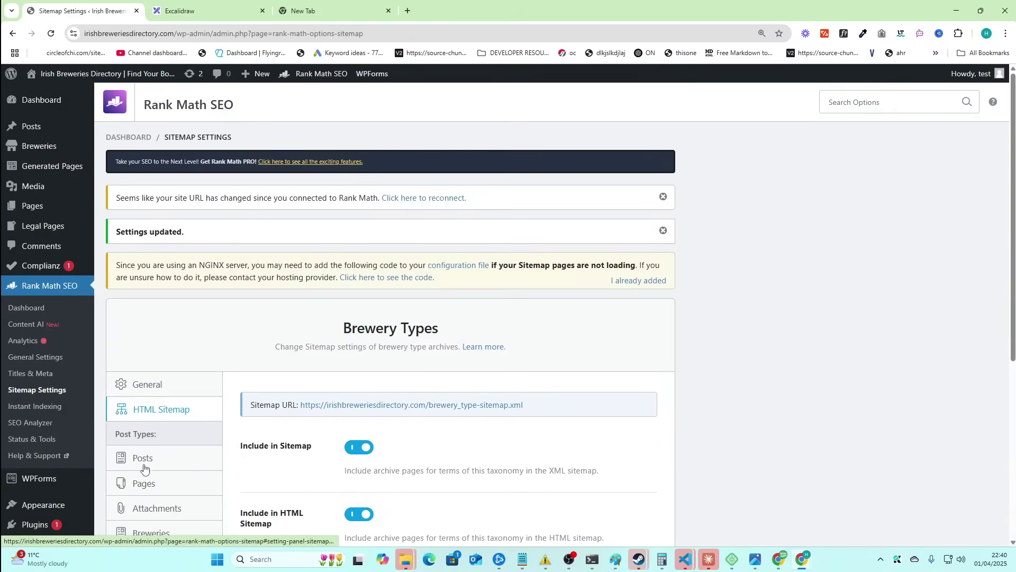
# - Include Features and Beer Types archives in the XML and HTML sitemaps, saving each
pyautogui.scroll(-5, 140, 466)
pyautogui.click(153, 418)
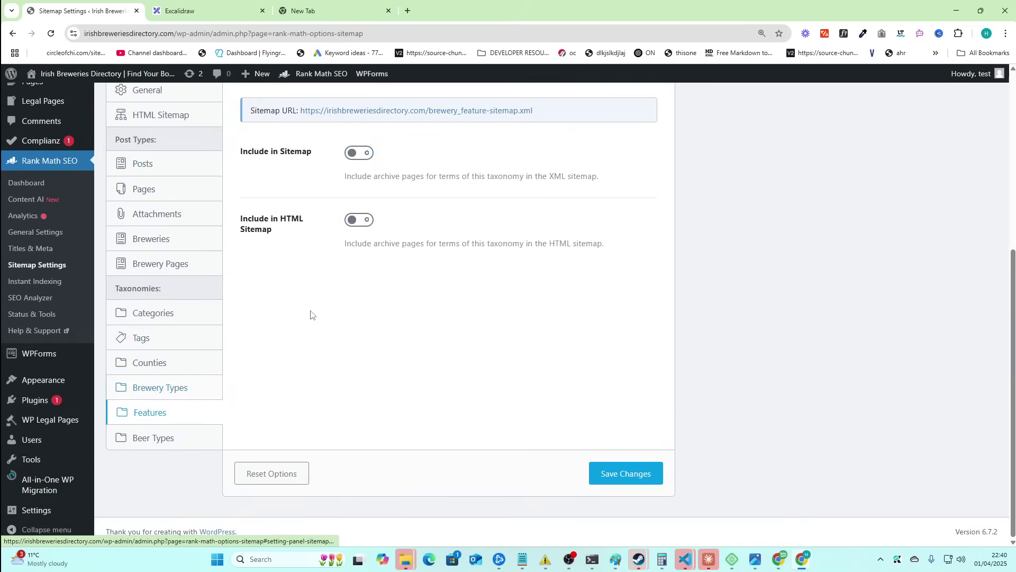
pyautogui.click(359, 153)
pyautogui.click(350, 221)
pyautogui.click(625, 473)
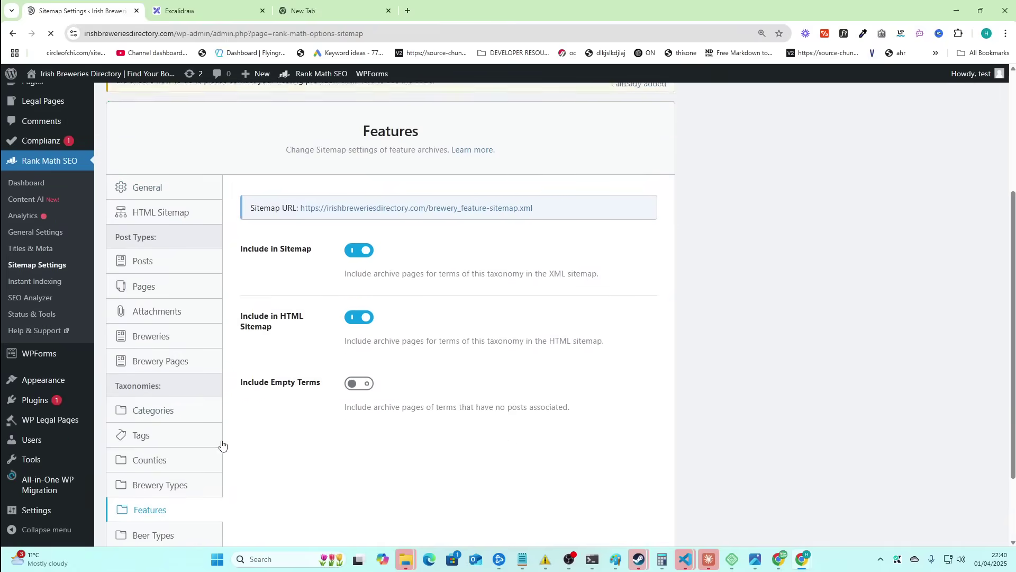
pyautogui.scroll(-2, 222, 444)
pyautogui.click(169, 439)
pyautogui.click(360, 153)
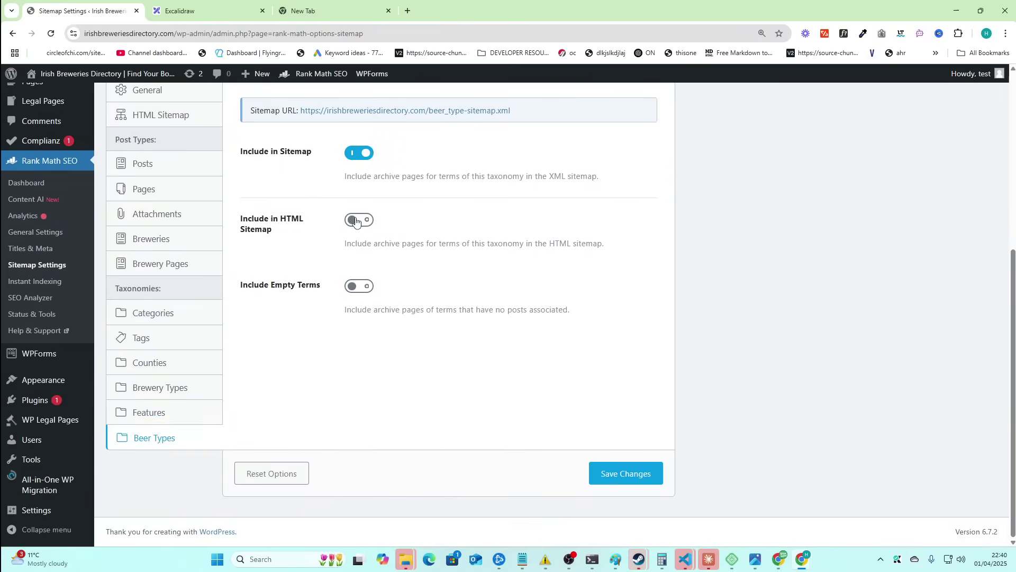
pyautogui.click(356, 220)
pyautogui.click(605, 479)
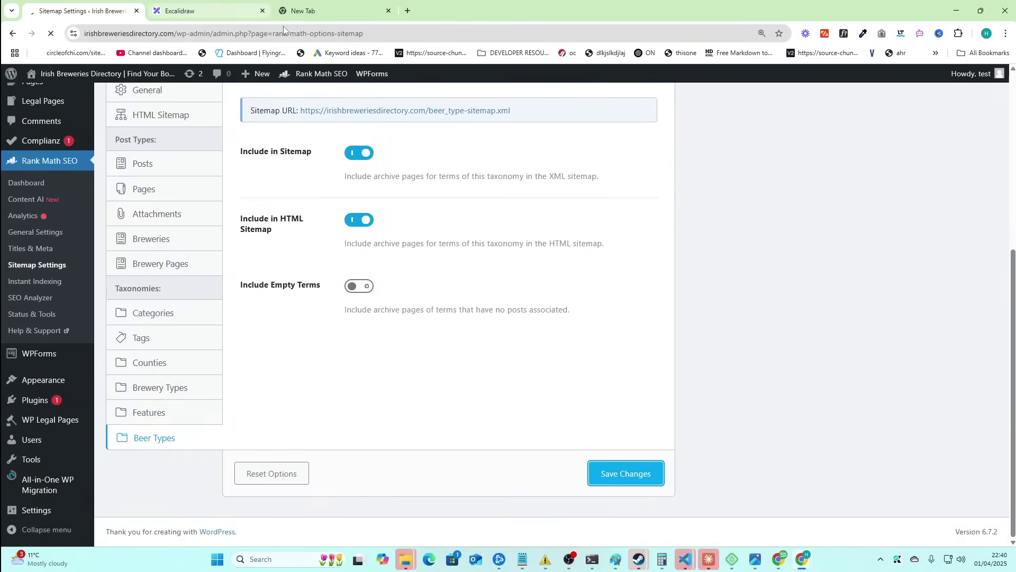
# - Load sitemap_index.xml, then open county-sitemap.xml and the Clare county page in new tabs
pyautogui.moveTo(179, 34); pyautogui.dragTo(840, 130)
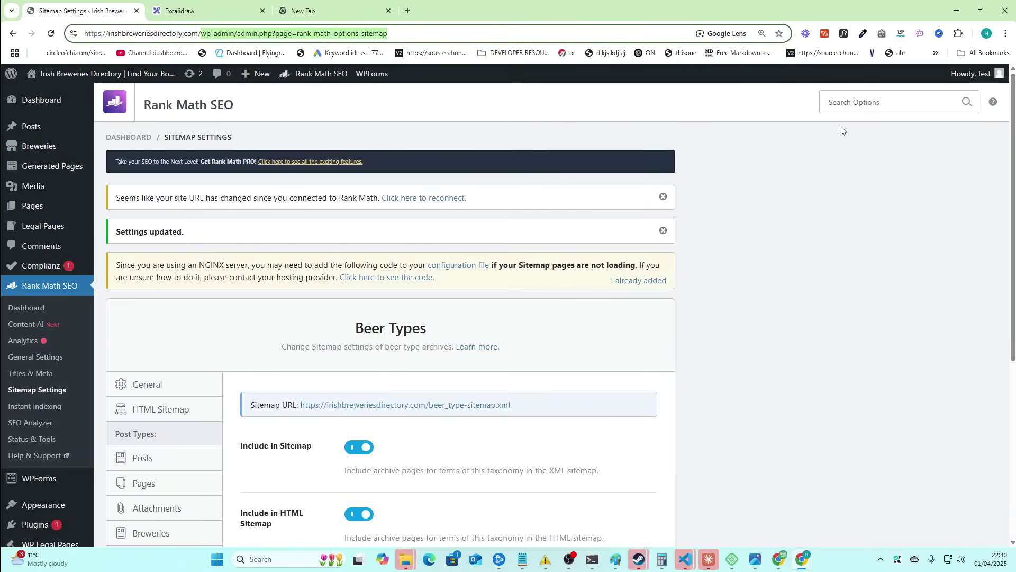
pyautogui.write('sitemap_index.xml')
pyautogui.press('Return')
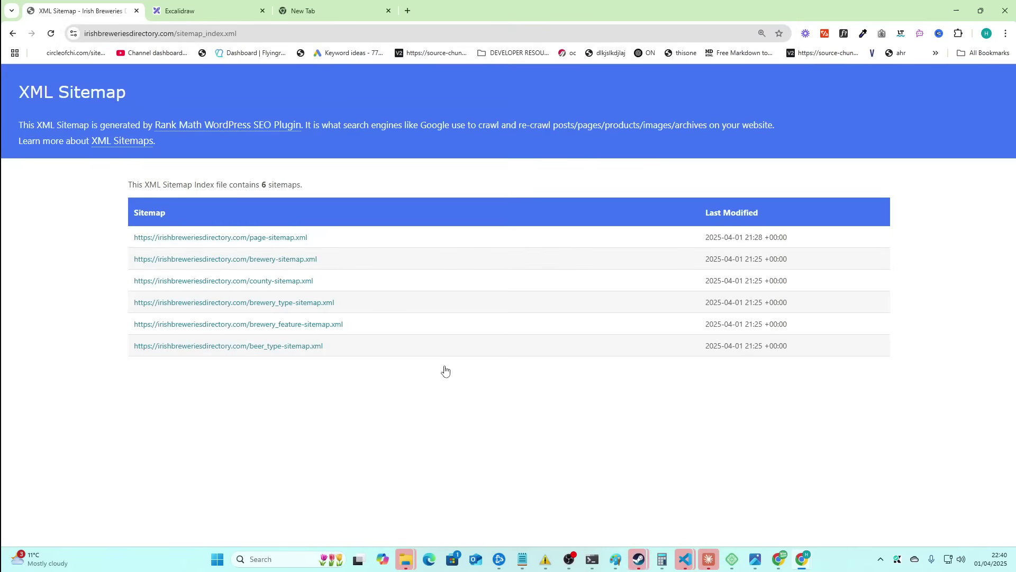
pyautogui.keyDown('ctrl'); pyautogui.click(253, 280); pyautogui.keyUp('ctrl')
pyautogui.hotkey('ctrl', 'Tab')
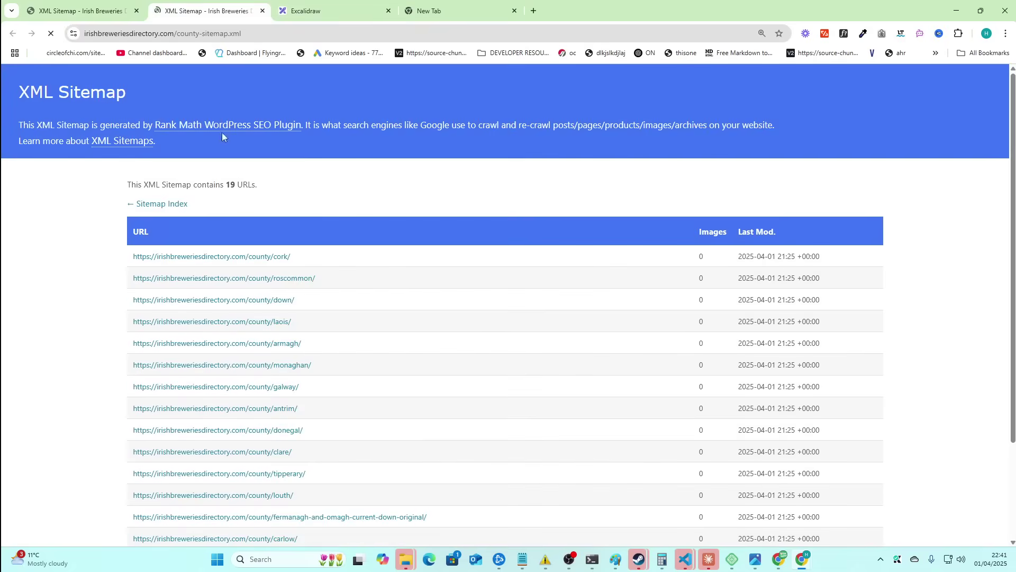
pyautogui.scroll(-2, 251, 331)
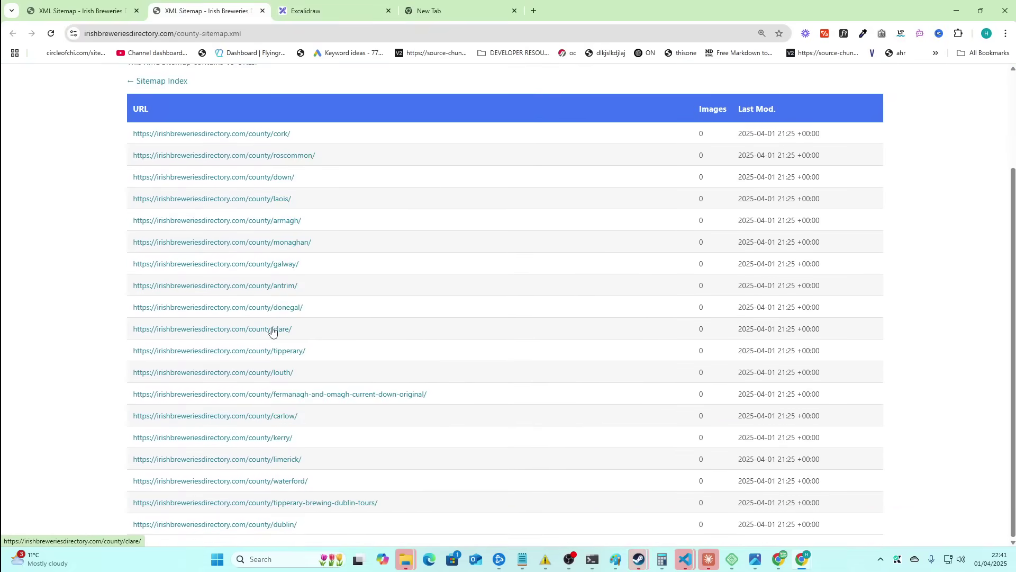
pyautogui.keyDown('ctrl'); pyautogui.click(272, 332); pyautogui.keyUp('ctrl')
pyautogui.click(329, 11)
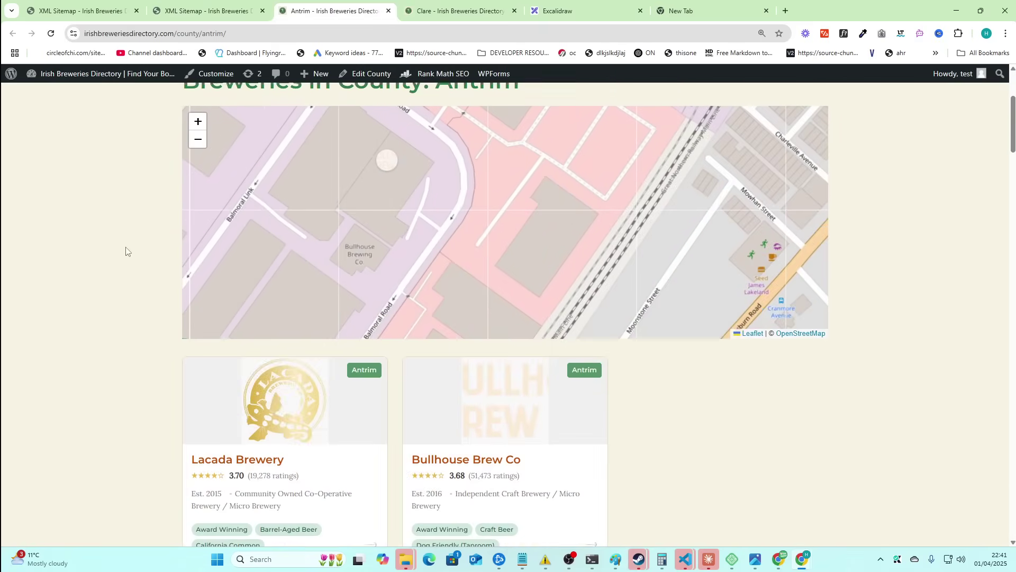
# - Zoom and pan the Antrim map and show the Bullhouse Brew Co marker's popup
pyautogui.scroll(2, 107, 272)
pyautogui.scroll(-5, 353, 307)
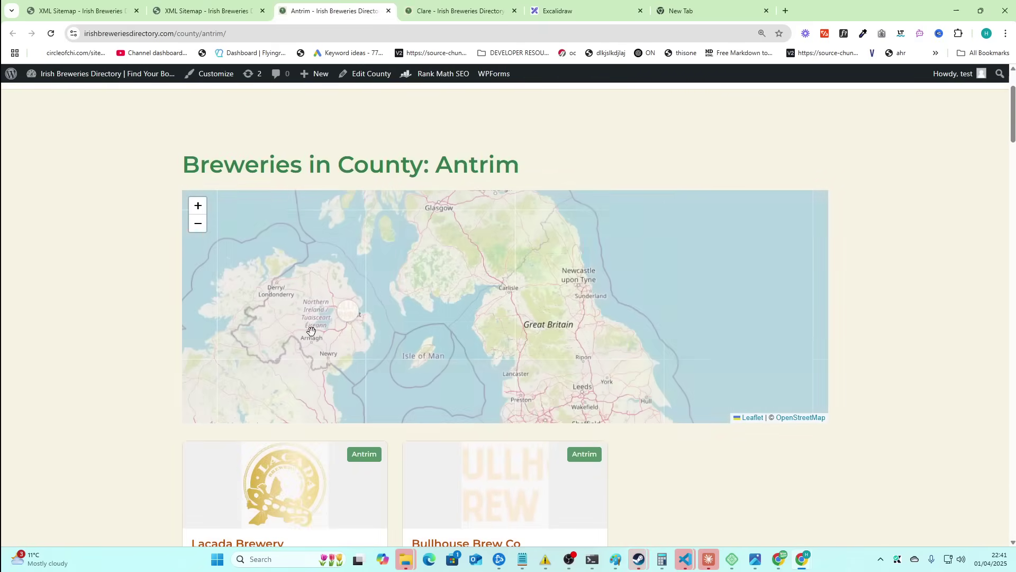
pyautogui.scroll(-1, 143, 323)
pyautogui.moveTo(321, 266); pyautogui.dragTo(552, 203)
pyautogui.scroll(1, 412, 258)
pyautogui.click(570, 197)
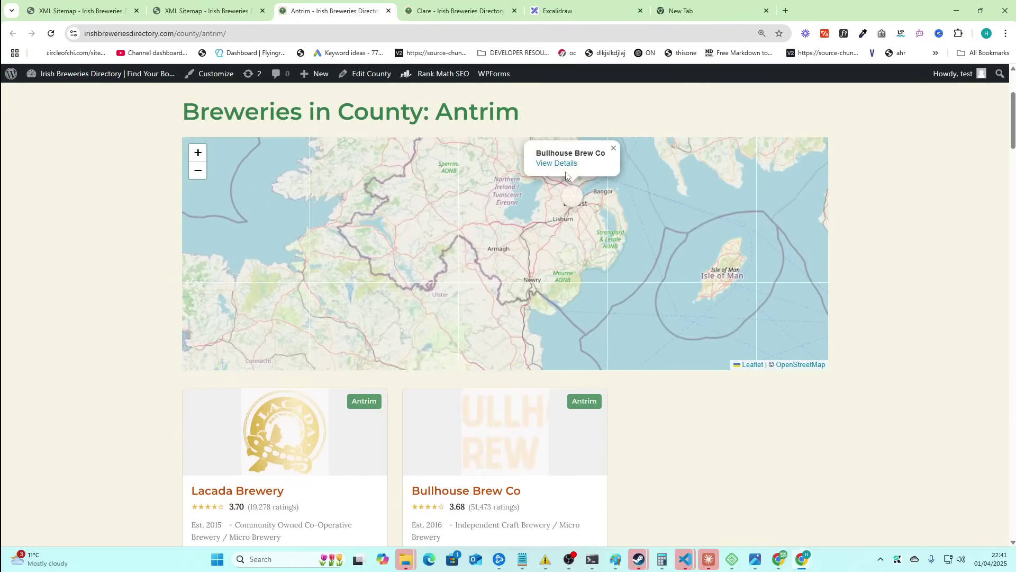
# - Return to the homepage via the site logo and scroll through it
pyautogui.scroll(3, 91, 90)
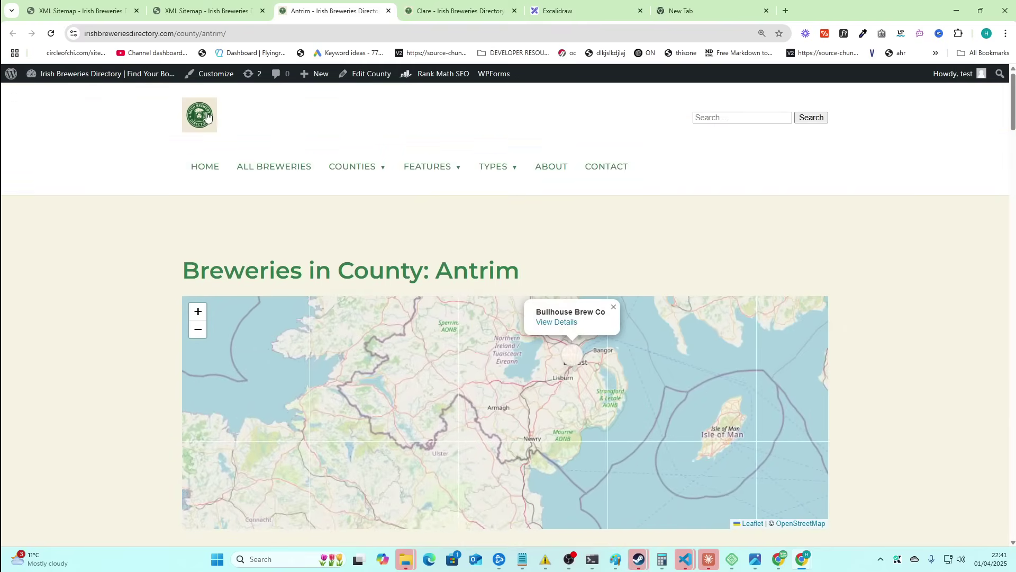
pyautogui.click(207, 117)
pyautogui.scroll(-18, 441, 367)
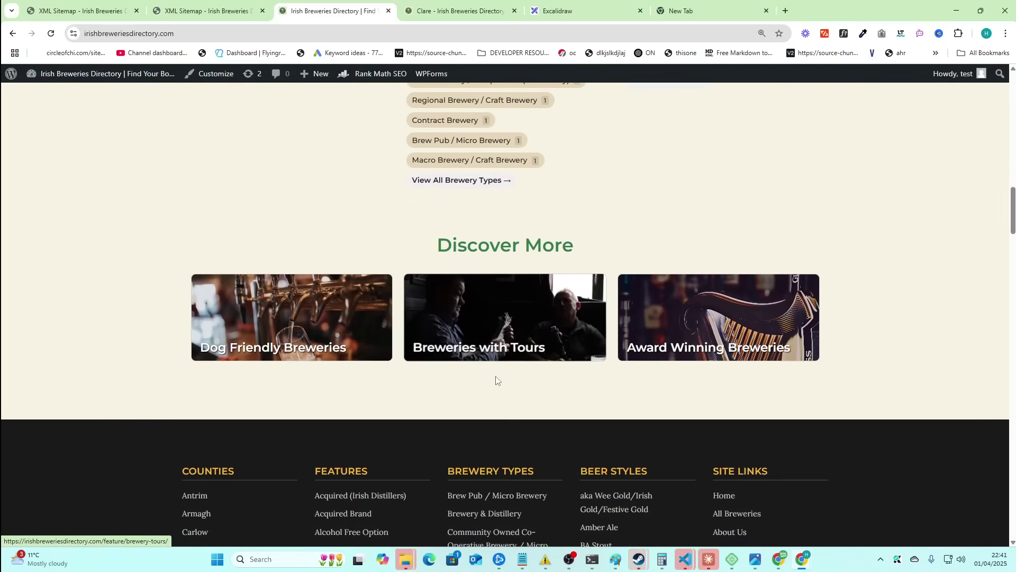
pyautogui.scroll(7, 498, 366)
pyautogui.scroll(-2, 502, 382)
pyautogui.scroll(17, 502, 382)
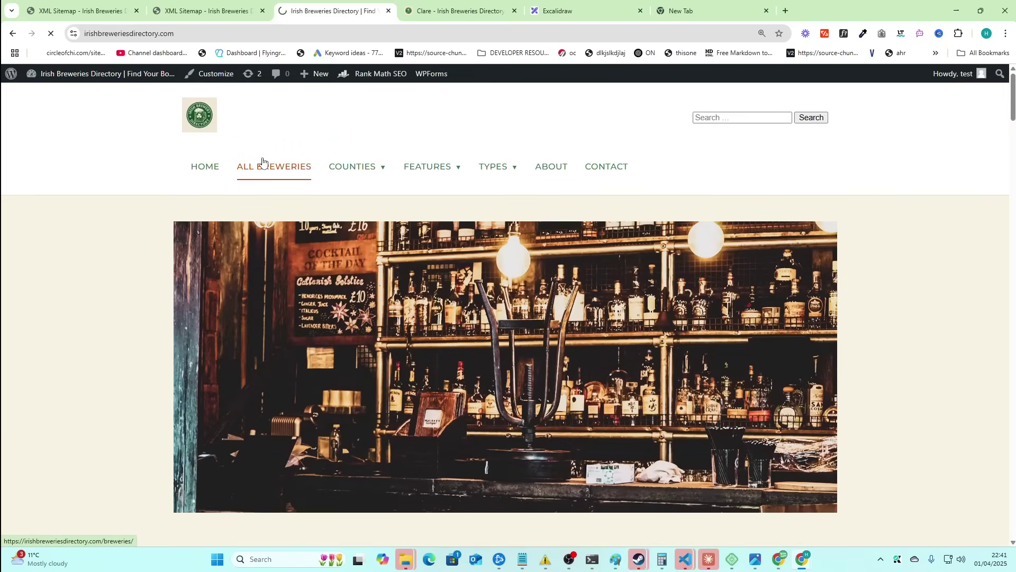
# - Move the Breweries page into its own window and zoom it to 125%
pyautogui.scroll(-2, 235, 297)
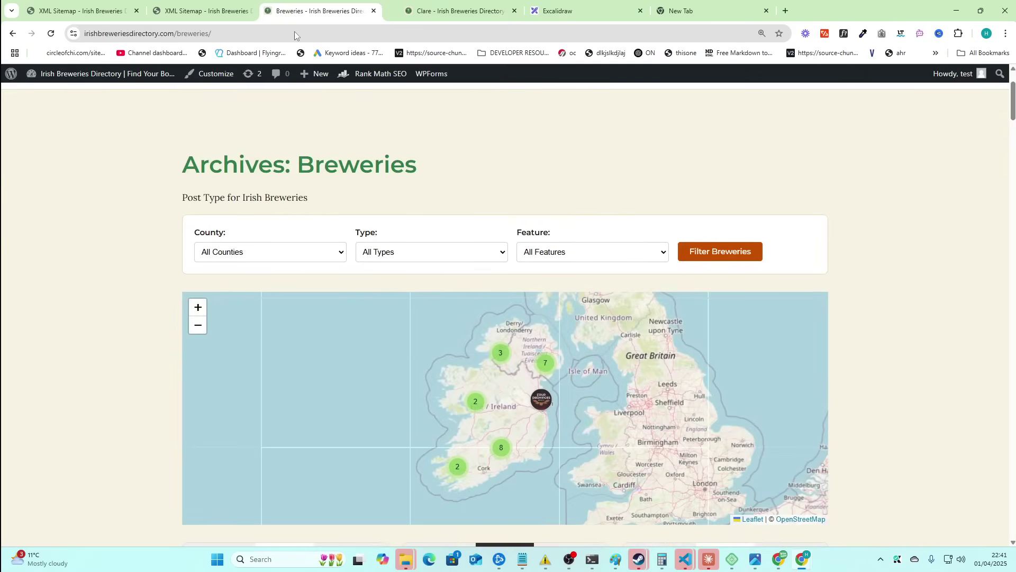
pyautogui.moveTo(312, 10); pyautogui.dragTo(321, 67)
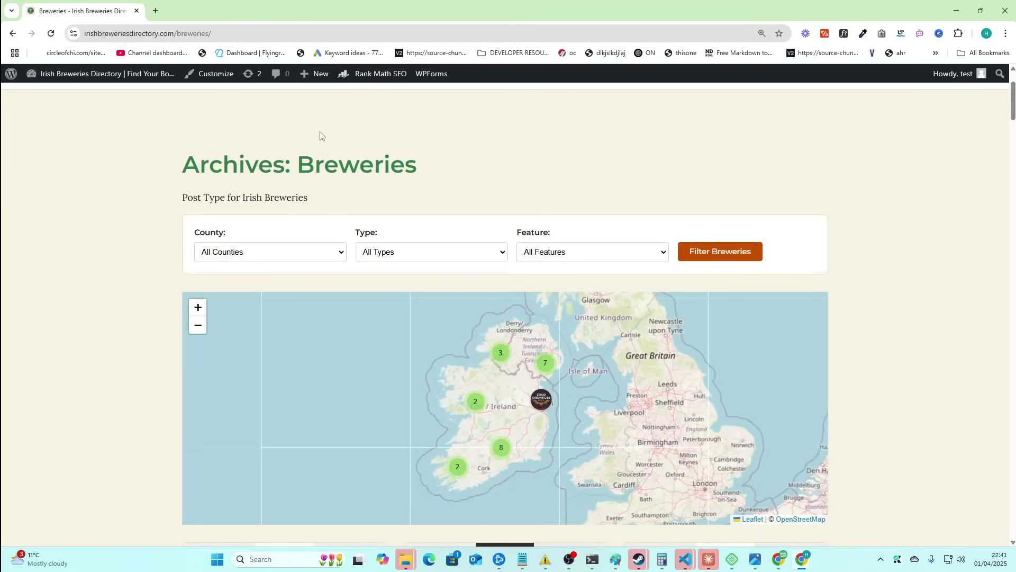
pyautogui.hotkey('ctrl', '+')
pyautogui.hotkey('ctrl', '+')
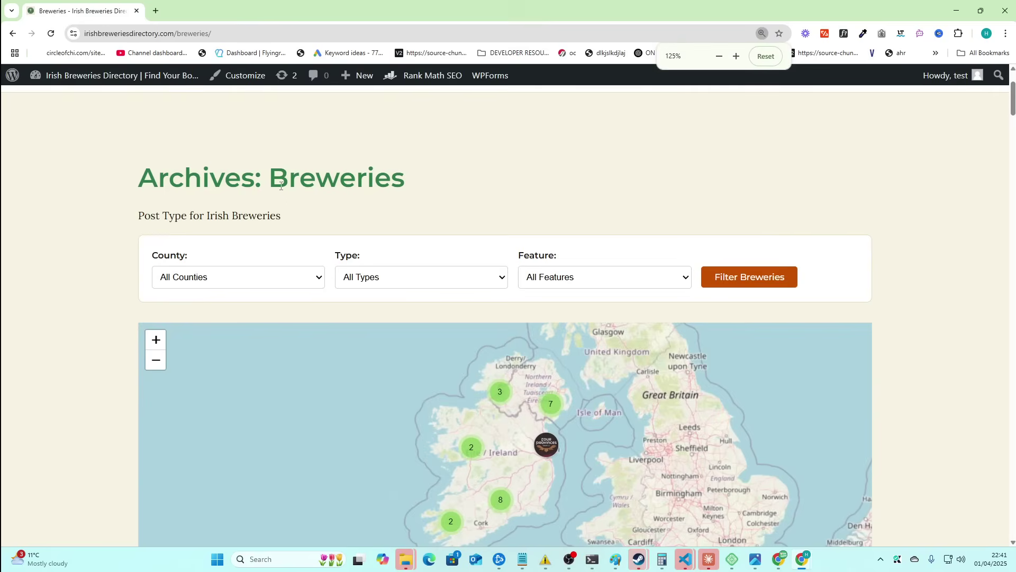
pyautogui.scroll(2, 280, 185)
pyautogui.scroll(-1, 292, 229)
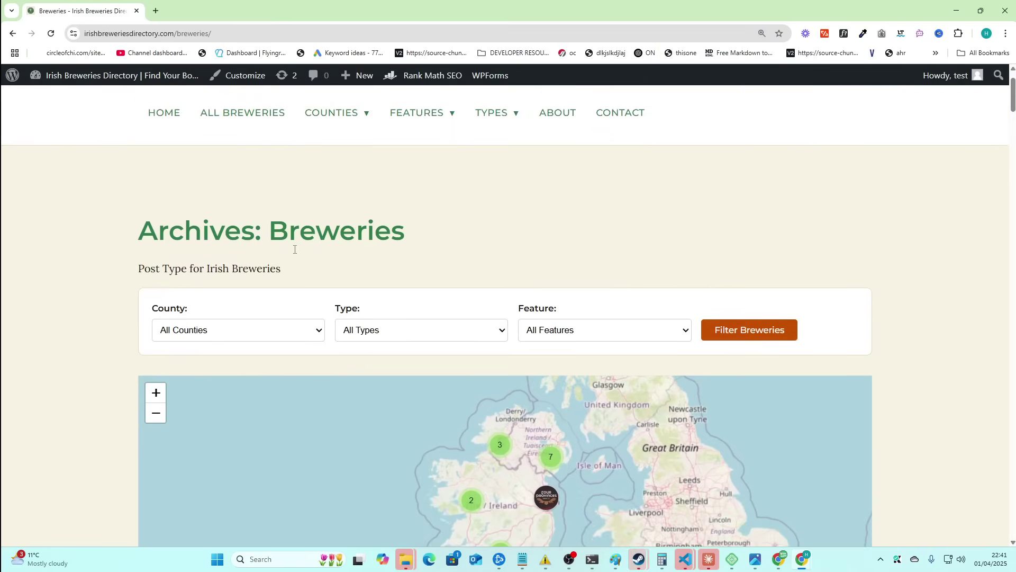
# - Filter the breweries archive to County Laois
pyautogui.click(267, 339)
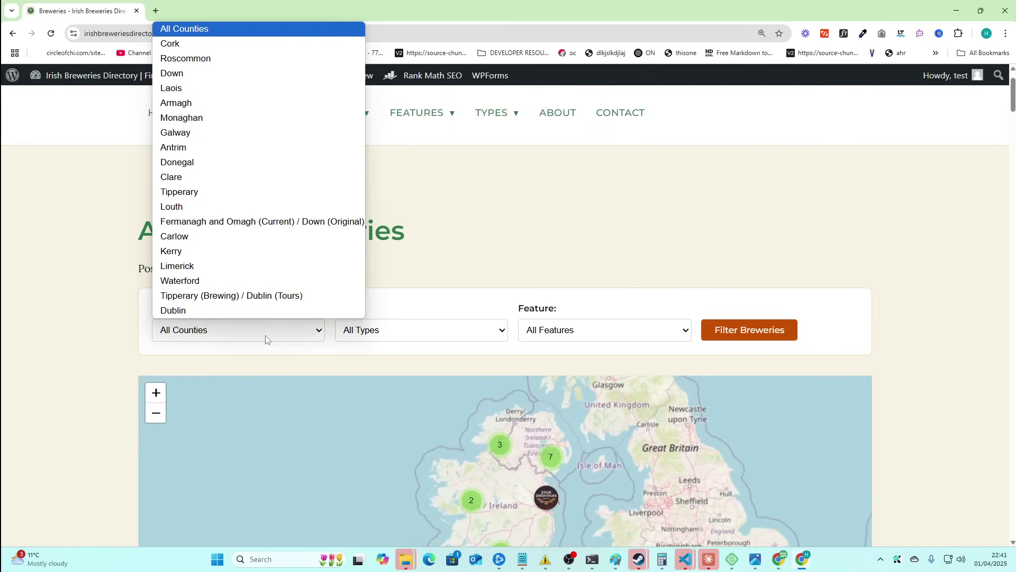
pyautogui.click(209, 89)
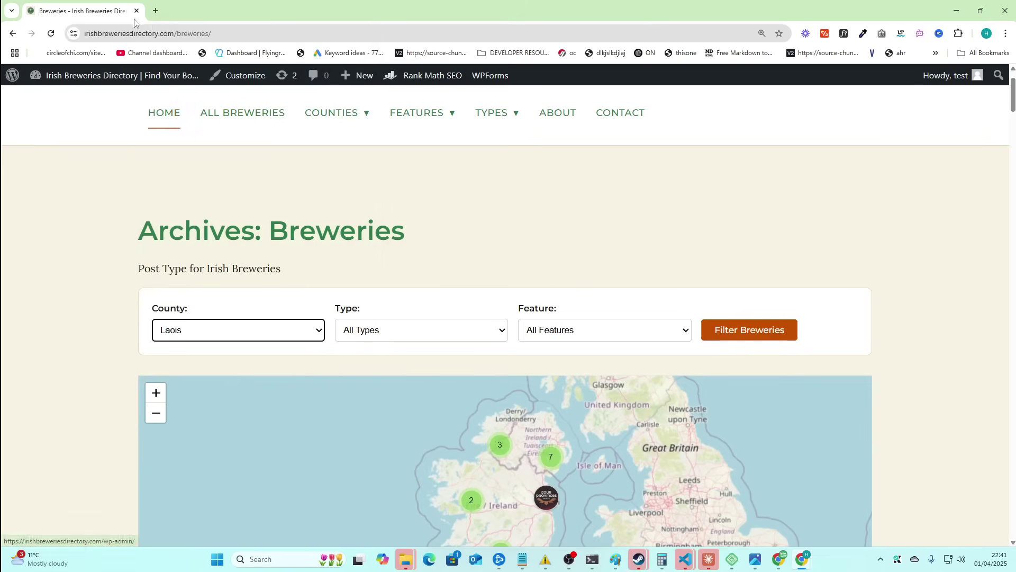
pyautogui.click(728, 331)
pyautogui.scroll(-1, 328, 203)
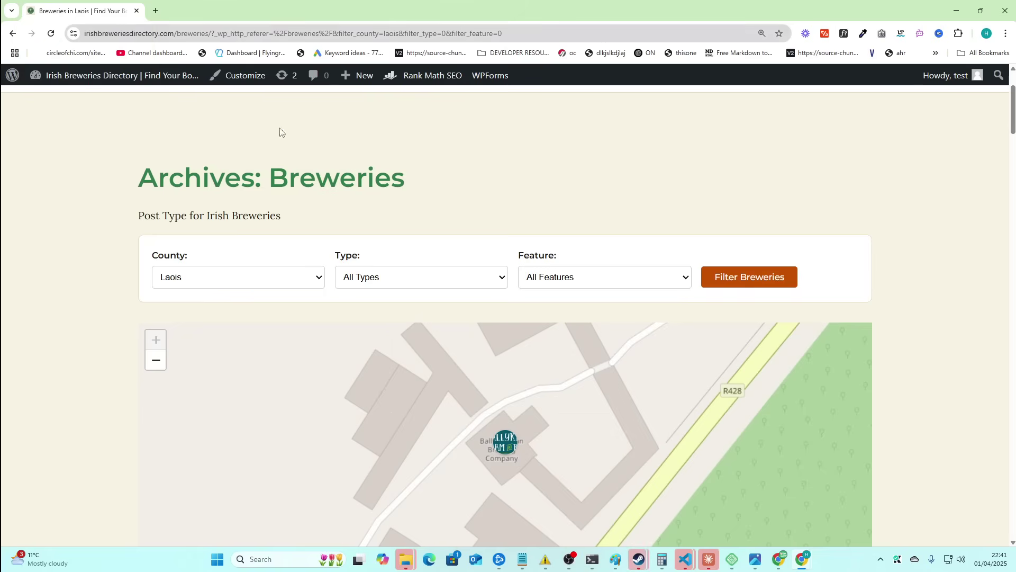
pyautogui.scroll(-4, 68, 233)
pyautogui.scroll(4, 141, 230)
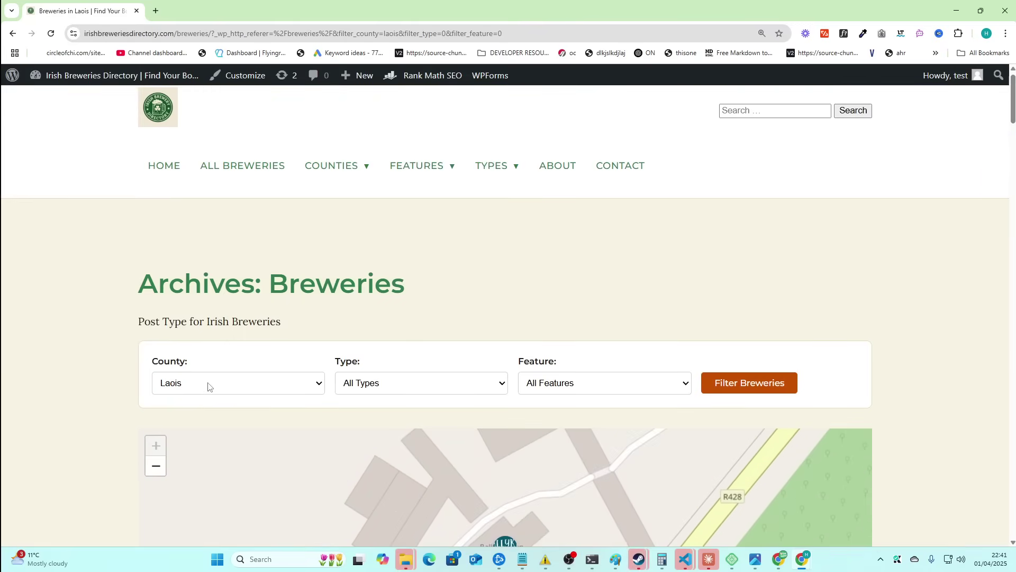
# - Filter the breweries archive to County Down and review the results
pyautogui.click(207, 383)
pyautogui.scroll(-1, 35, 352)
pyautogui.click(168, 340)
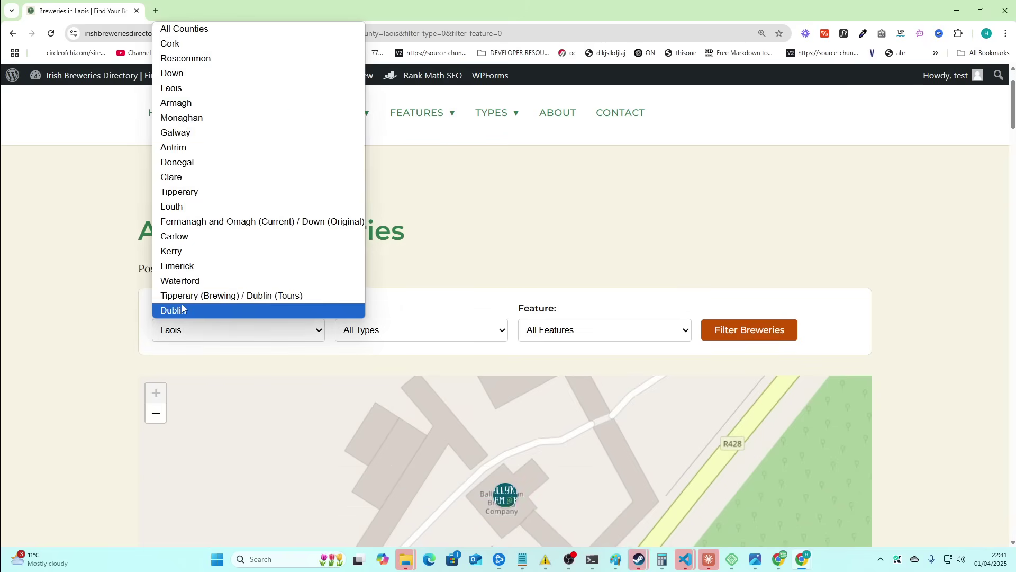
pyautogui.click(212, 73)
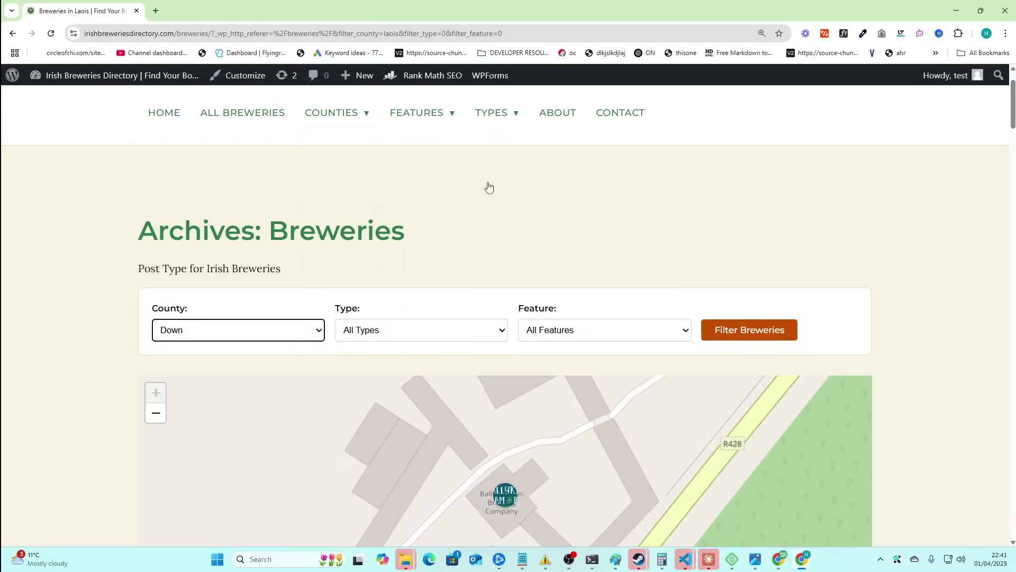
pyautogui.click(740, 333)
pyautogui.scroll(-2, 100, 266)
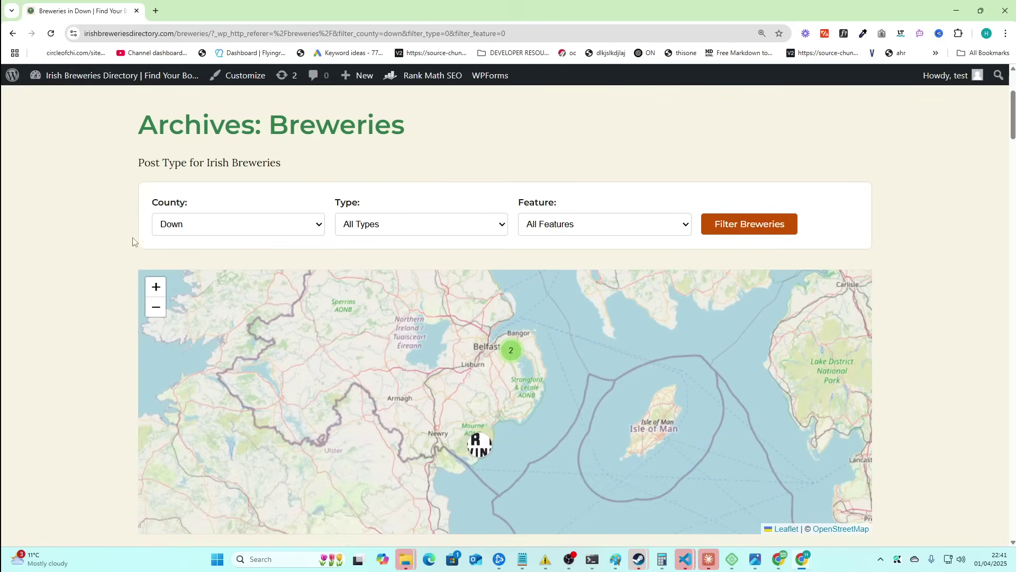
pyautogui.scroll(-1, 127, 159)
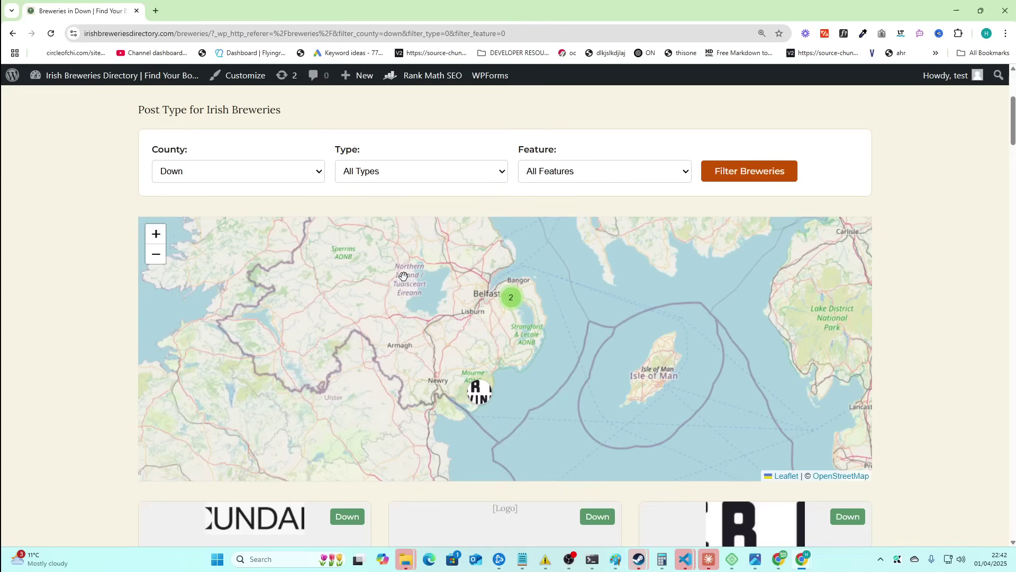
# - Reset County to All Counties and filter by type Brewery & Distillery
pyautogui.click(388, 174)
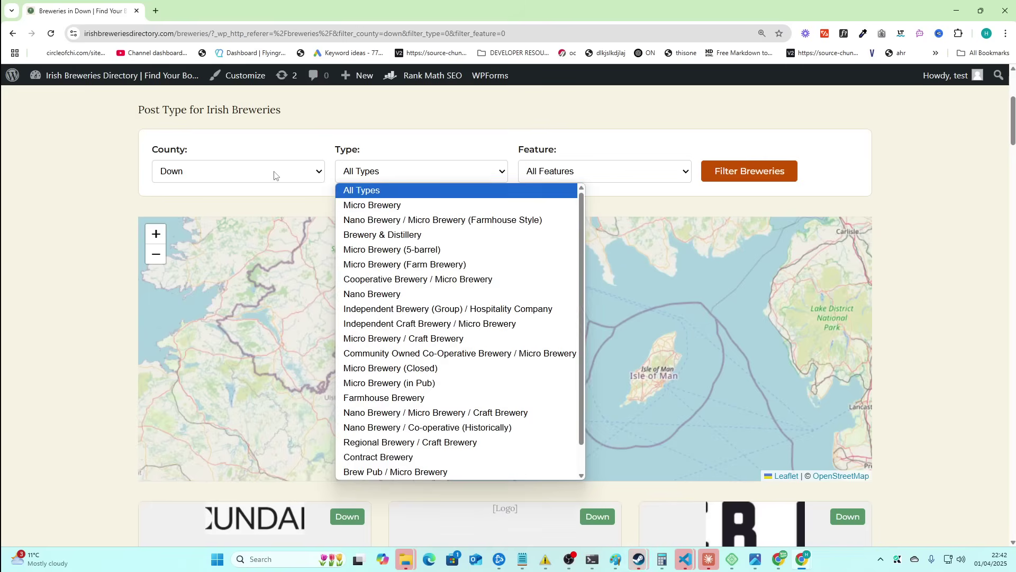
pyautogui.click(276, 175)
pyautogui.click(253, 187)
pyautogui.click(475, 174)
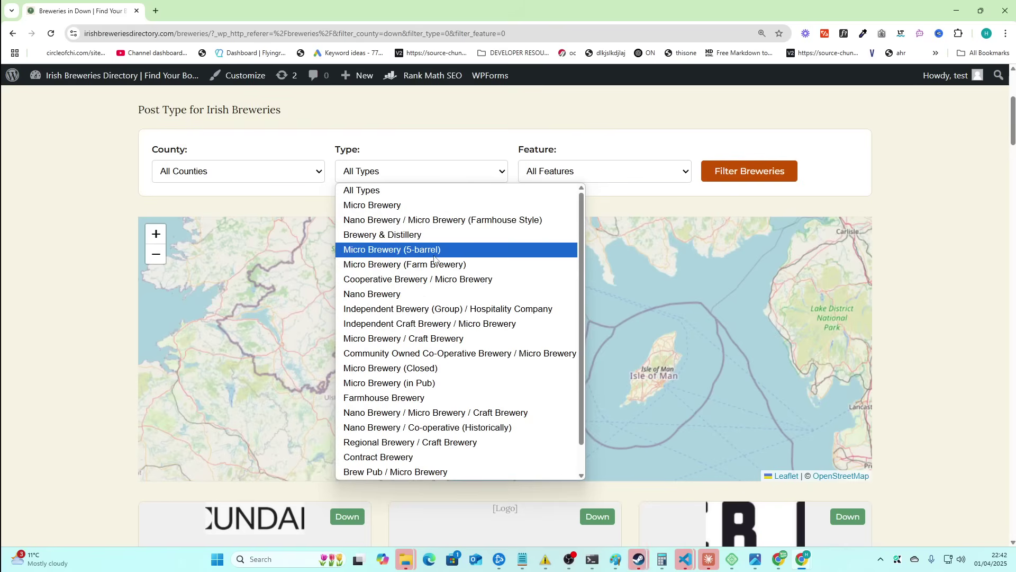
pyautogui.click(431, 234)
pyautogui.click(754, 177)
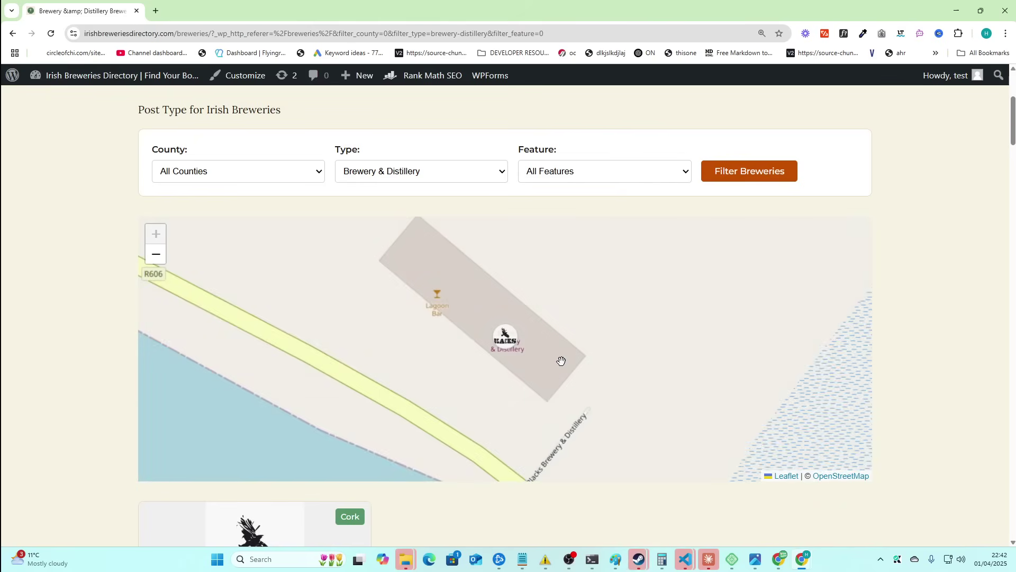
pyautogui.scroll(-1, 561, 361)
# - Filter by Nano Brewery, then go back to the unfiltered breweries archive
pyautogui.click(431, 175)
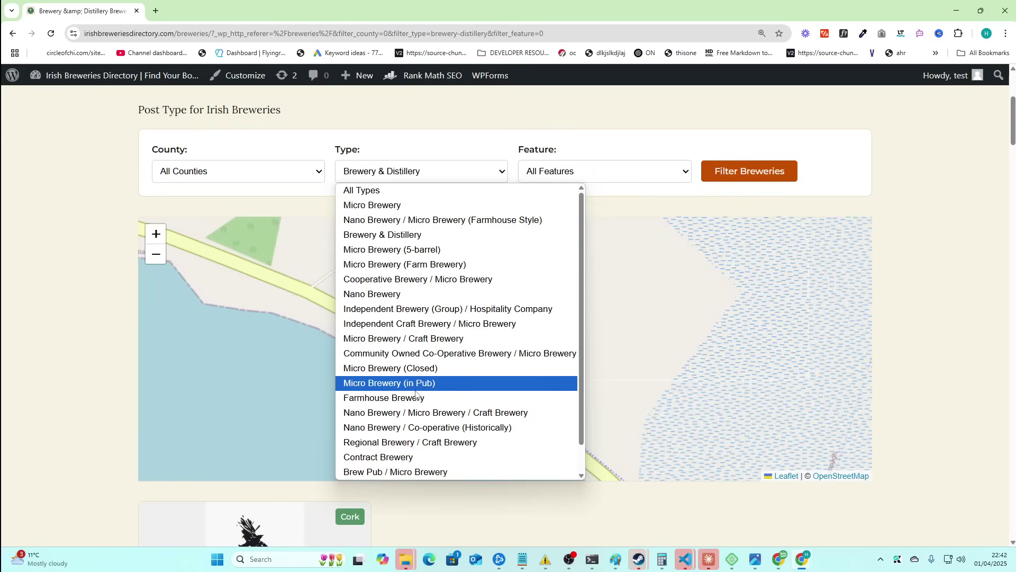
pyautogui.click(413, 295)
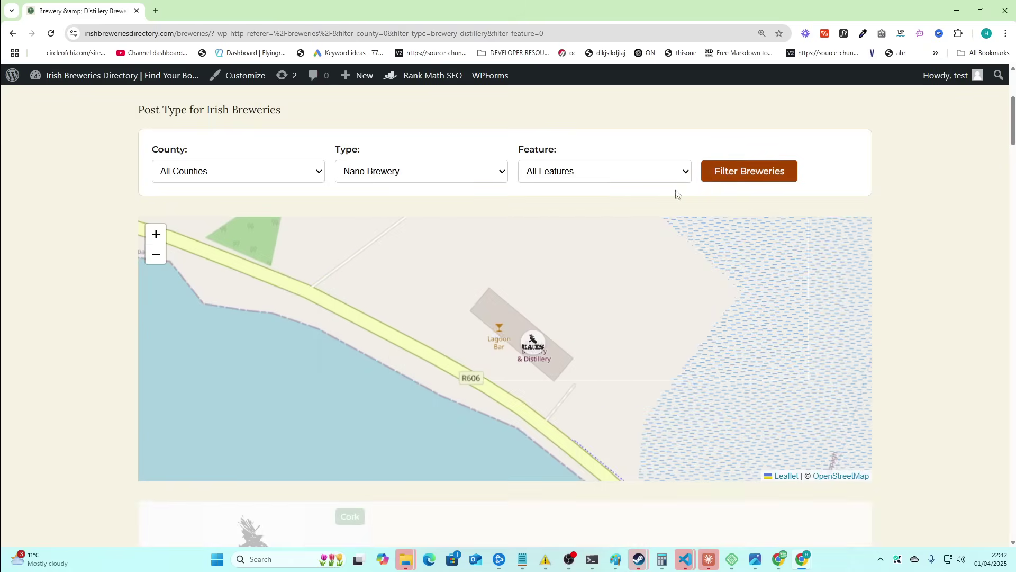
pyautogui.scroll(-1, 256, 368)
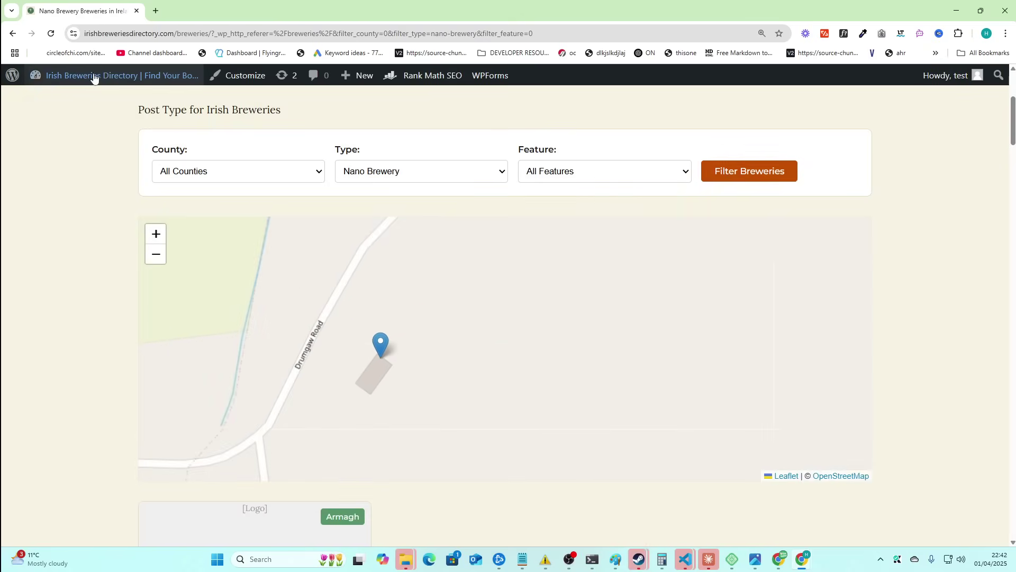
pyautogui.hotkey('alt', 'Left')
pyautogui.scroll(-3, 27, 379)
pyautogui.scroll(1, 500, 345)
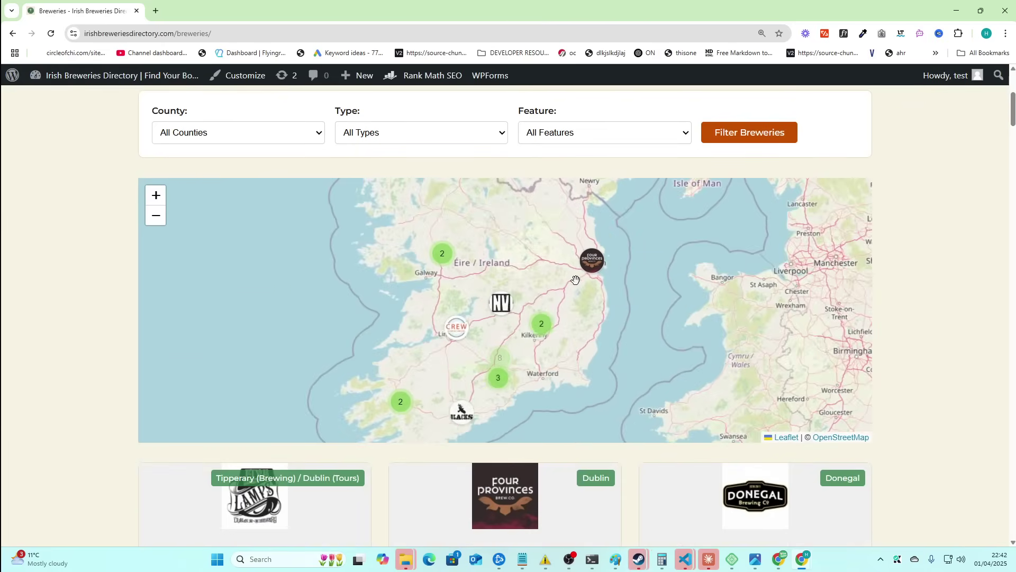
# - Open the Crew Brewing Co. detail page from its map marker and scroll to its contact details
pyautogui.click(456, 333)
pyautogui.click(453, 288)
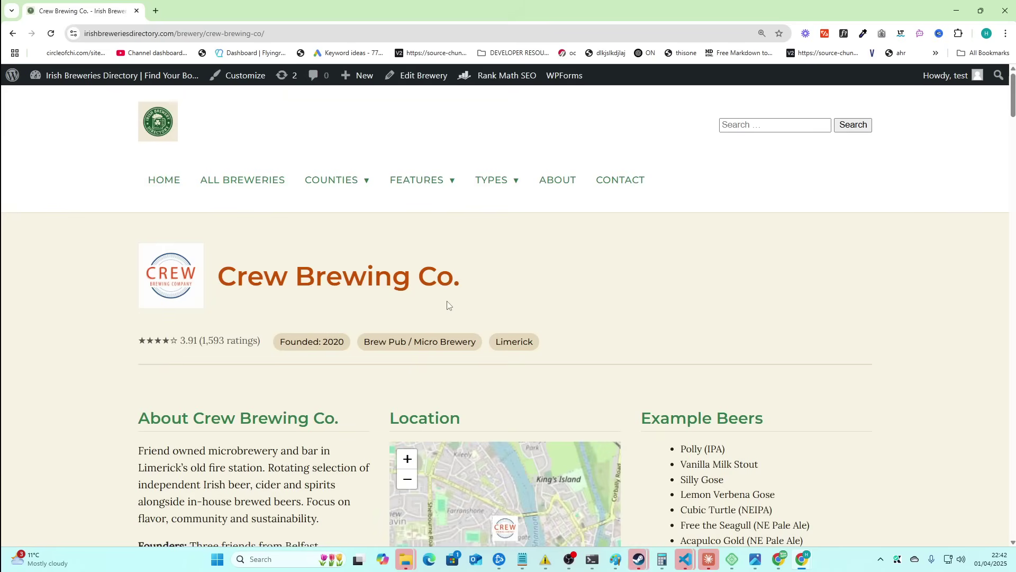
pyautogui.scroll(-2, 447, 301)
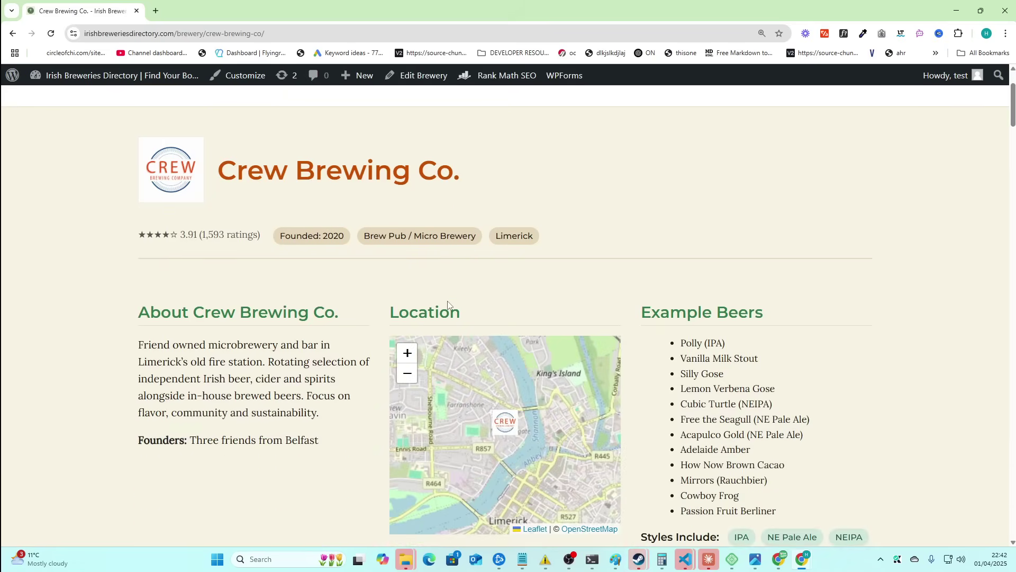
pyautogui.scroll(-6, 448, 306)
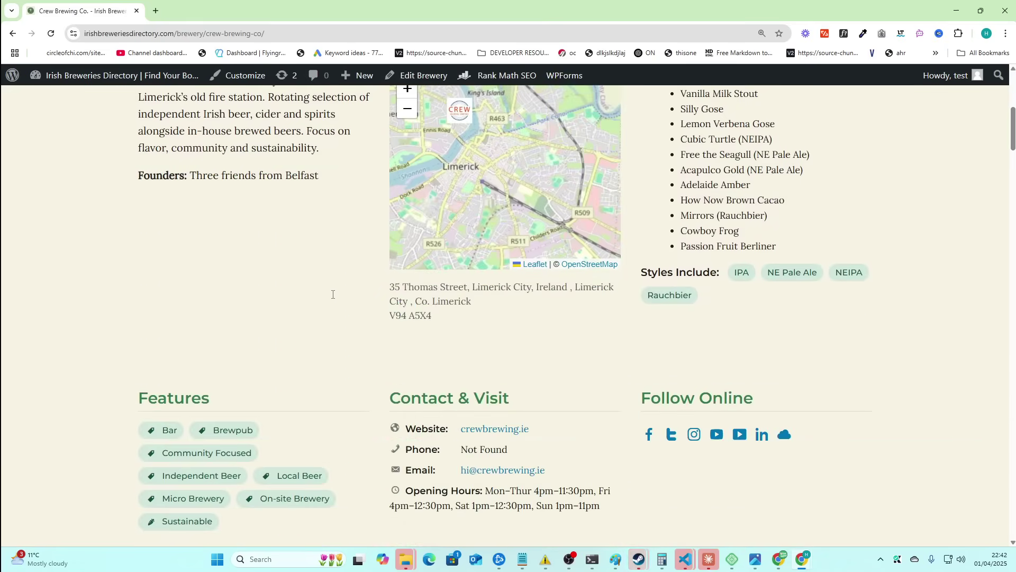
pyautogui.scroll(-1, 333, 294)
pyautogui.scroll(-2, 333, 297)
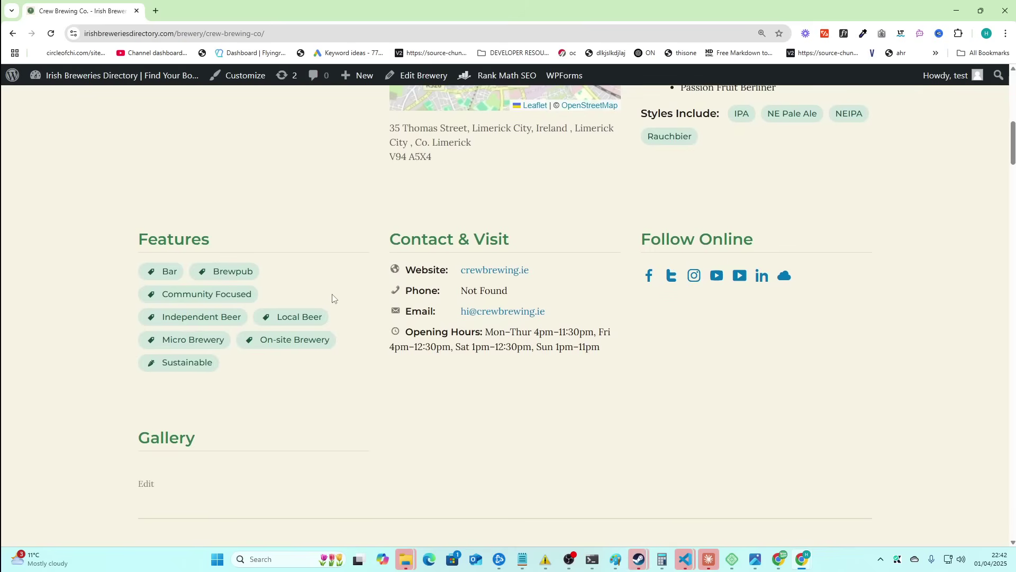
pyautogui.scroll(-2, 333, 297)
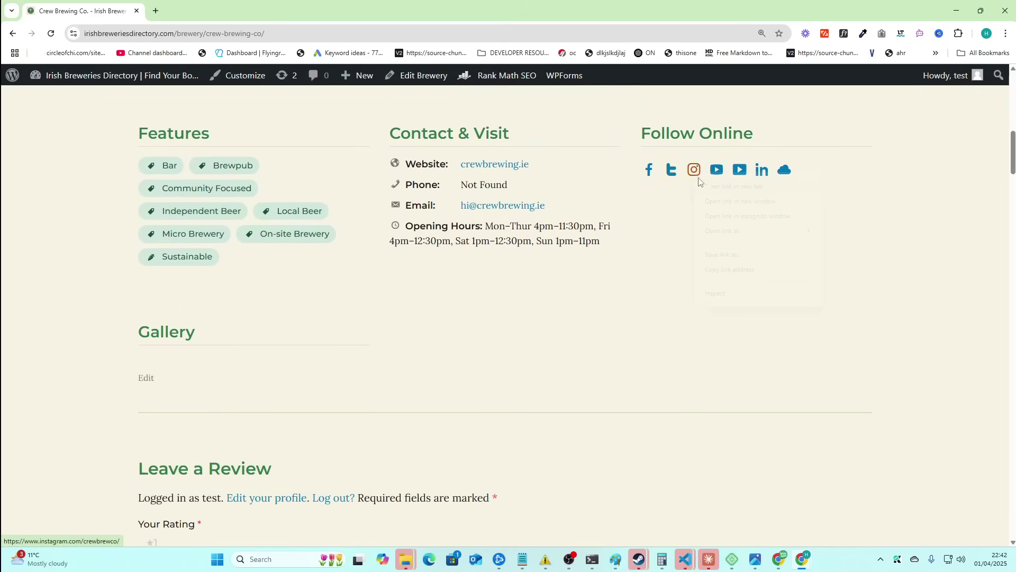
# - Check the brewery's Instagram link in a new tab, close it, and select its email address
pyautogui.click(733, 186)
pyautogui.click(264, 16)
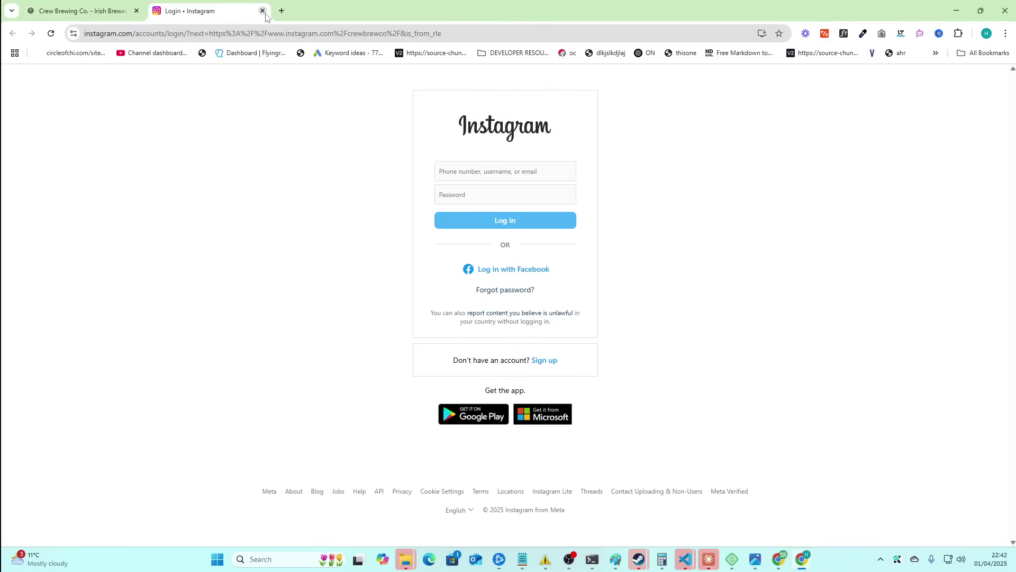
pyautogui.click(262, 11)
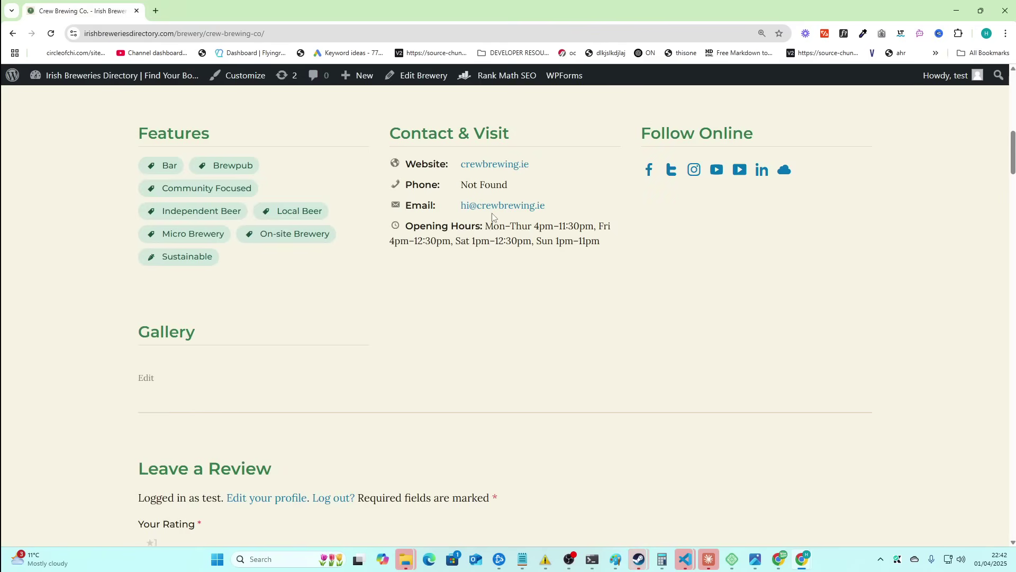
pyautogui.moveTo(548, 207); pyautogui.dragTo(456, 208)
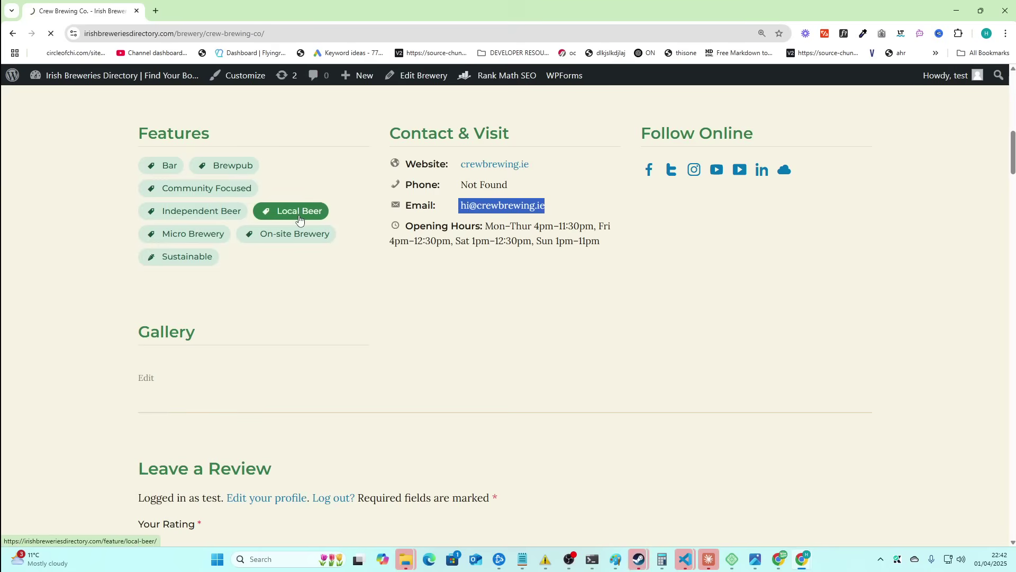
# - View the Sustainable feature listing, then return to the Crew Brewing Co. page
pyautogui.scroll(-7, 102, 306)
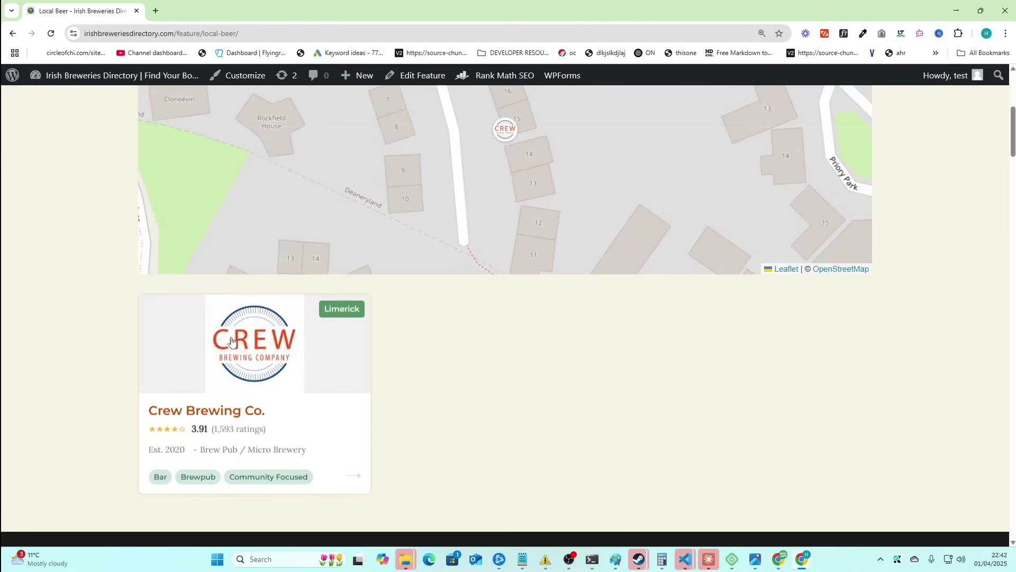
pyautogui.scroll(3, 74, 238)
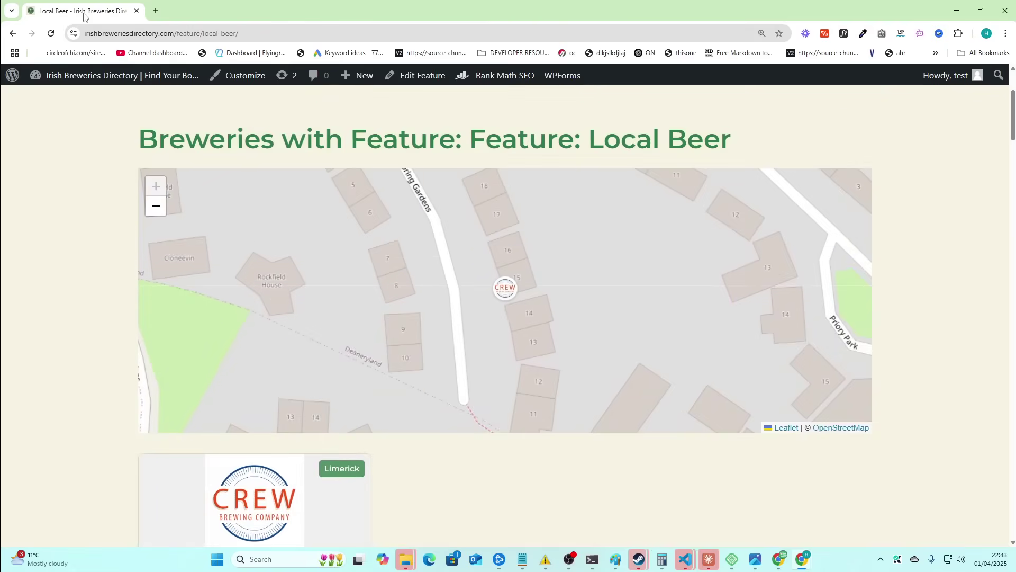
pyautogui.click(13, 33)
pyautogui.click(197, 255)
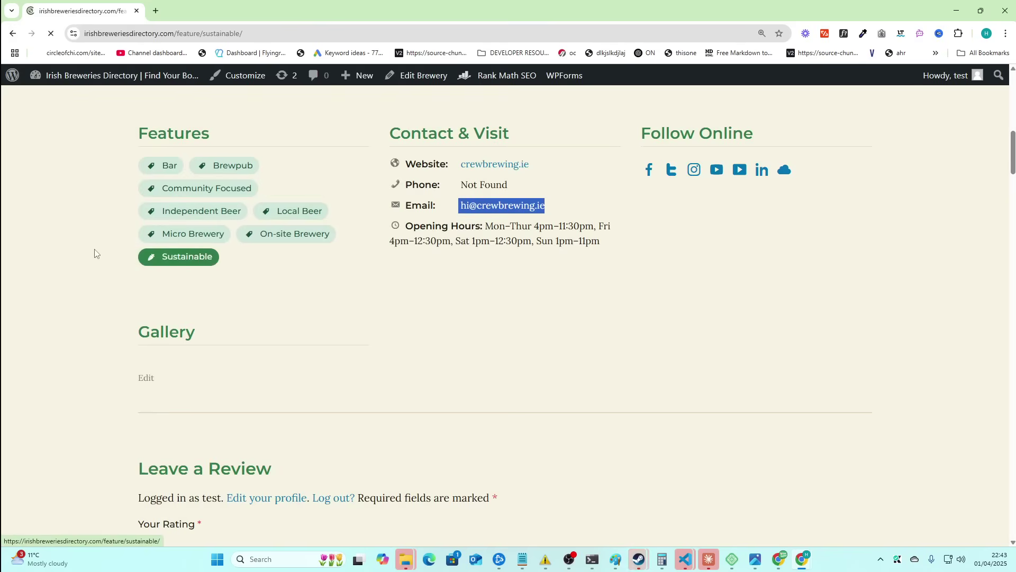
pyautogui.scroll(-2, 93, 261)
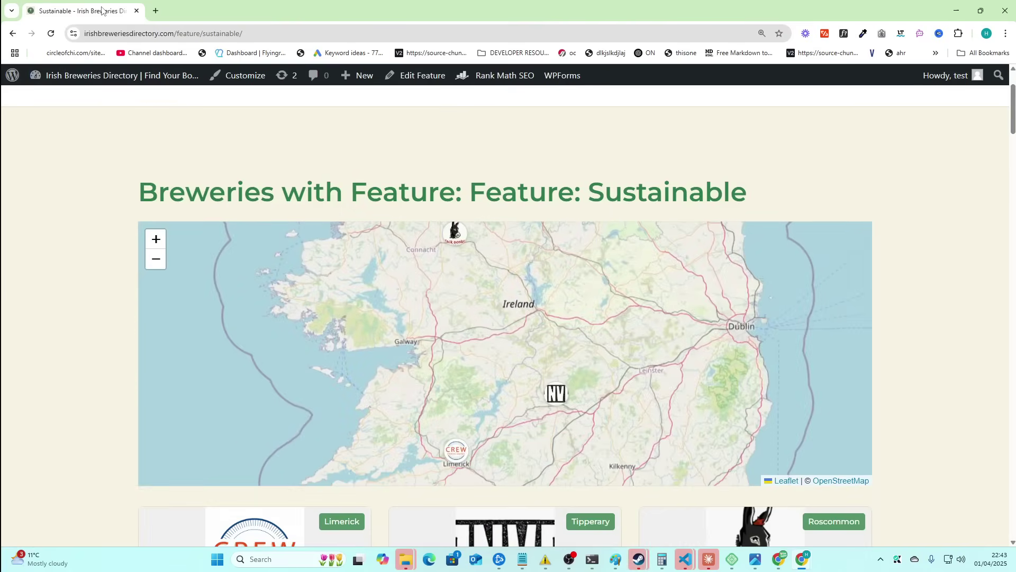
pyautogui.scroll(-1, 57, 229)
pyautogui.click(13, 33)
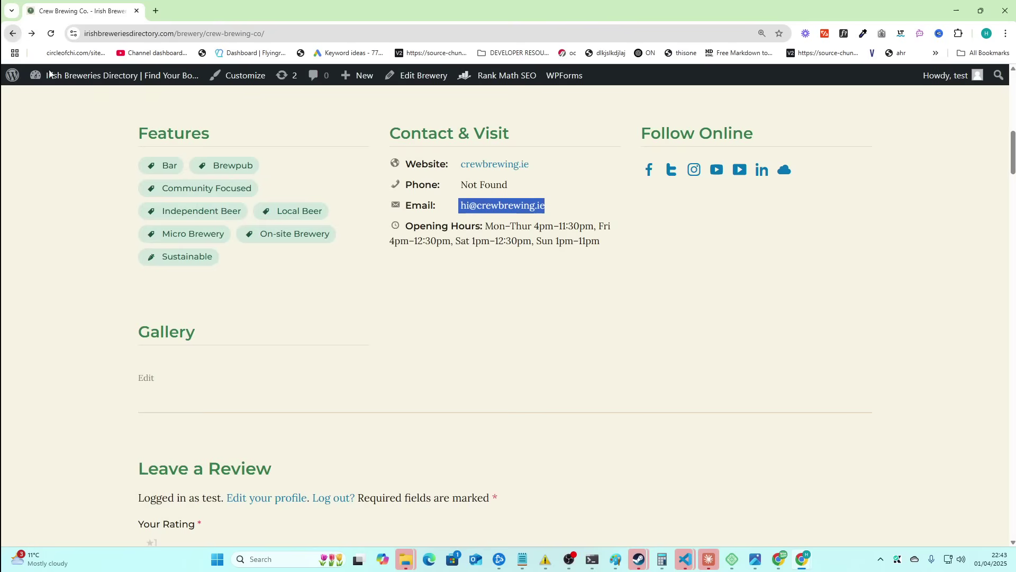
# - Open the Bar feature listing from the Crew Brewing Co. page
pyautogui.scroll(3, 130, 264)
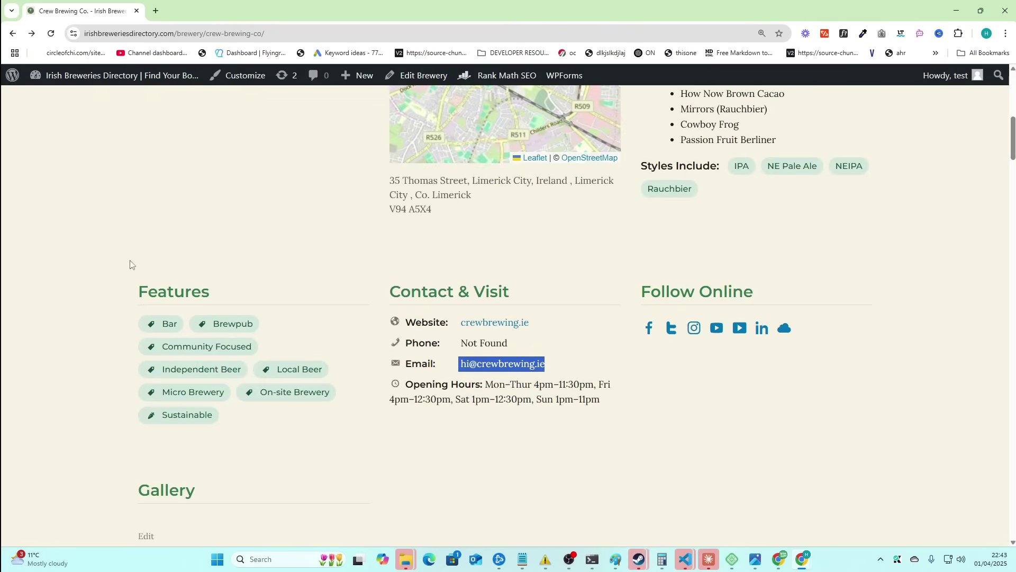
pyautogui.scroll(-6, 130, 265)
pyautogui.scroll(3, 130, 265)
pyautogui.scroll(1, 131, 264)
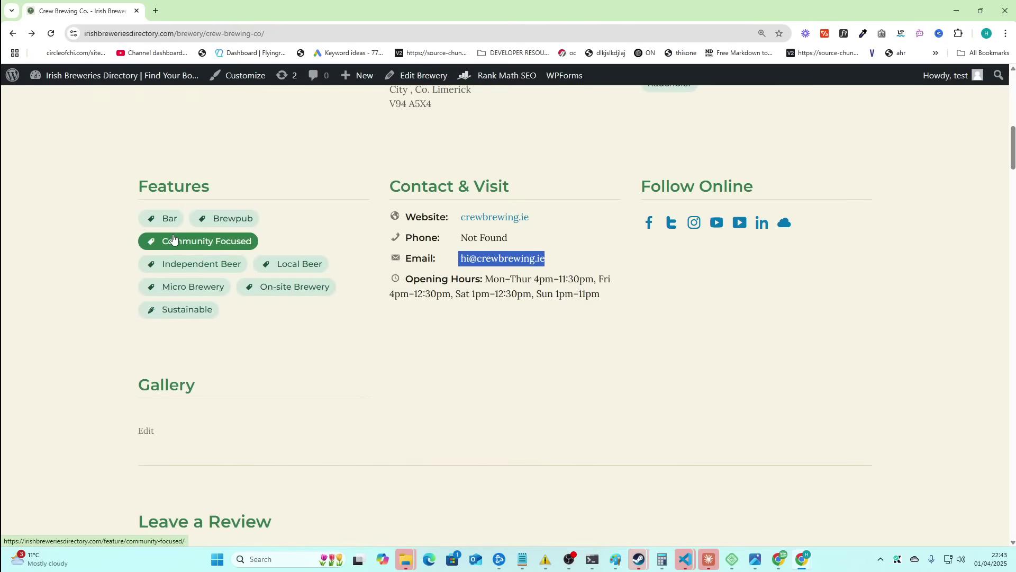
pyautogui.click(166, 227)
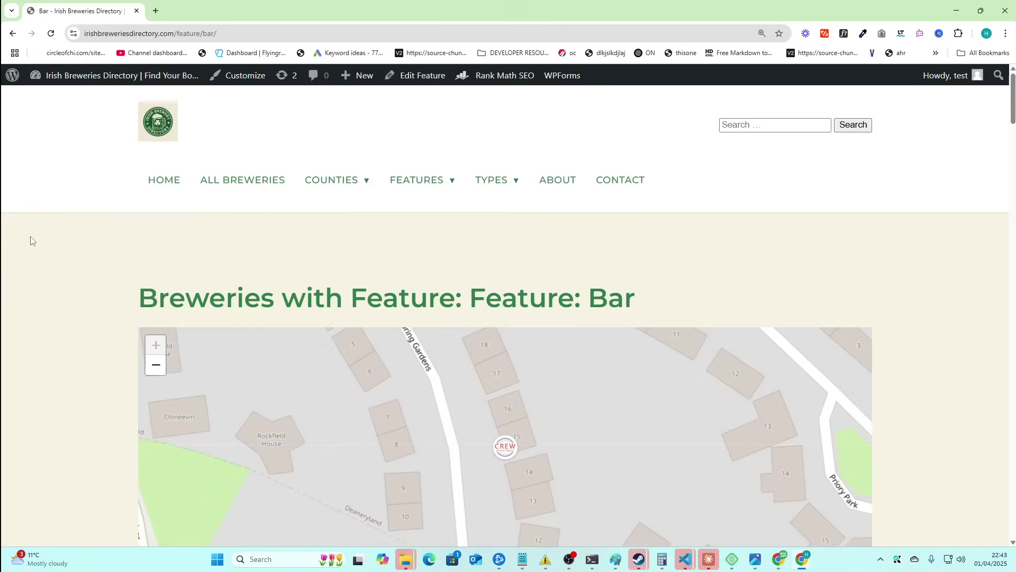
pyautogui.scroll(-5, 30, 239)
pyautogui.scroll(5, 70, 302)
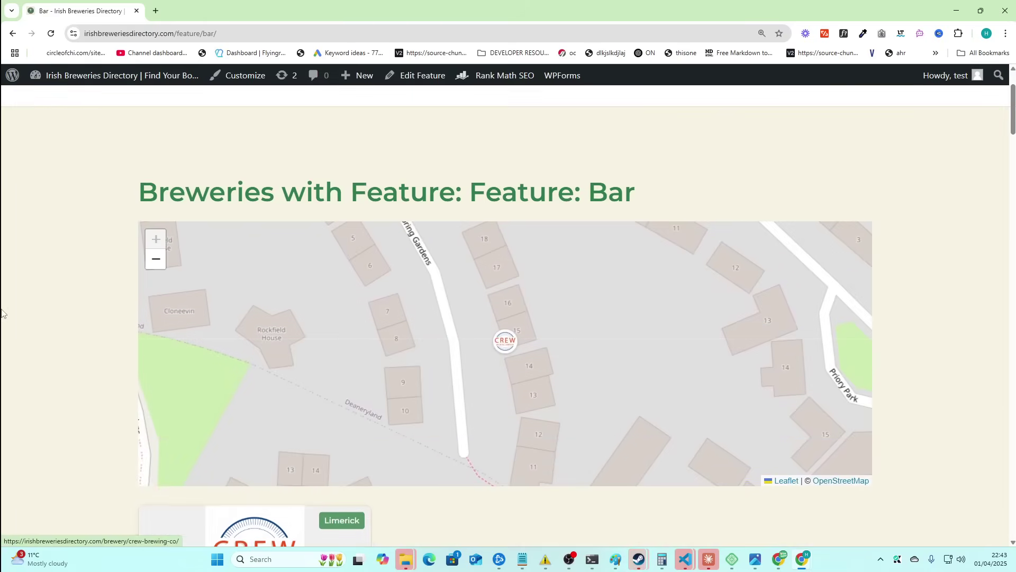
# - Preview the Counties and Features navigation menus on the Bar listing
pyautogui.moveTo(328, 182)
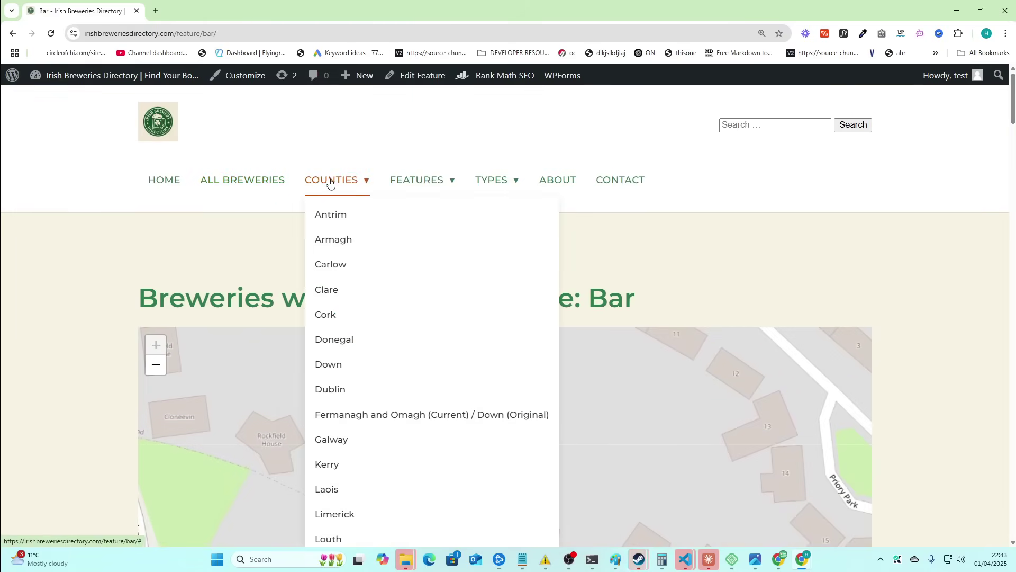
pyautogui.scroll(-3, 392, 325)
pyautogui.scroll(3, 415, 190)
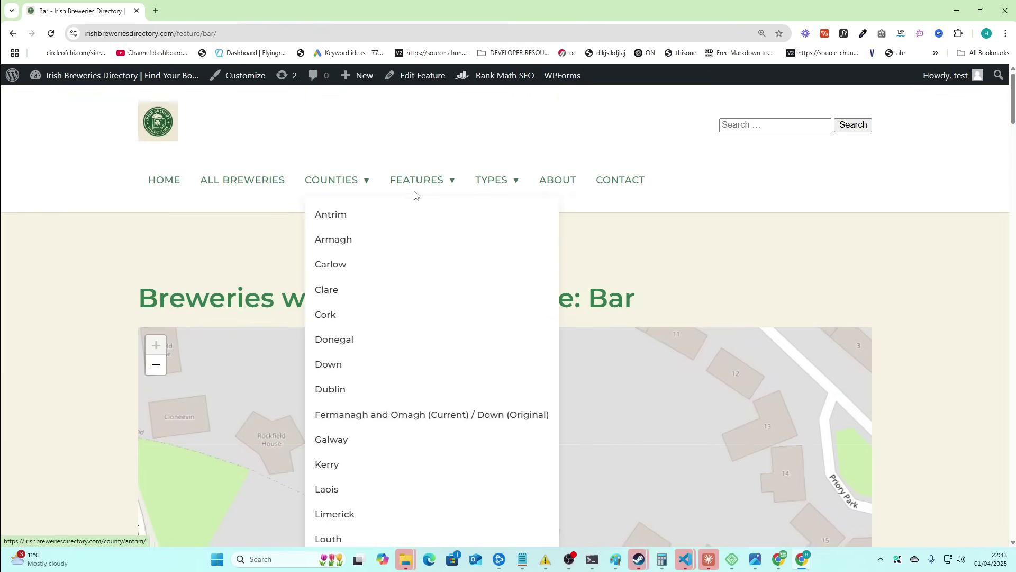
pyautogui.moveTo(416, 183)
pyautogui.scroll(-1, 439, 273)
pyautogui.scroll(1, 440, 273)
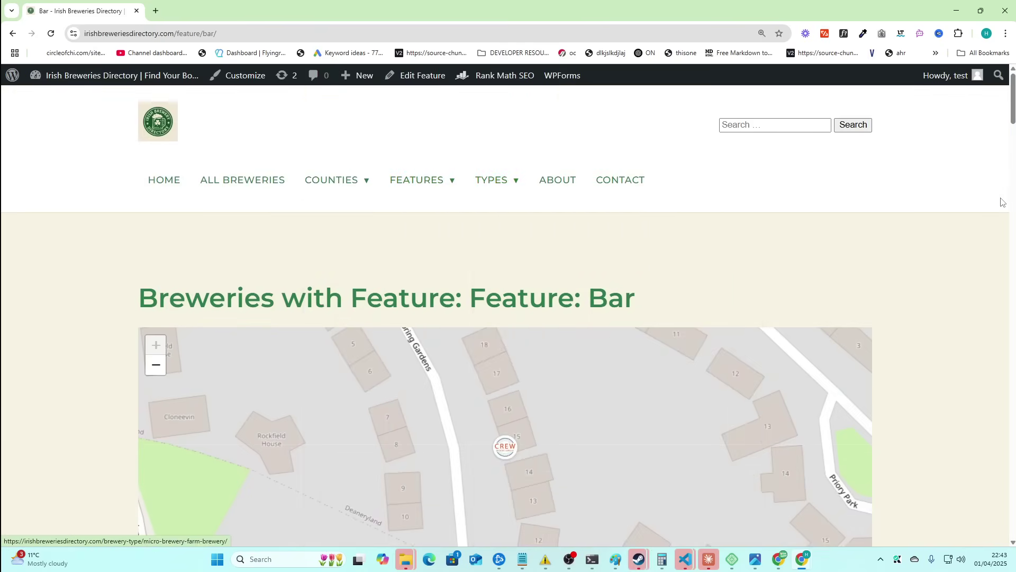
# - Visit the About Us and Contact Us pages and try the contact form's first name field
pyautogui.click(564, 191)
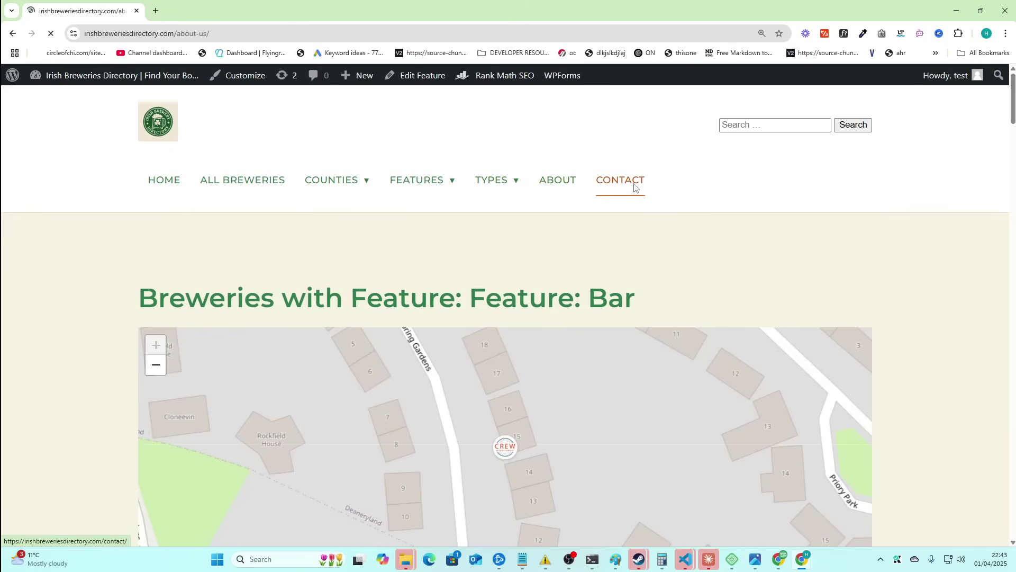
pyautogui.click(627, 203)
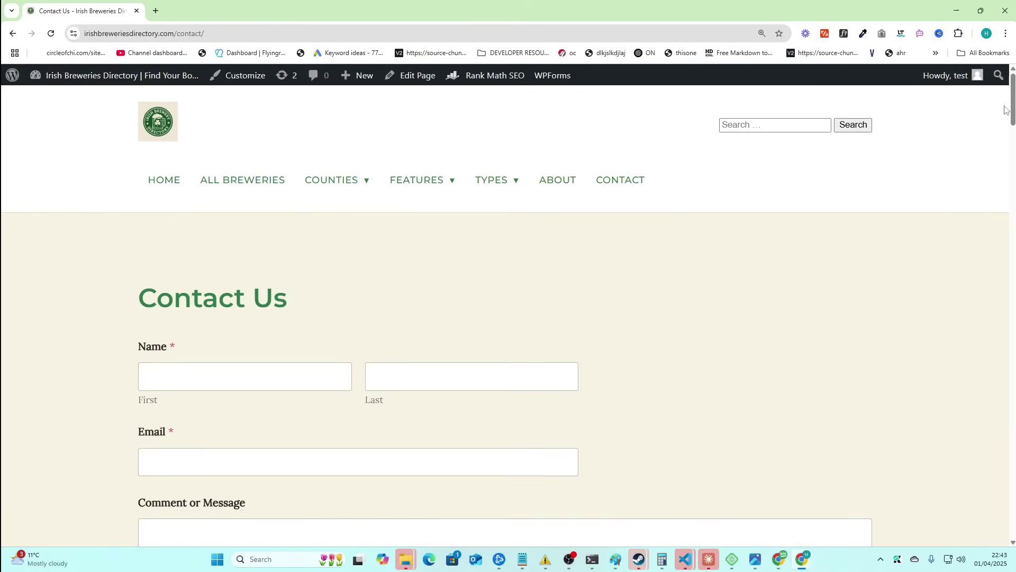
pyautogui.scroll(-2, 280, 346)
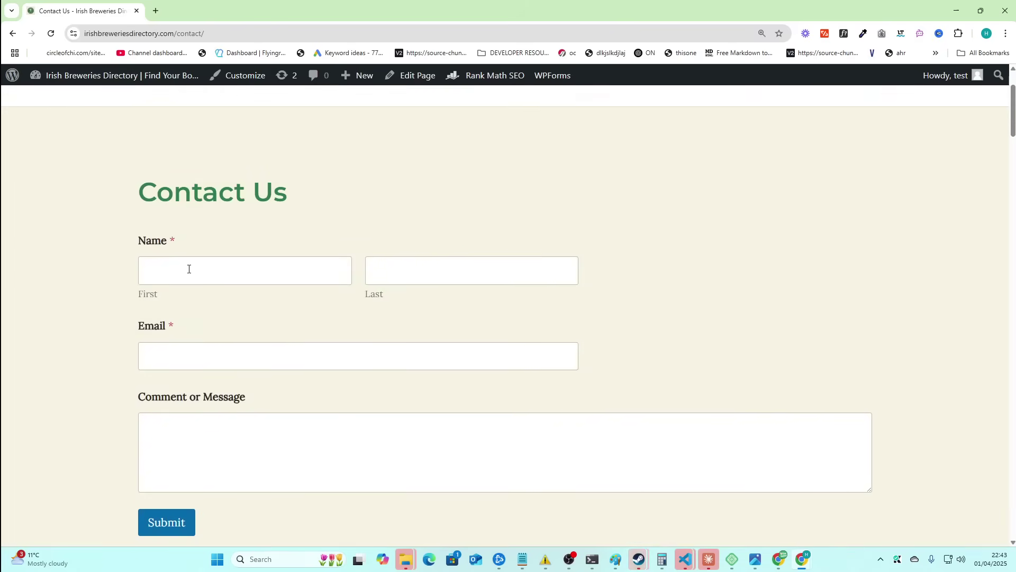
pyautogui.click(189, 269)
pyautogui.click(514, 191)
pyautogui.scroll(-7, 593, 408)
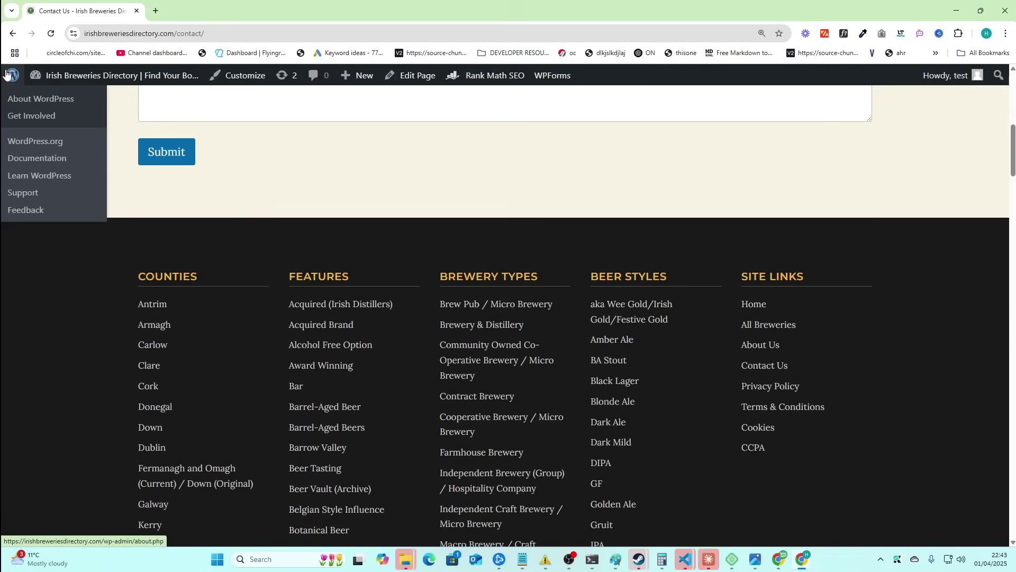
# - Open the admin's About WordPress page and stay on that browser window
pyautogui.click(58, 100)
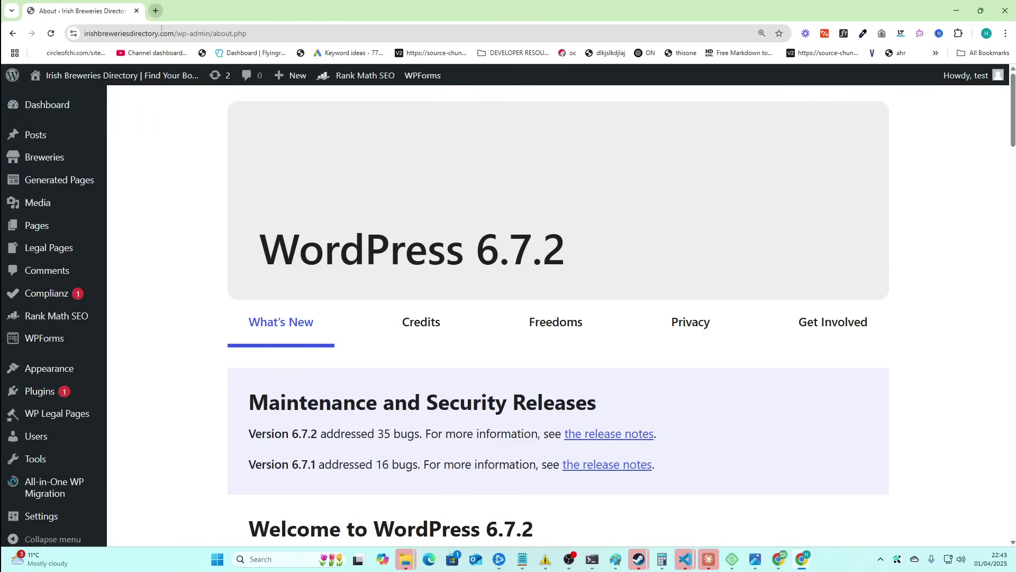
pyautogui.hotkey('alt', 'Tab')
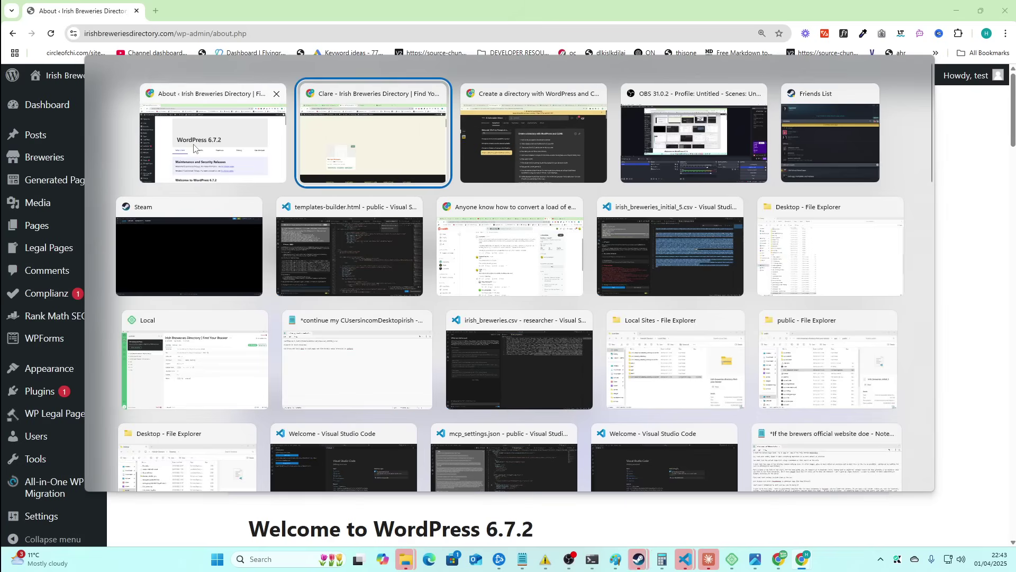
pyautogui.click(194, 148)
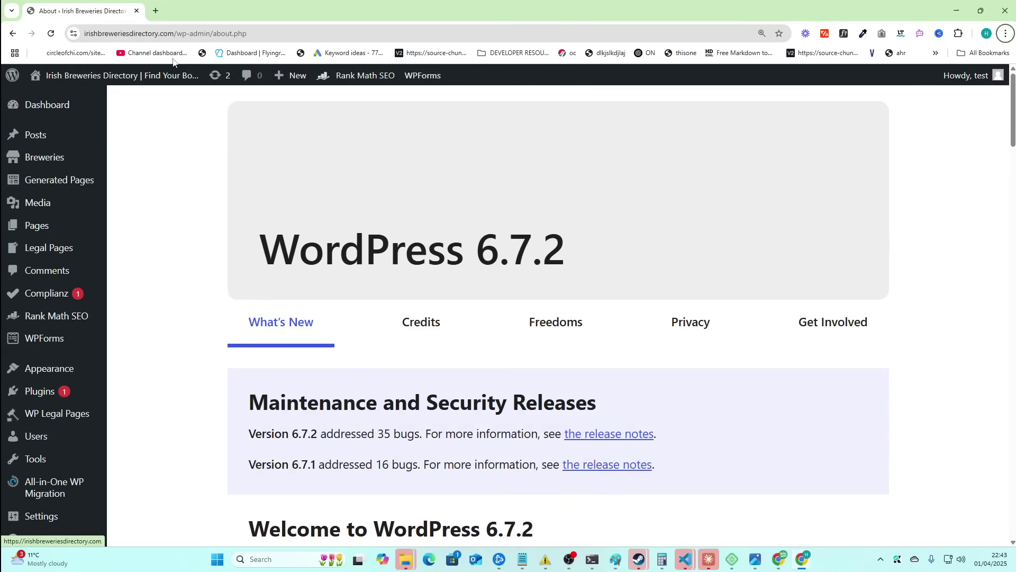
# - Open youtube.com in a second tab, browse Income stream surfers' videos, then return to WordPress About
pyautogui.click(155, 10)
pyautogui.write('youtube.com/')
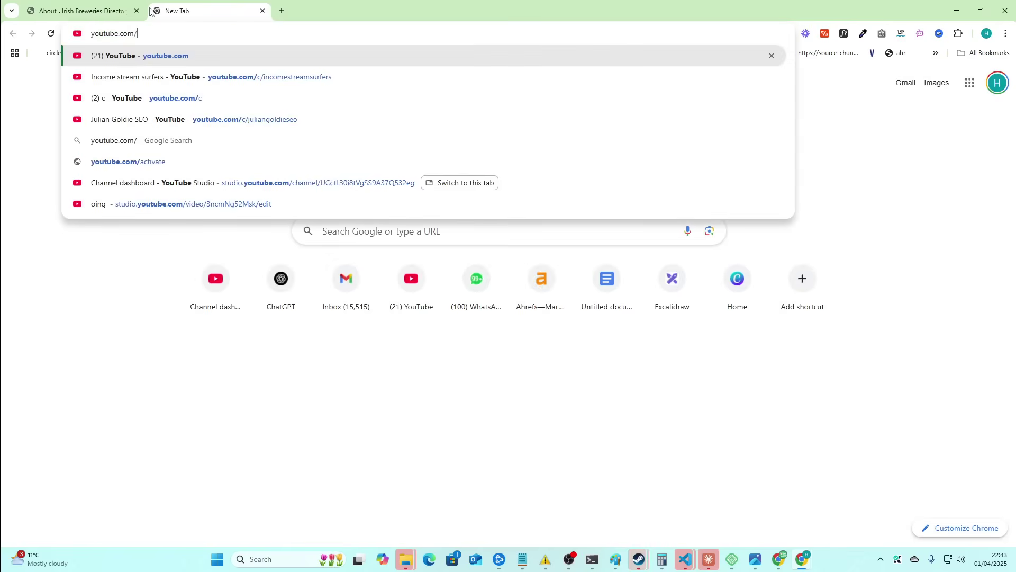
pyautogui.click(266, 77)
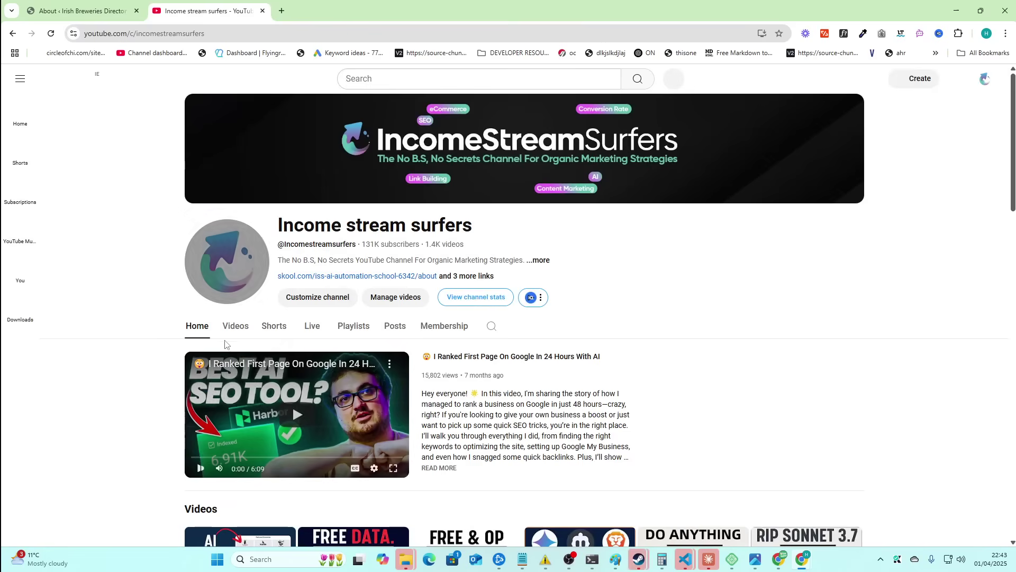
pyautogui.click(236, 327)
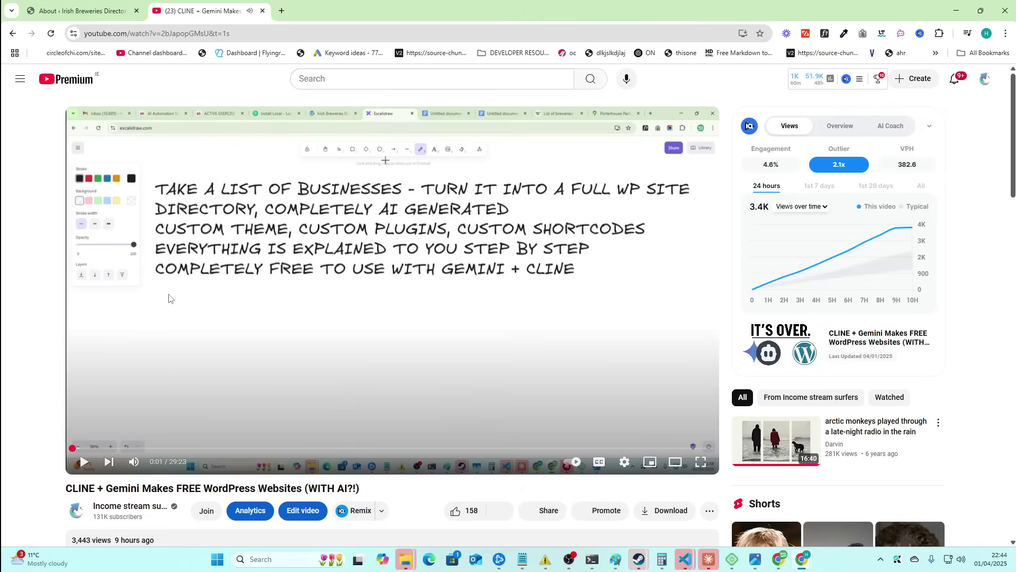
pyautogui.click(82, 10)
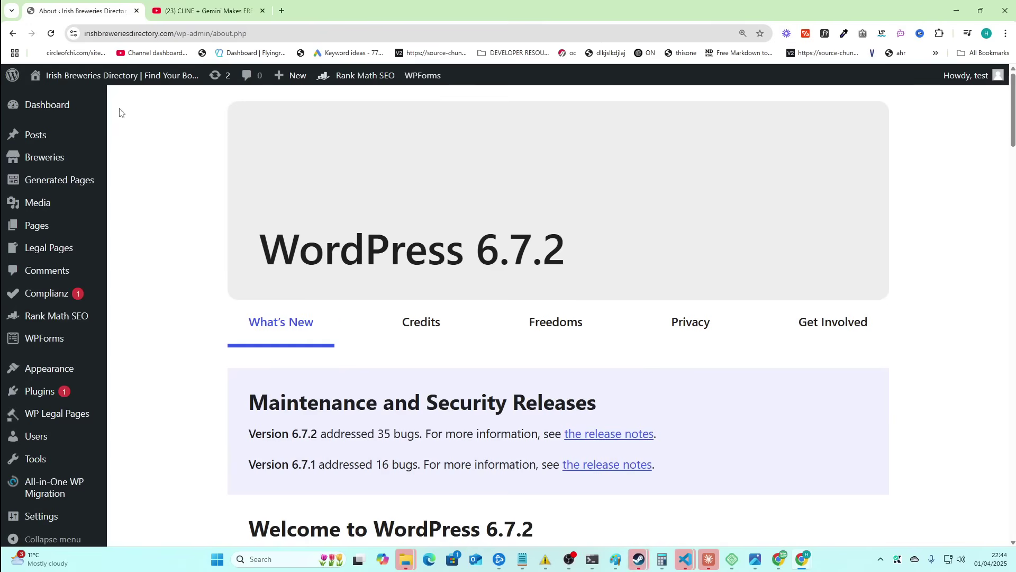
# - Open Excalidraw in a new tab, then return to the WordPress About tab
pyautogui.hotkey('alt', 'Tab')
pyautogui.click(273, 108)
pyautogui.click(281, 12)
pyautogui.write('excal')
pyautogui.press('Return')
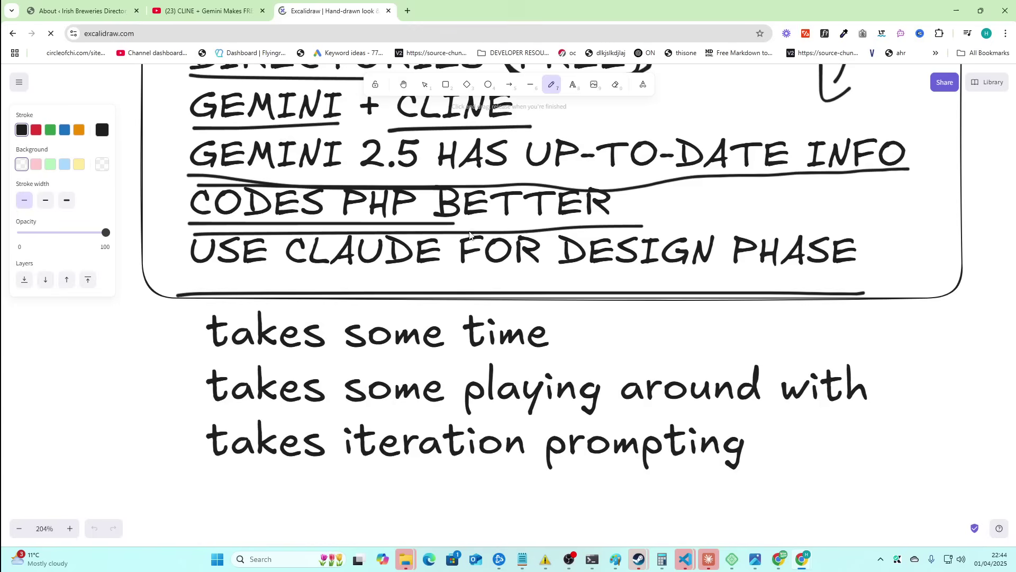
pyautogui.scroll(-3, 426, 346)
pyautogui.click(80, 10)
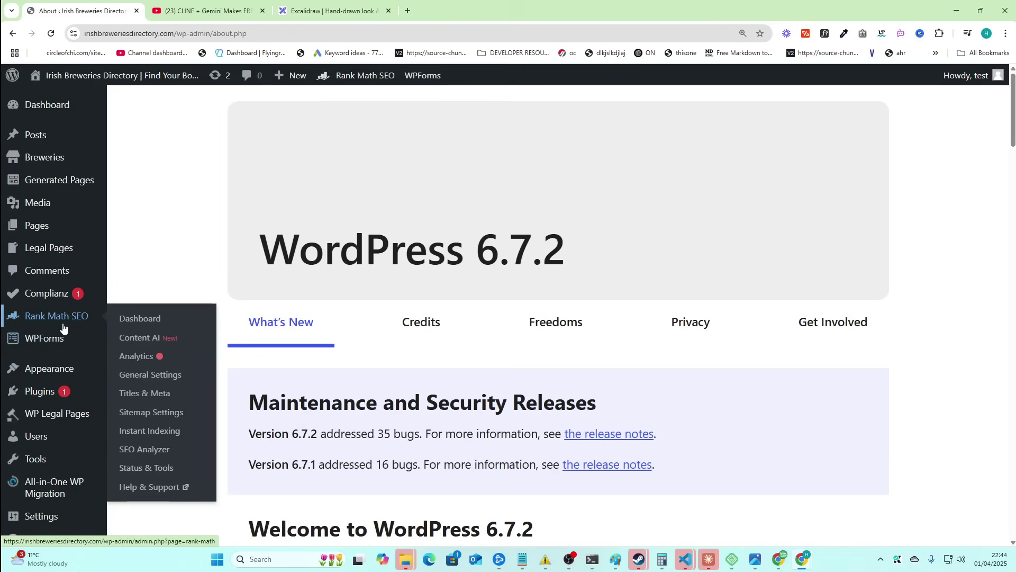
# - Switch to the VS Code window holding the site files
pyautogui.hotkey('alt', 'Tab')
pyautogui.press('Tab')
pyautogui.press('Tab')
pyautogui.click(610, 269)
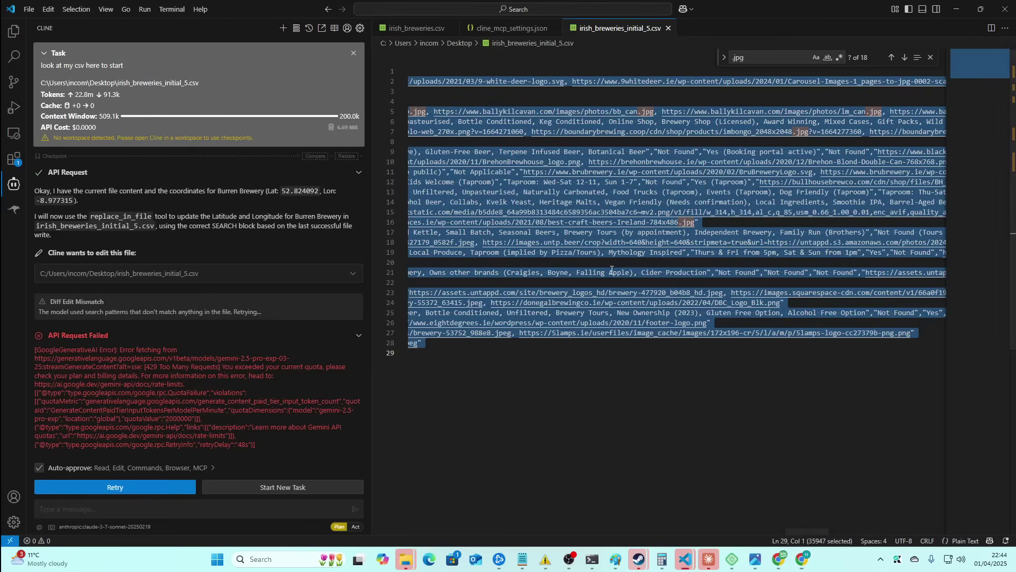
pyautogui.hotkey('alt', 'Tab')
pyautogui.hotkey('alt', 'Tab')
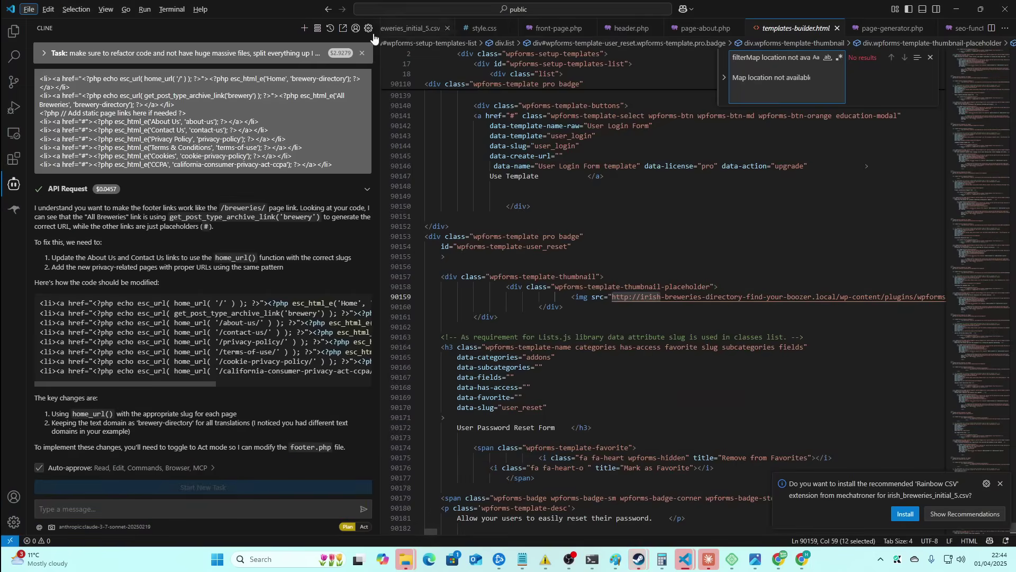
# - In Explorer, collapse brewery-directory-theme and twentytwentyfive, then bring up the Local app
pyautogui.click(8, 35)
pyautogui.scroll(5, 118, 318)
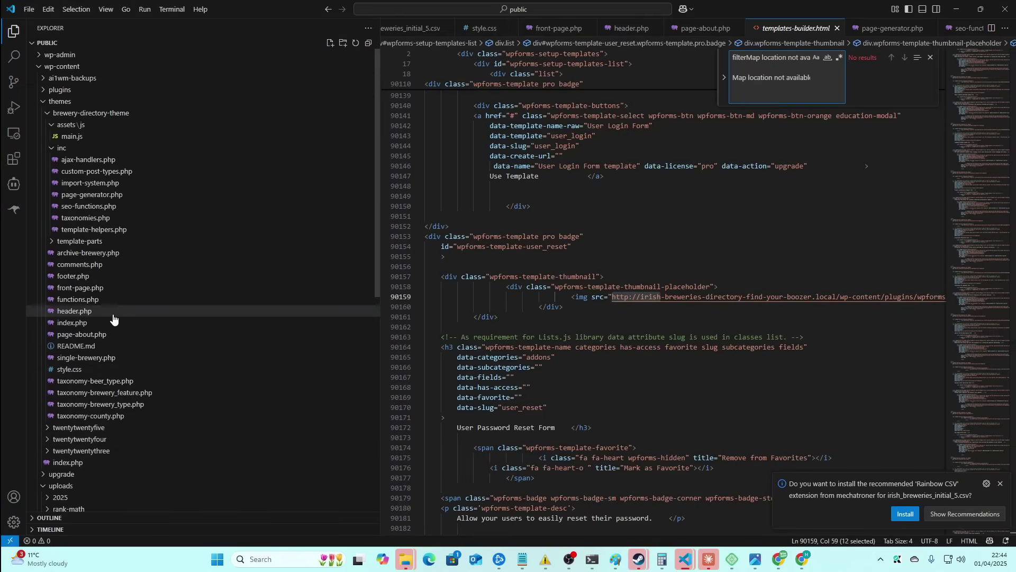
pyautogui.click(49, 113)
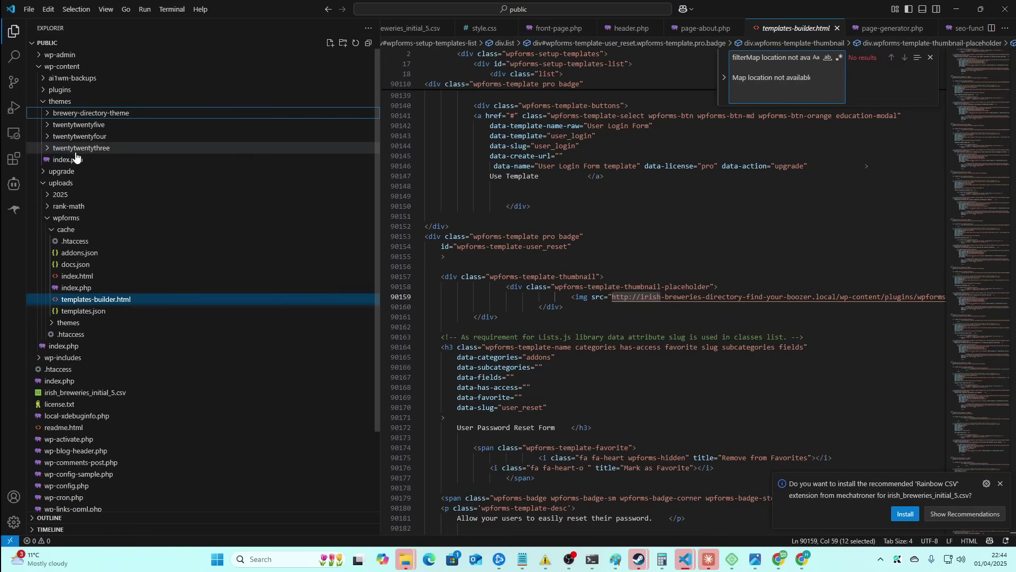
pyautogui.click(85, 126)
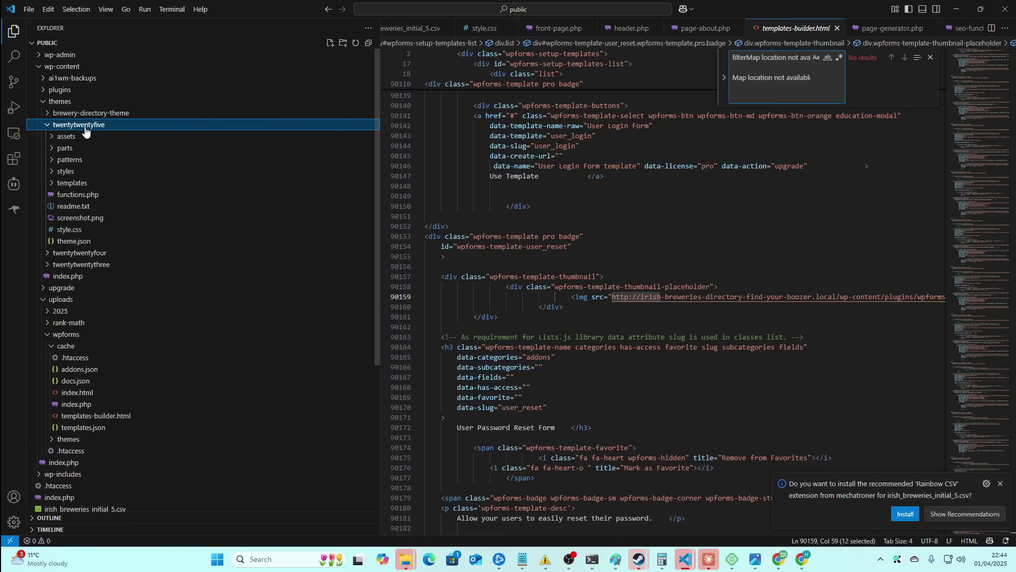
pyautogui.click(85, 127)
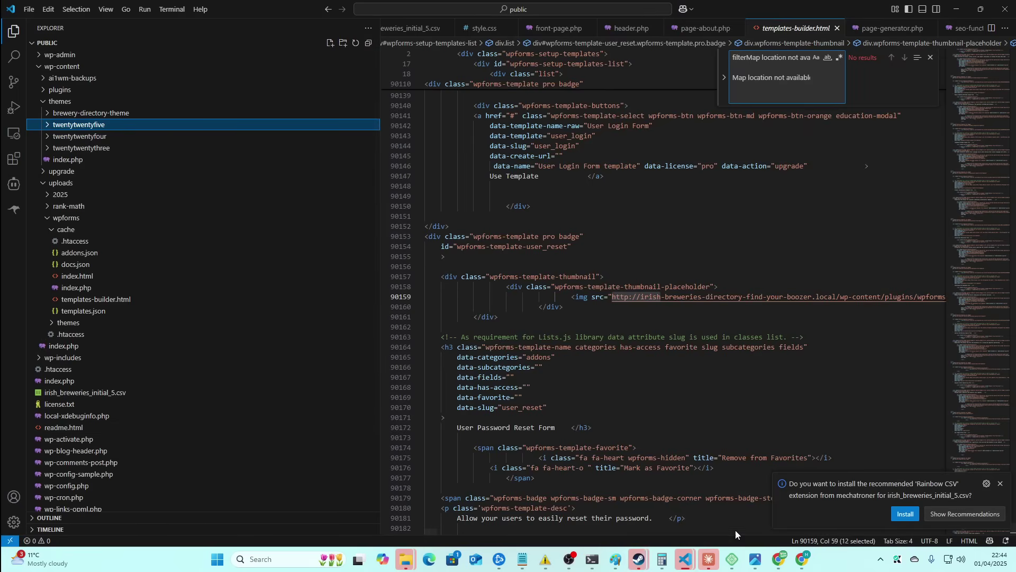
pyautogui.click(727, 560)
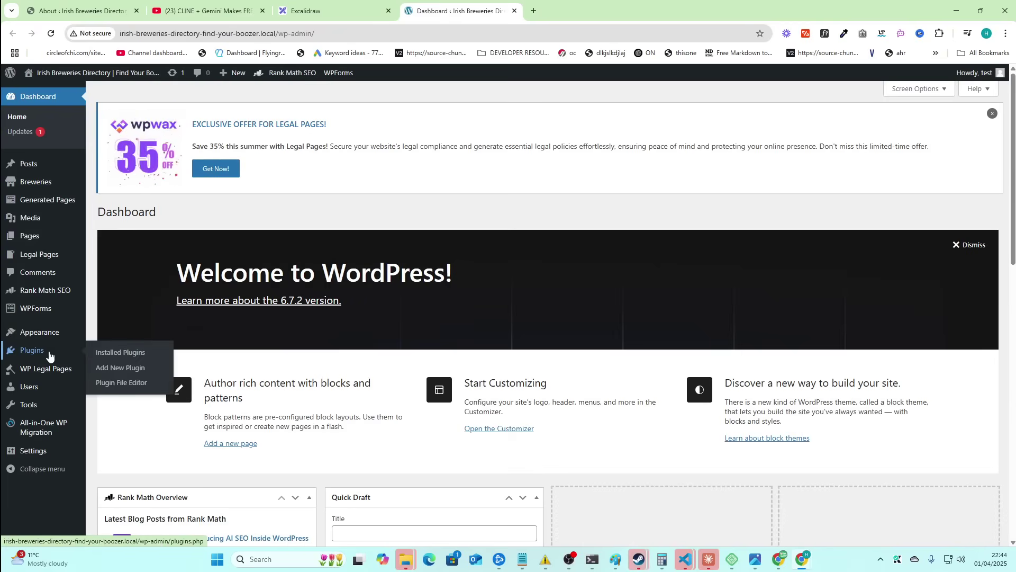
# - Search plugins for 'migrate' and view, then close, the All-in-One WP Migration details
pyautogui.click(108, 368)
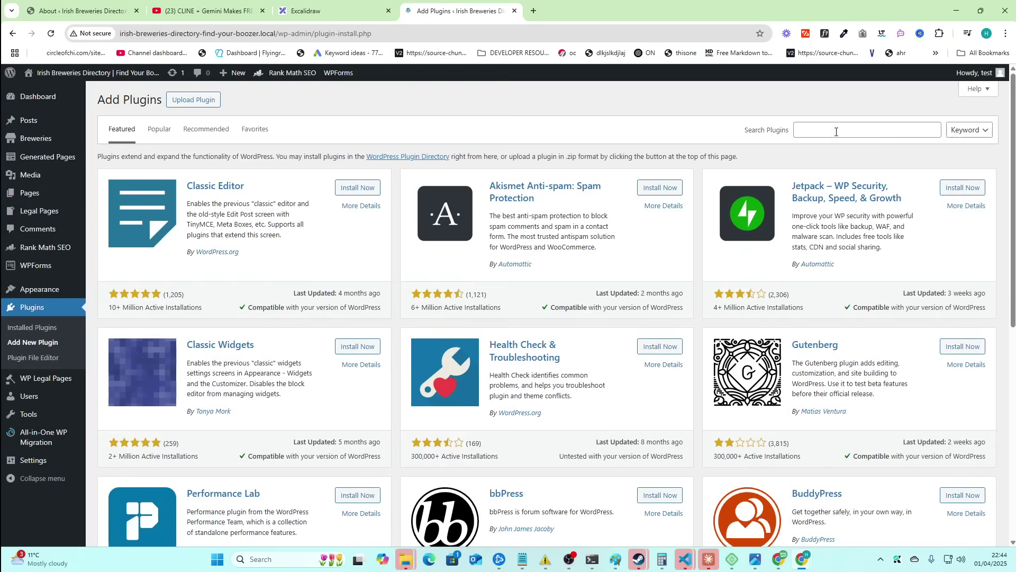
pyautogui.click(838, 130)
pyautogui.write('migrate')
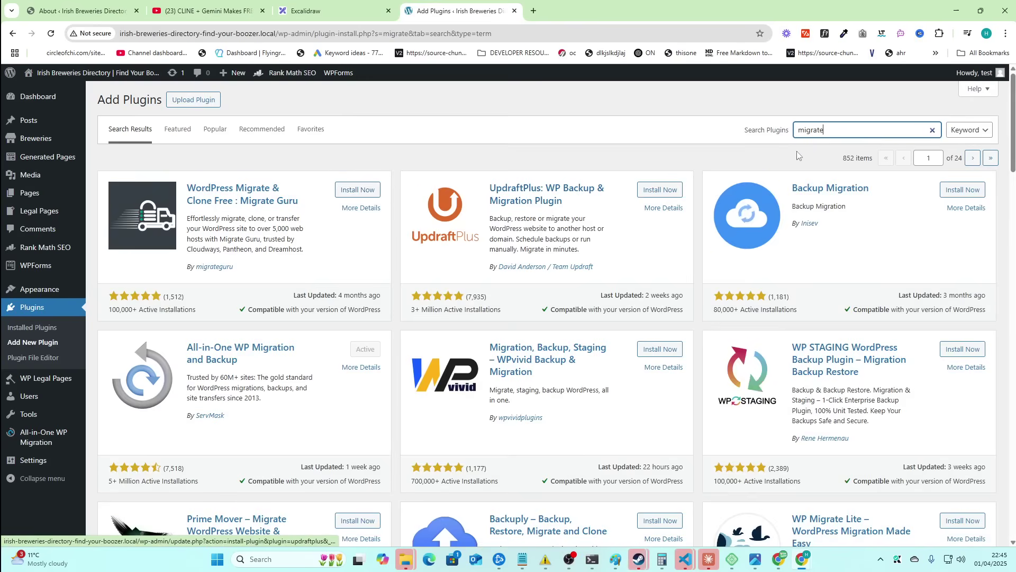
pyautogui.moveTo(174, 354); pyautogui.dragTo(241, 362)
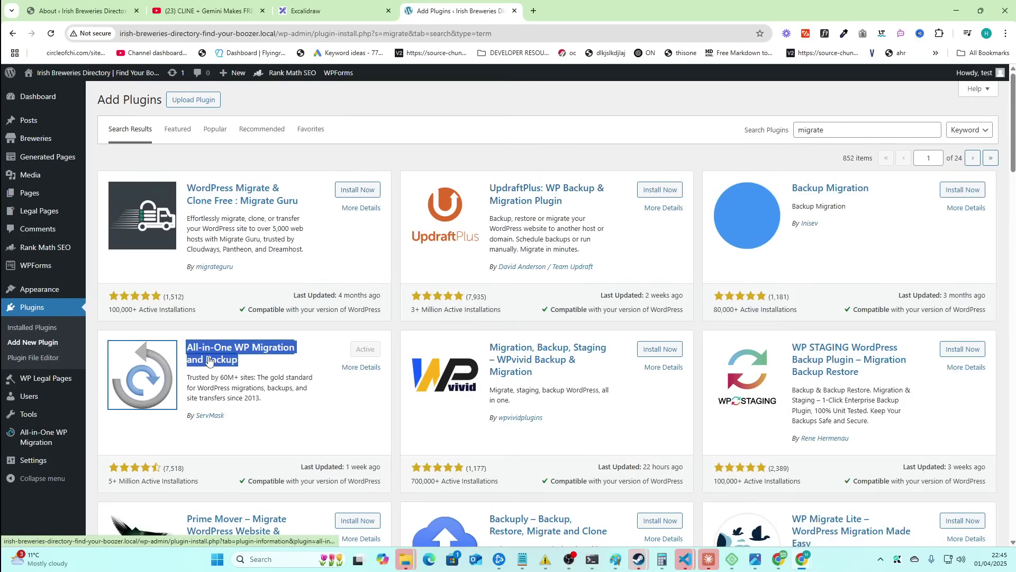
pyautogui.click(147, 351)
pyautogui.click(723, 88)
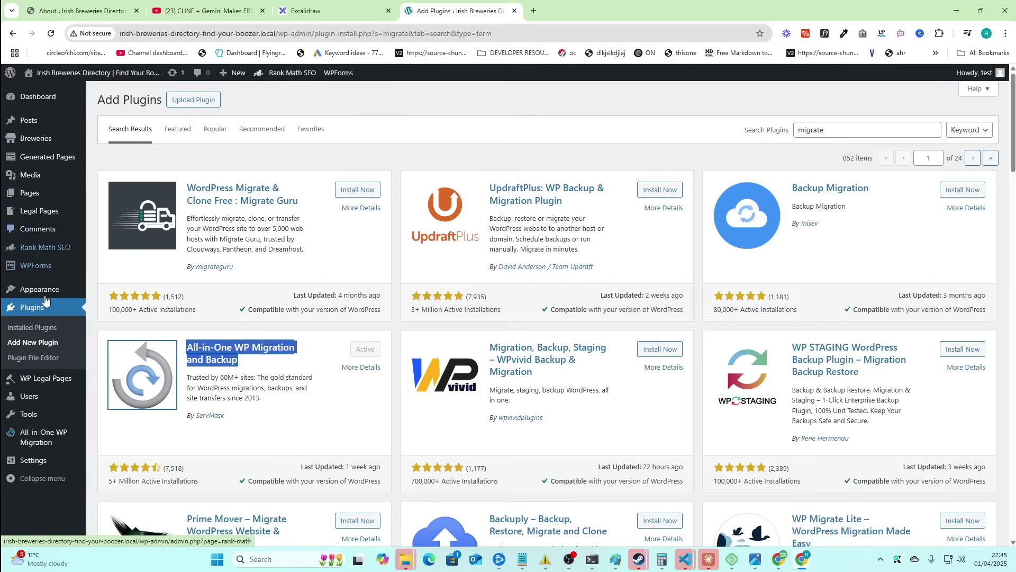
# - Start an All-in-One WP Migration export of the site to File, cancel it, and open a new tab
pyautogui.moveTo(48, 437)
pyautogui.click(107, 435)
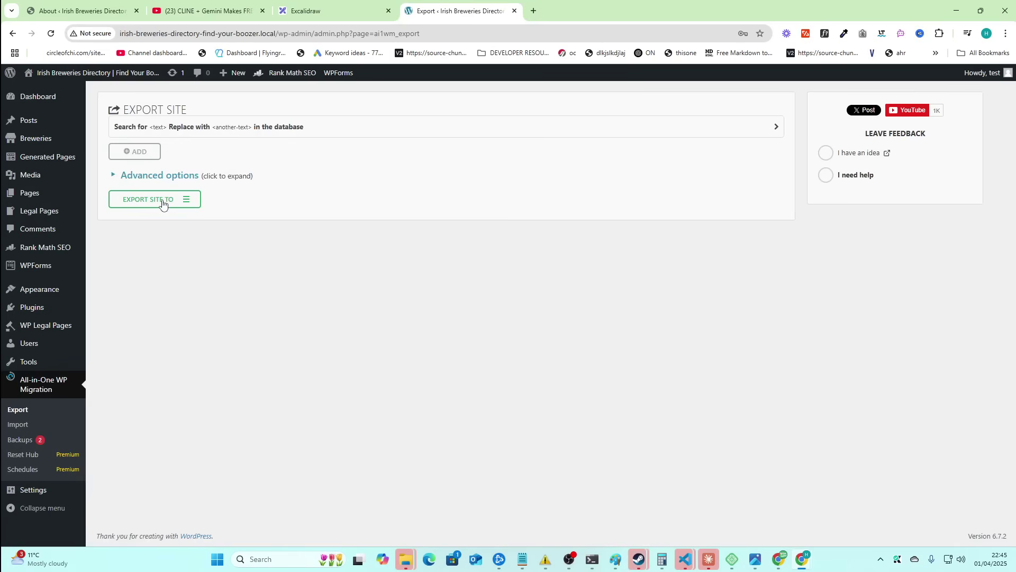
pyautogui.click(162, 204)
pyautogui.click(155, 217)
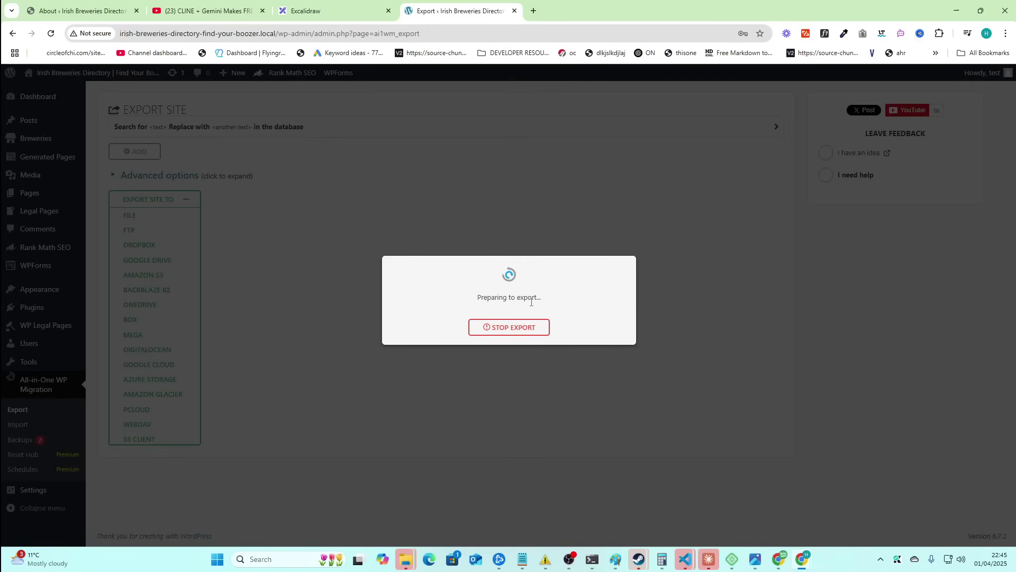
pyautogui.click(525, 327)
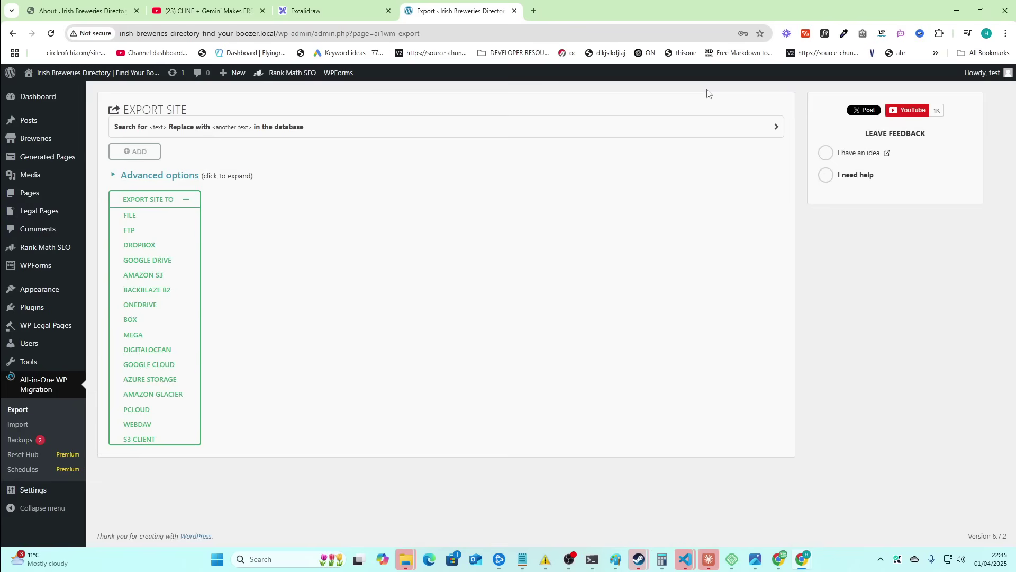
pyautogui.click(533, 11)
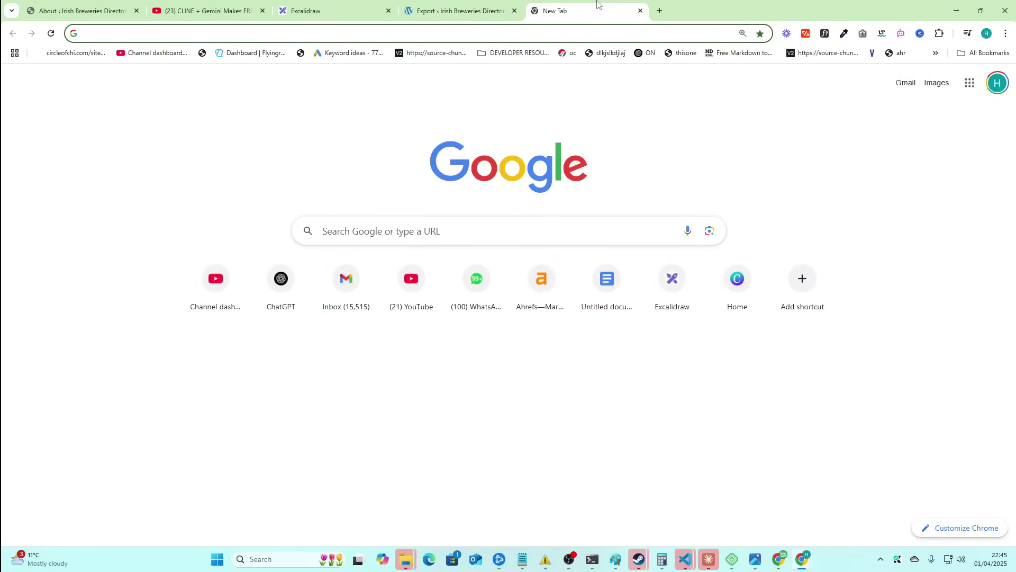
# - Go to hostinger.com and log in to the control panel
pyautogui.write('hostinger')
pyautogui.press('Return')
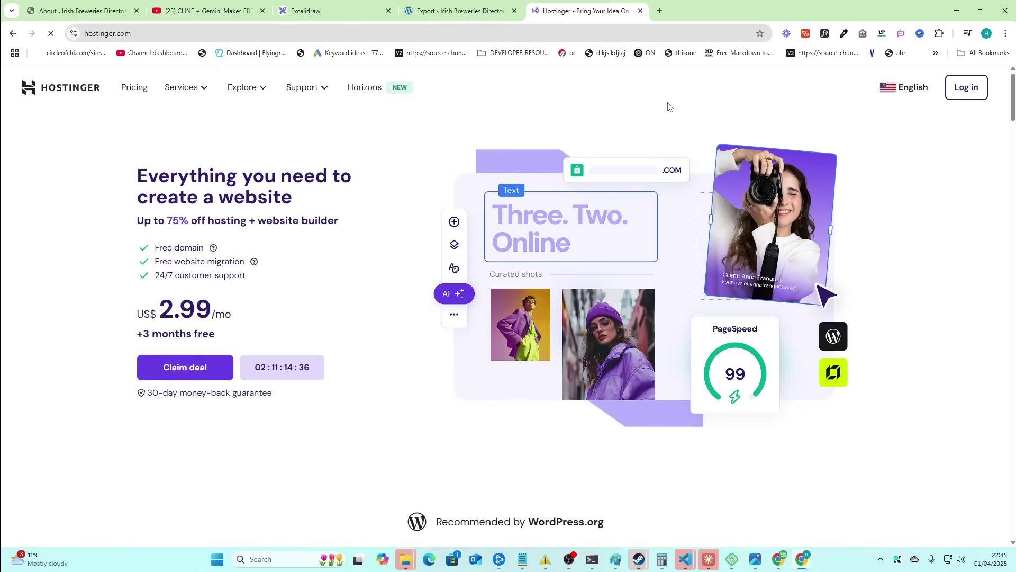
pyautogui.click(967, 83)
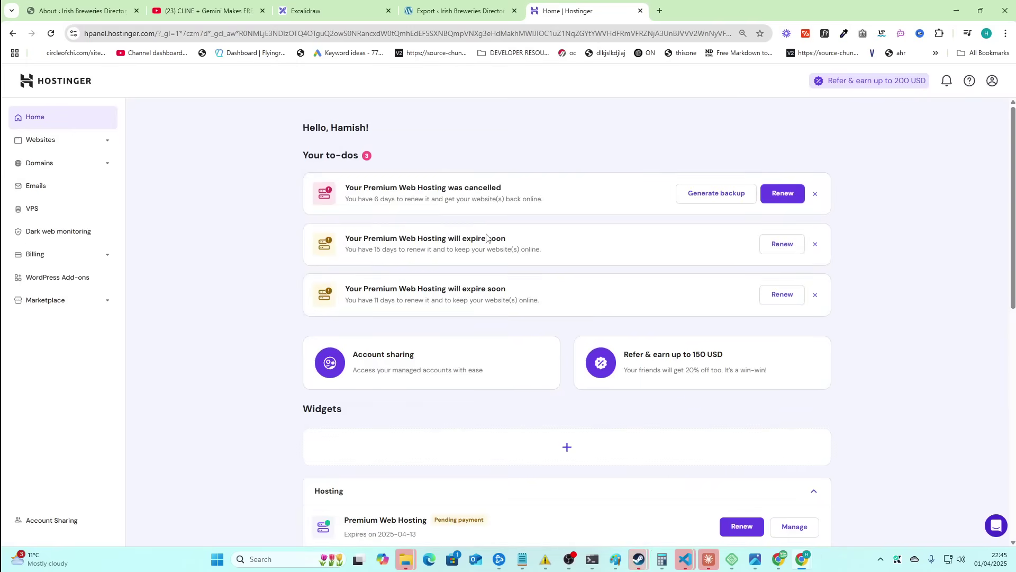
# - Review the Hostinger dashboard's to-do notices and Premium Web Hosting plan
pyautogui.scroll(-2, 477, 324)
pyautogui.scroll(2, 474, 323)
pyautogui.moveTo(177, 155); pyautogui.dragTo(853, 402)
pyautogui.click(853, 401)
pyautogui.moveTo(289, 125); pyautogui.dragTo(810, 386)
pyautogui.click(314, 142)
pyautogui.click(683, 236)
pyautogui.scroll(-4, 437, 313)
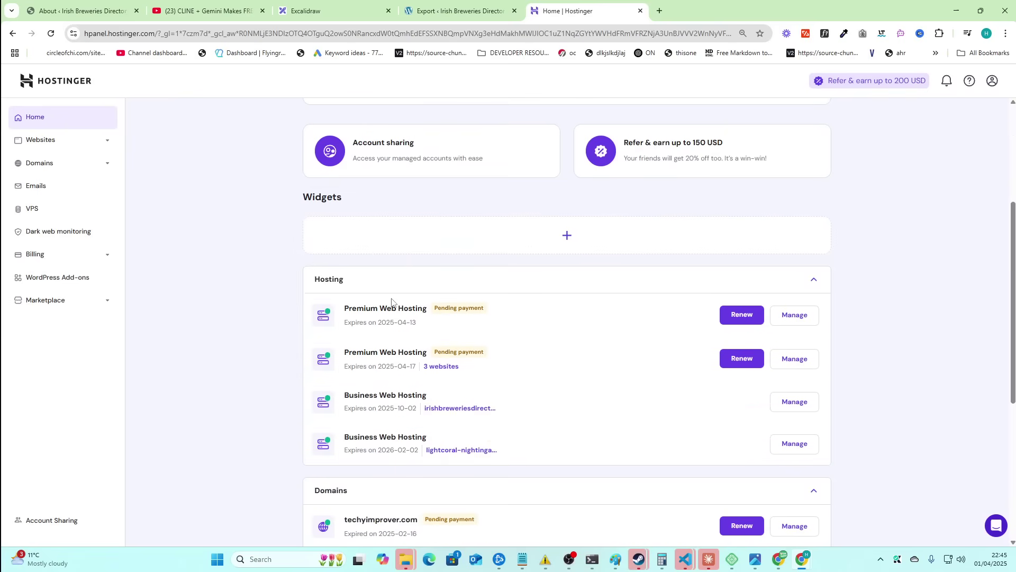
pyautogui.moveTo(344, 312); pyautogui.dragTo(429, 321)
pyautogui.click(267, 286)
pyautogui.scroll(-5, 267, 286)
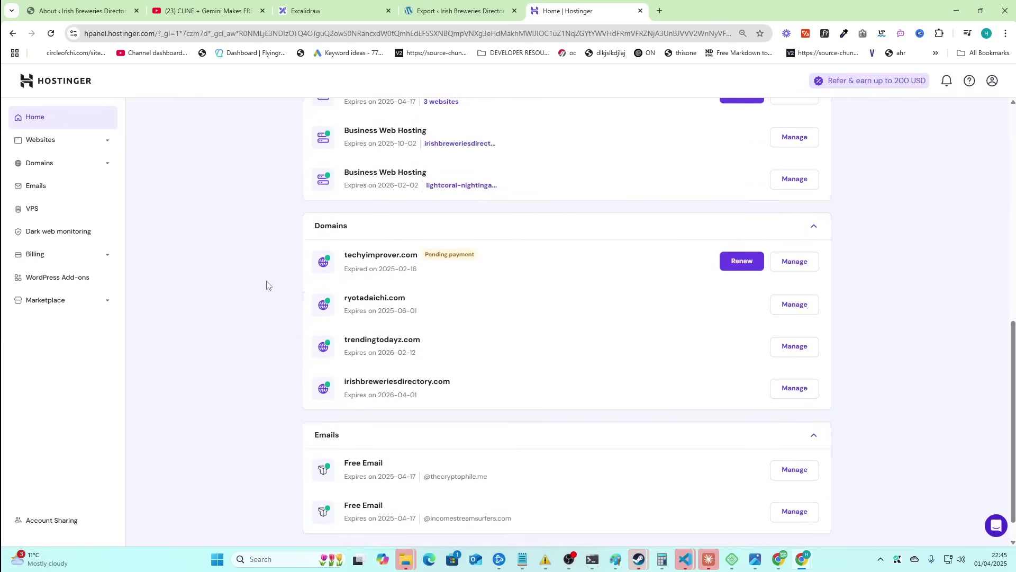
# - Open the Websites list and inspect the Business Web Hosting entry for irishbreweriesdirectory.com
pyautogui.click(441, 101)
pyautogui.moveTo(432, 243); pyautogui.dragTo(457, 231)
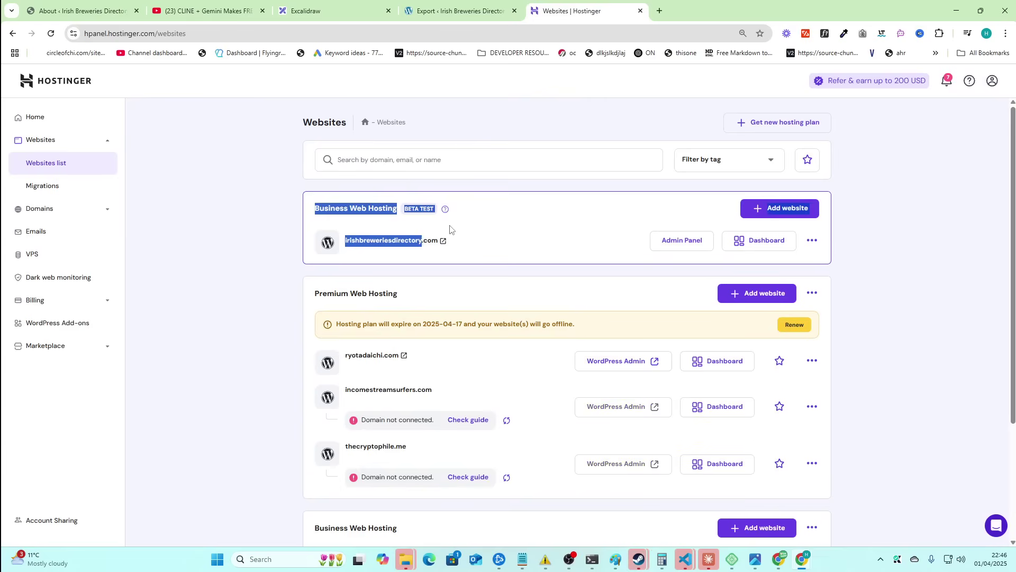
pyautogui.moveTo(290, 207); pyautogui.dragTo(454, 219)
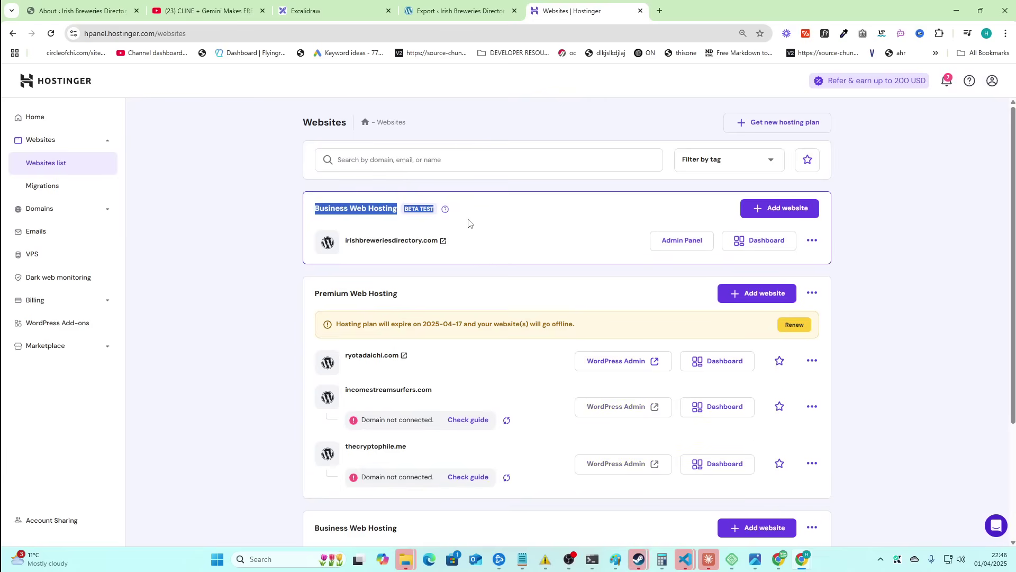
pyautogui.scroll(-3, 672, 364)
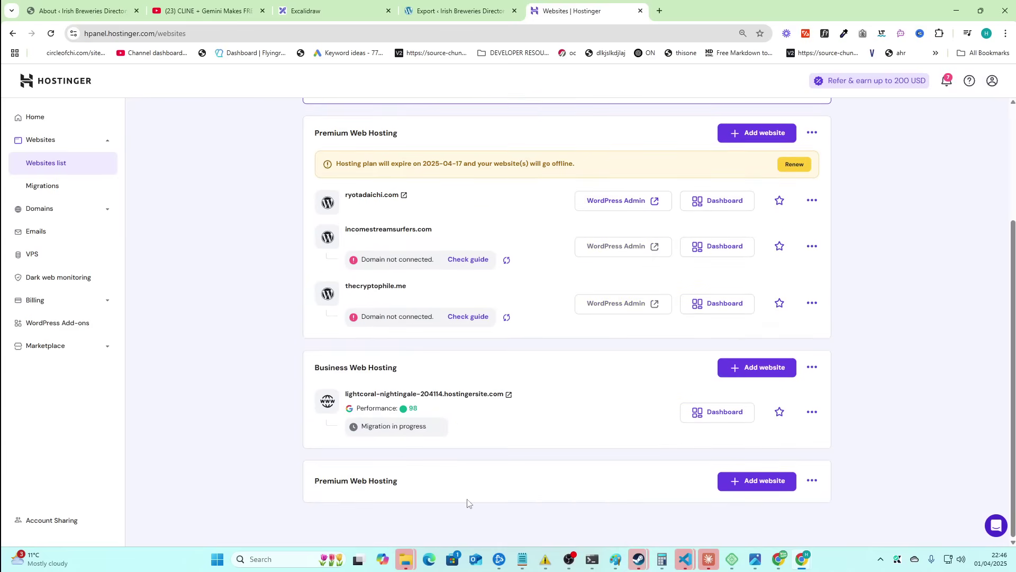
pyautogui.scroll(3, 536, 497)
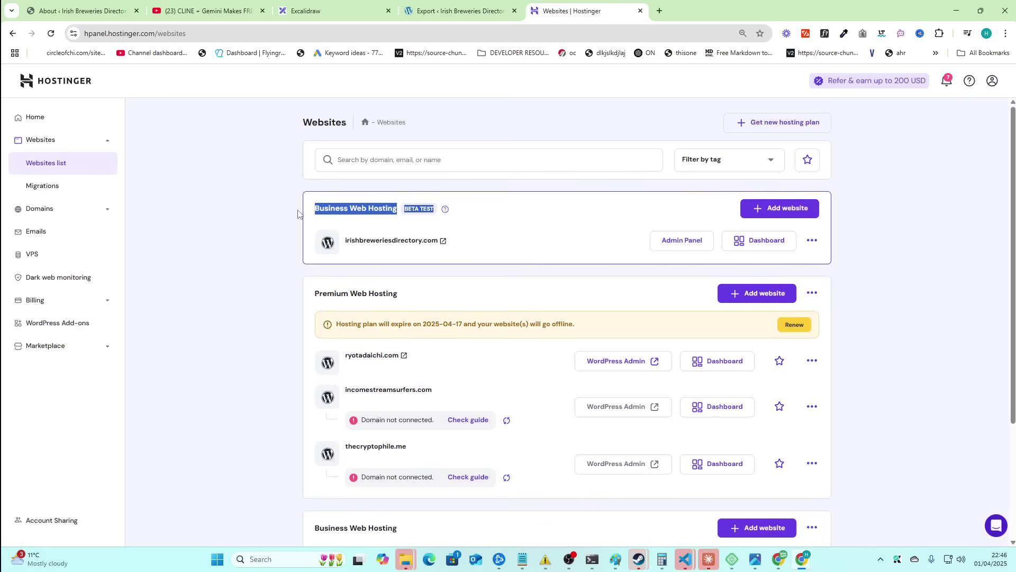
pyautogui.click(413, 207)
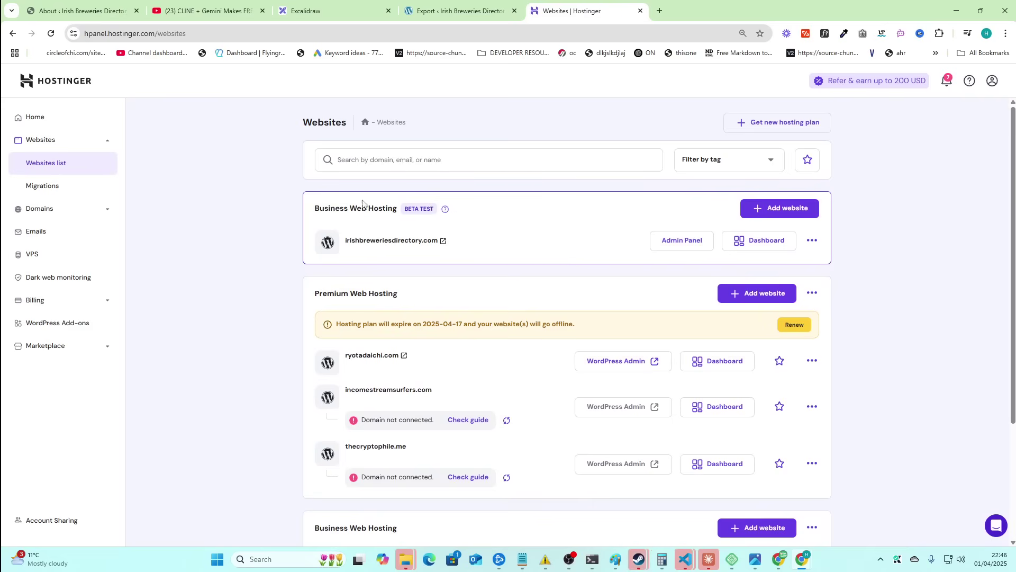
pyautogui.moveTo(302, 208); pyautogui.dragTo(472, 252)
pyautogui.click(471, 253)
pyautogui.moveTo(299, 239); pyautogui.dragTo(475, 265)
pyautogui.click(499, 265)
pyautogui.moveTo(349, 246); pyautogui.dragTo(487, 243)
pyautogui.click(481, 247)
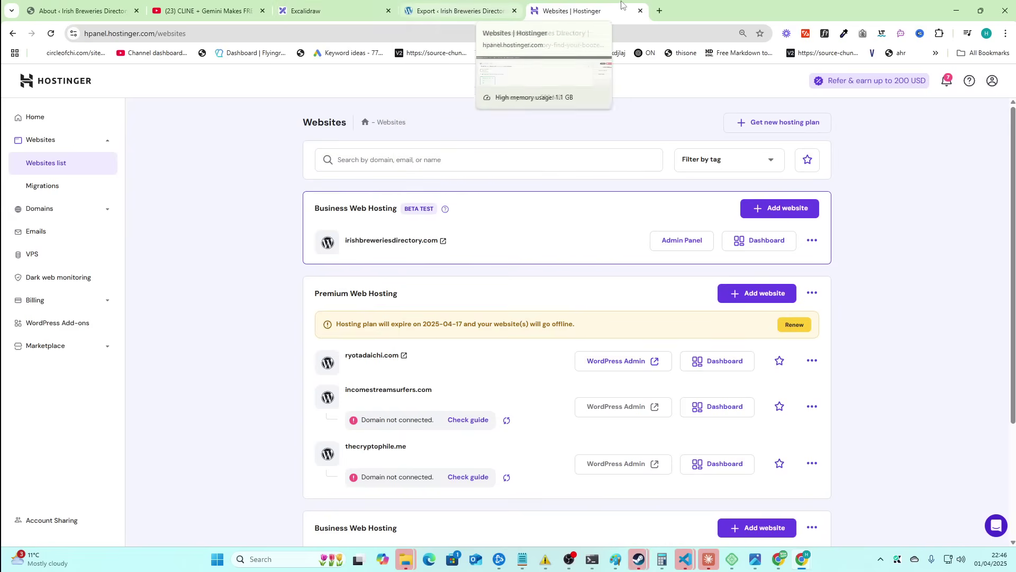
# - In a new tab, enter the irishbreweriesdirectory.com address from the suggestion
pyautogui.click(659, 10)
pyautogui.write('irish')
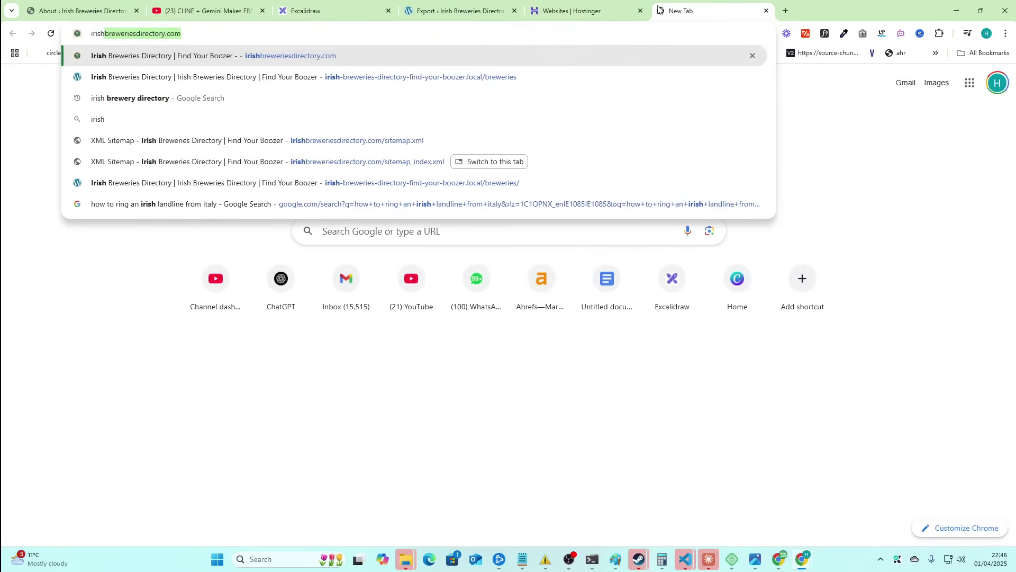
pyautogui.press('Right')
# - Load the live irishbreweriesdirectory.com/wp-admin dashboard
pyautogui.write('/wp-admin')
pyautogui.press('Return')
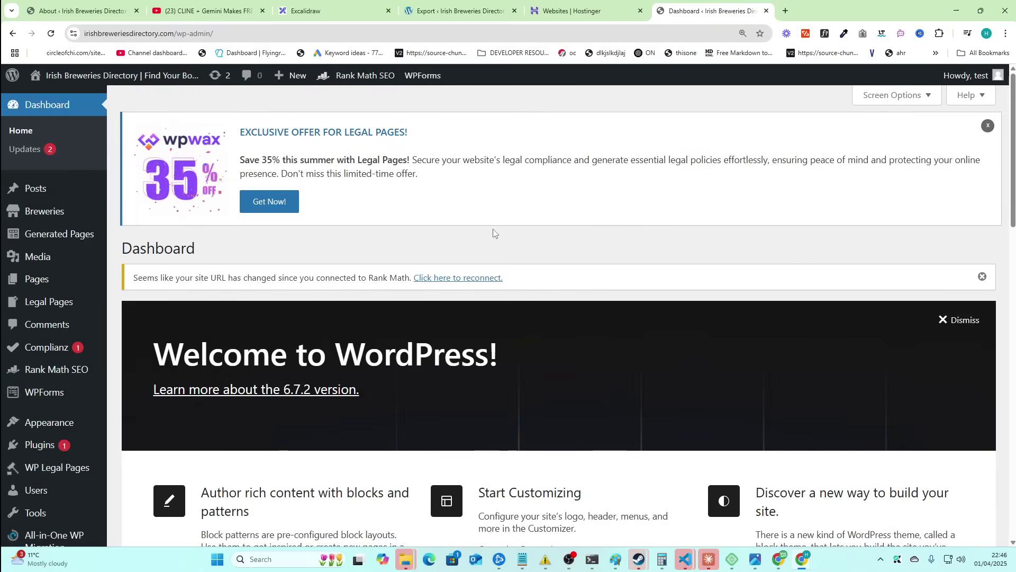
pyautogui.scroll(-3, 426, 233)
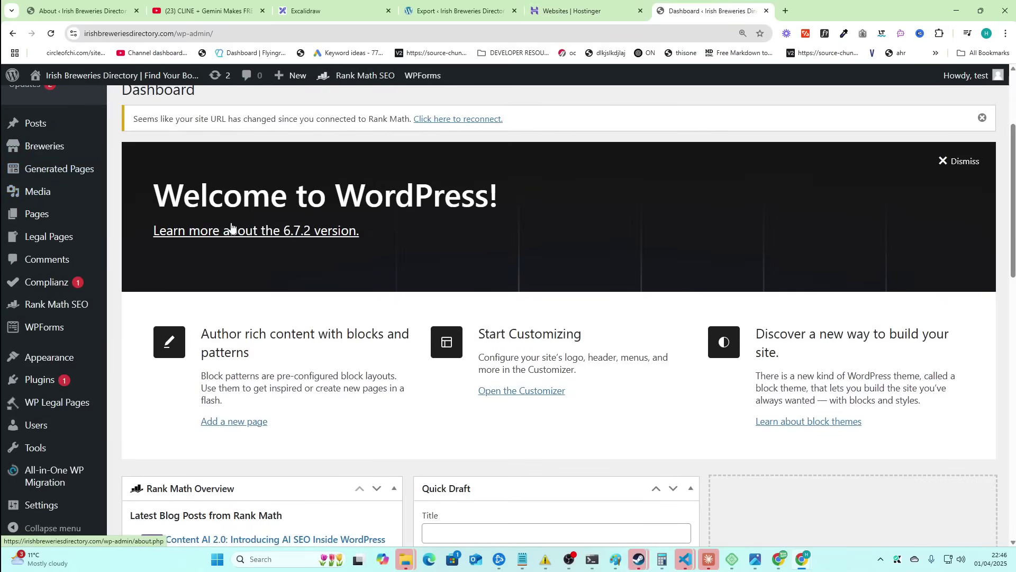
pyautogui.click(598, 8)
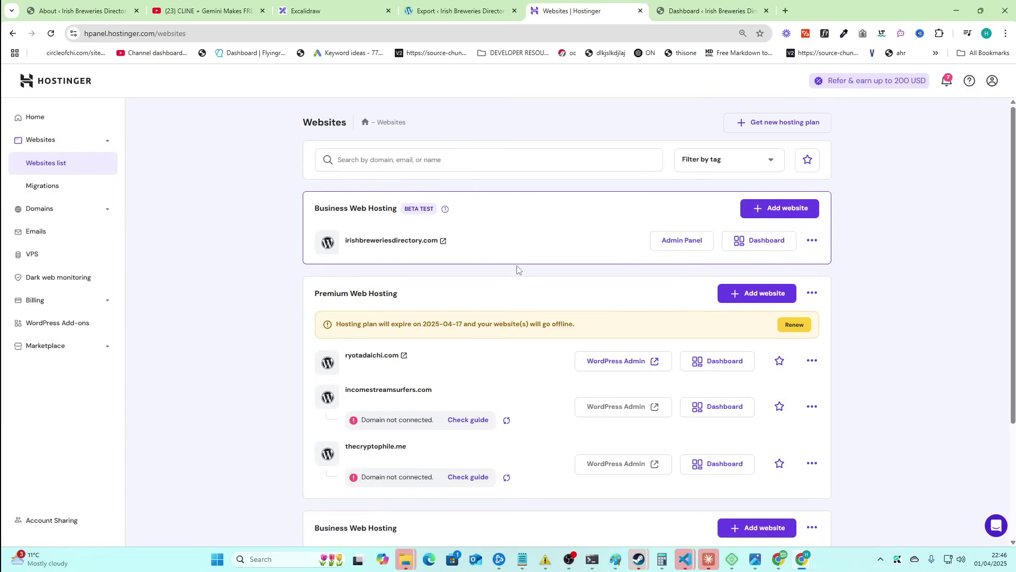
pyautogui.click(681, 241)
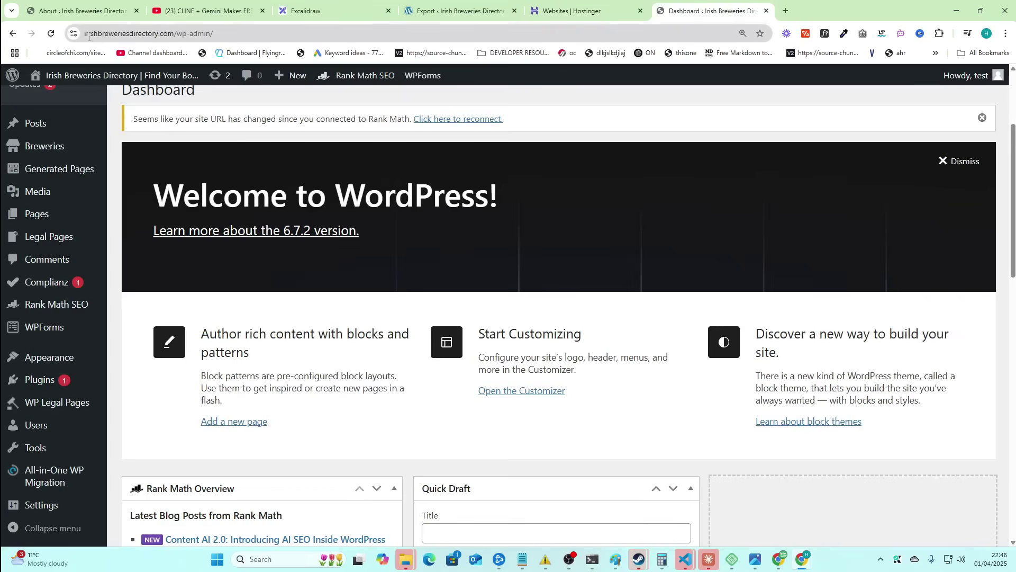
pyautogui.doubleClick(137, 34)
pyautogui.press('End')
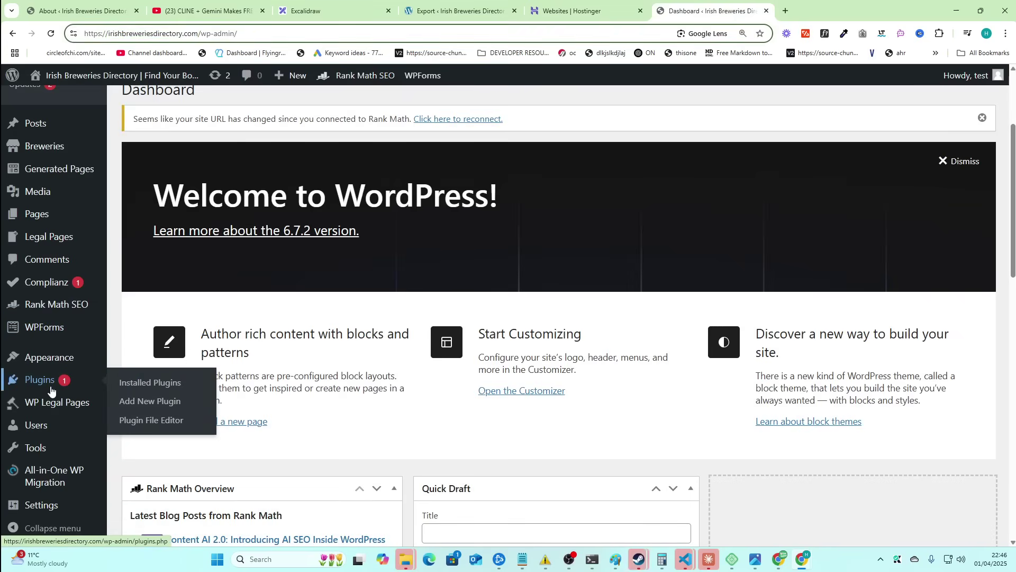
# - Search Add New Plugins for 'migration'
pyautogui.moveTo(109, 380)
pyautogui.click(134, 400)
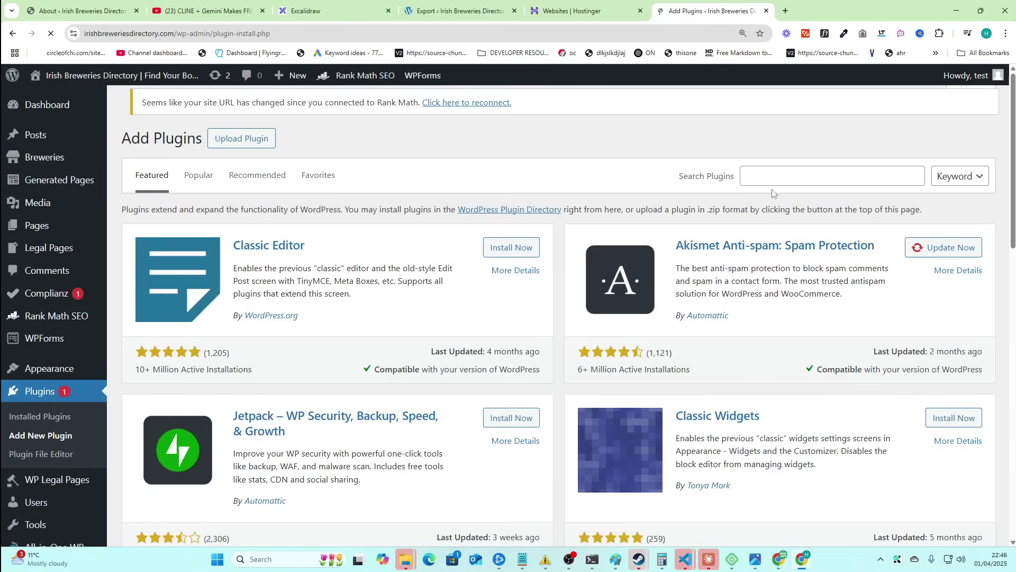
pyautogui.click(796, 186)
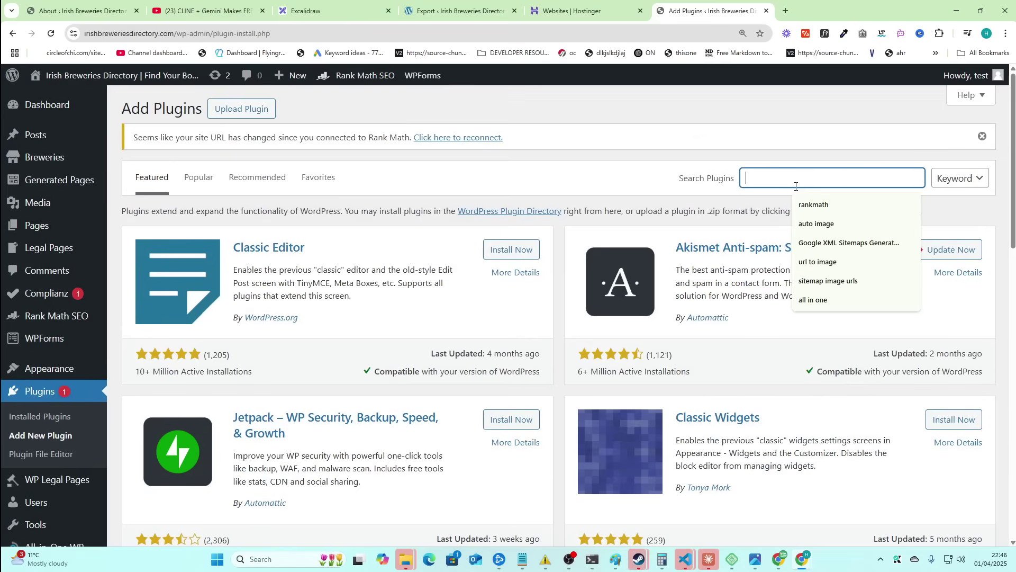
pyautogui.write('migration')
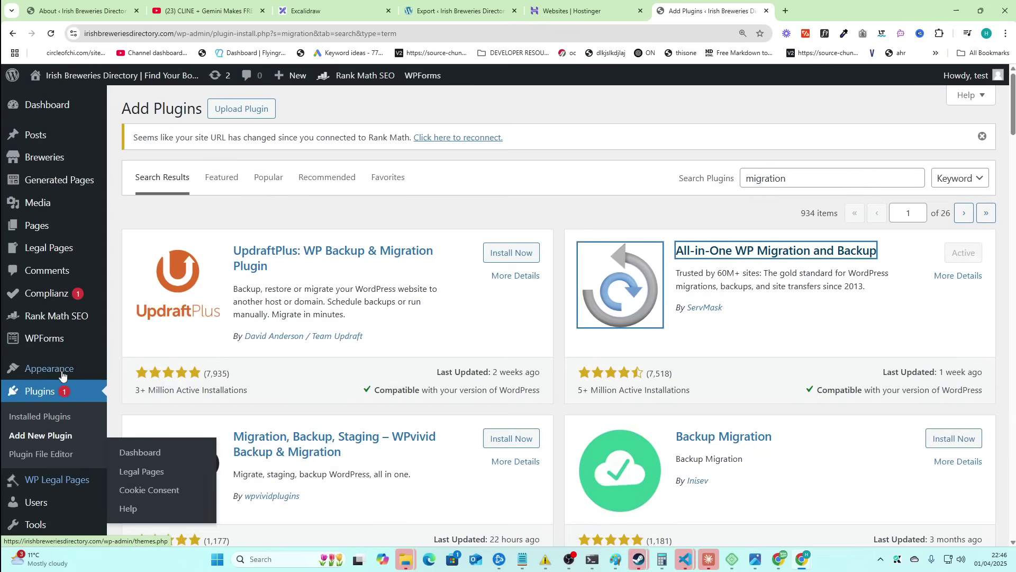
# - Open All-in-One WP Migration's Import page and choose importing the backup from File
pyautogui.scroll(-2, 62, 370)
pyautogui.moveTo(59, 478)
pyautogui.click(132, 452)
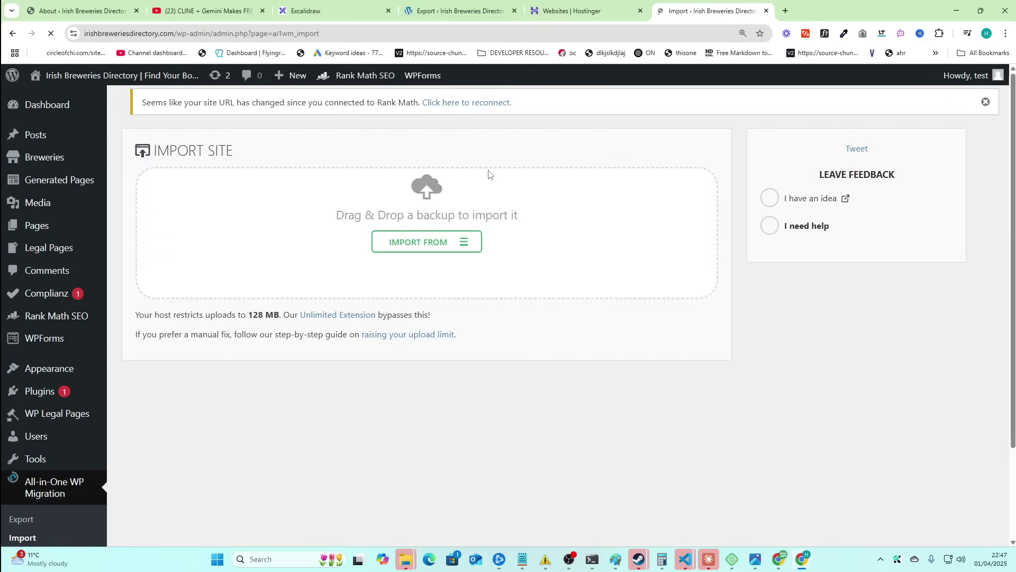
pyautogui.click(437, 241)
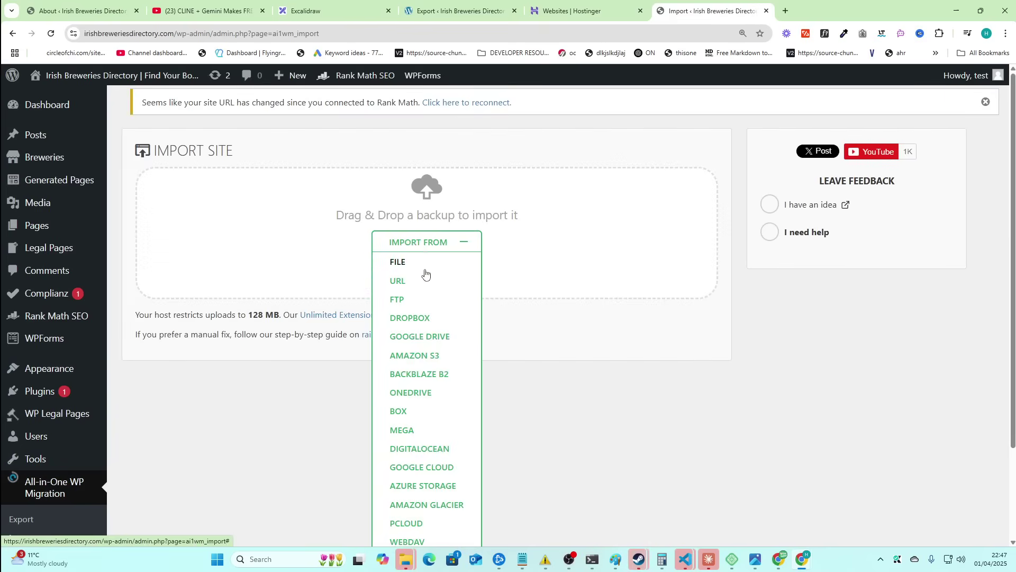
pyautogui.click(425, 270)
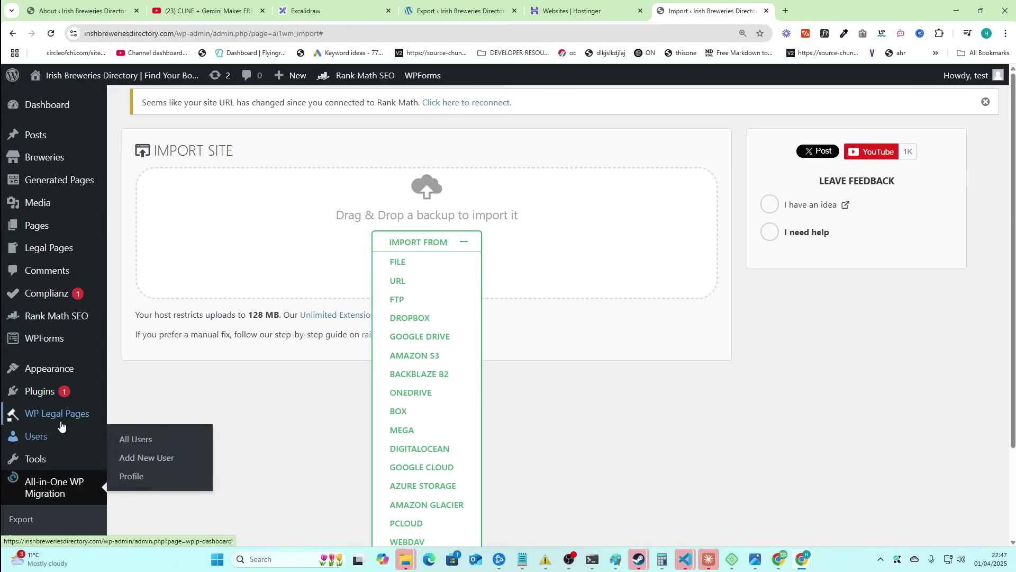
pyautogui.scroll(-2, 62, 400)
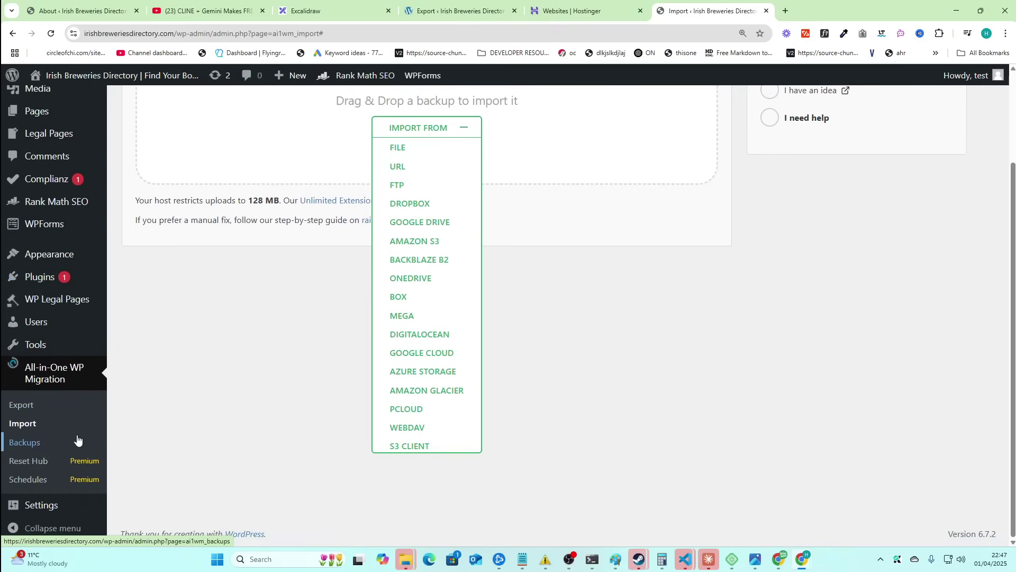
pyautogui.click(46, 507)
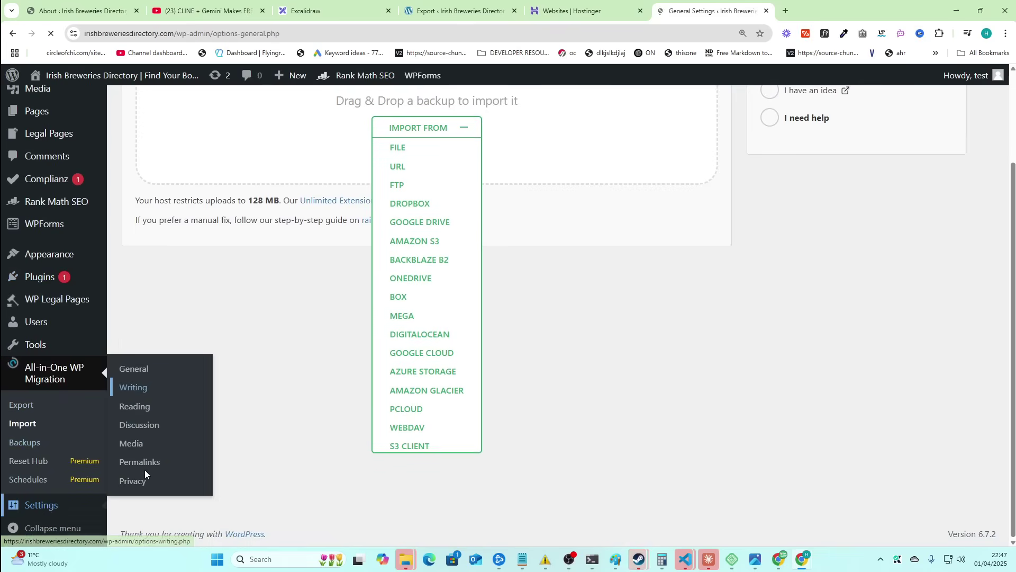
pyautogui.scroll(-3, 110, 489)
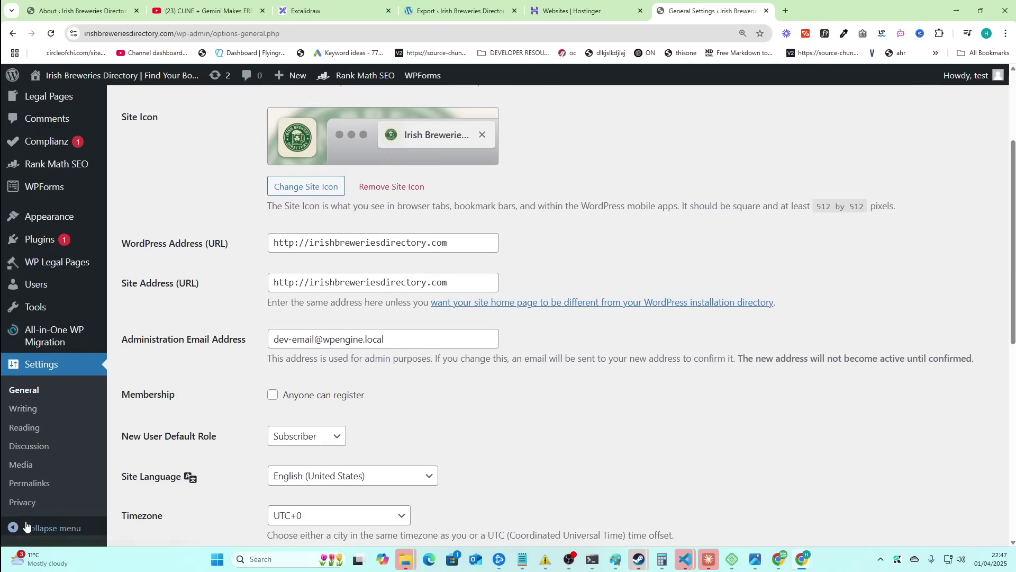
pyautogui.click(29, 483)
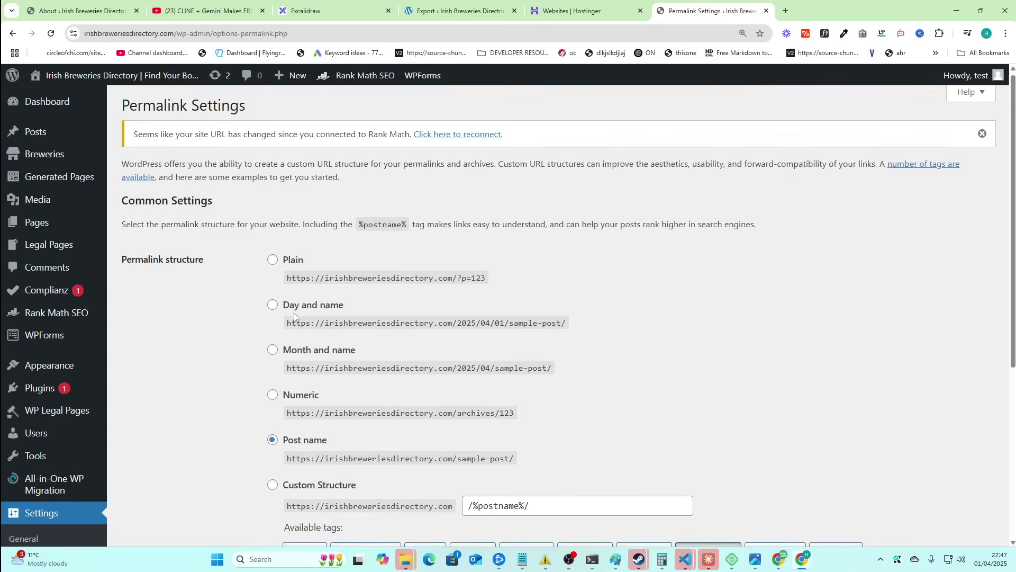
pyautogui.scroll(-3, 301, 287)
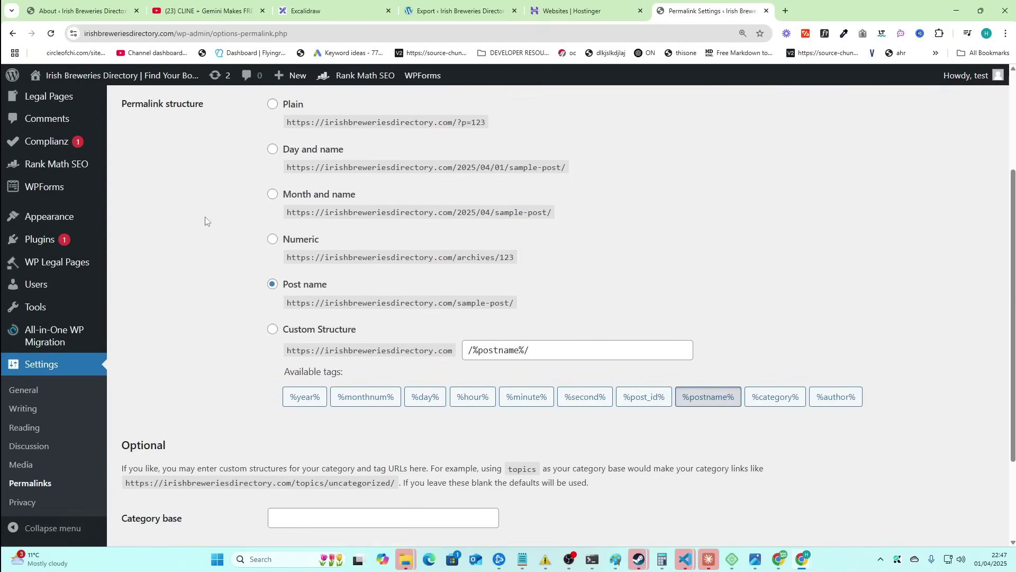
pyautogui.scroll(3, 332, 320)
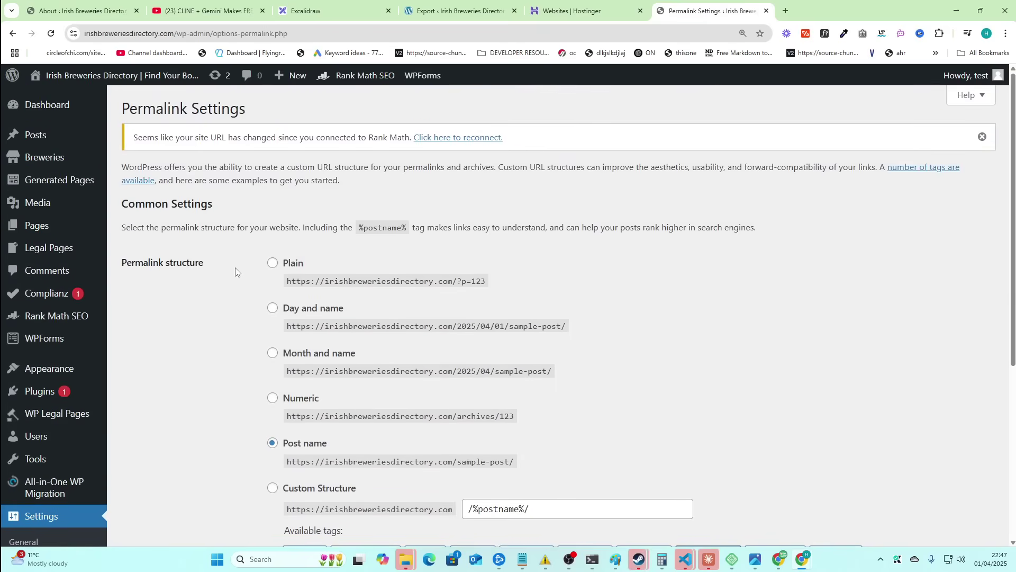
pyautogui.hotkey('alt', 'Tab')
pyautogui.hotkey('alt', 'Tab')
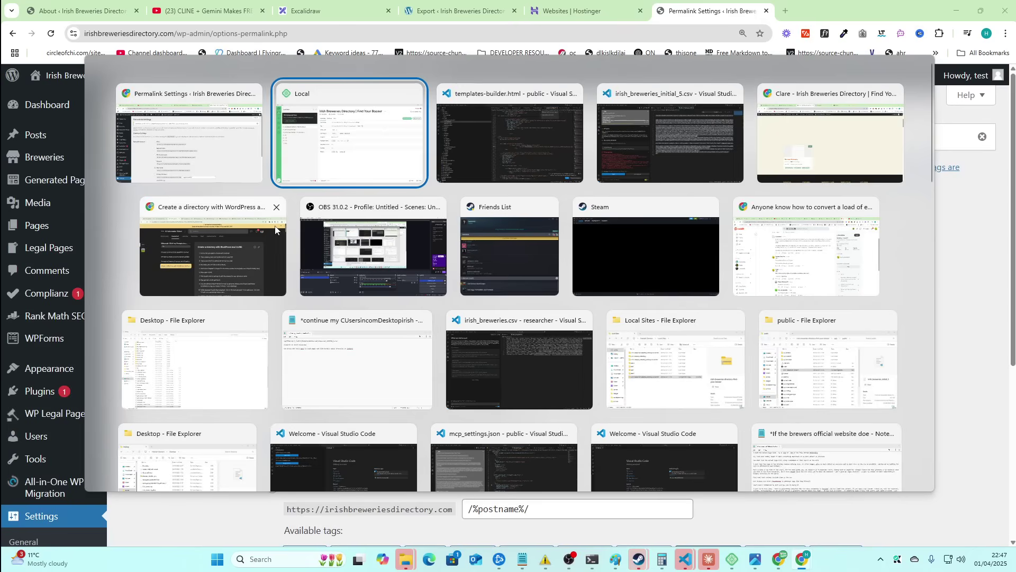
pyautogui.hotkey('alt', 'Tab')
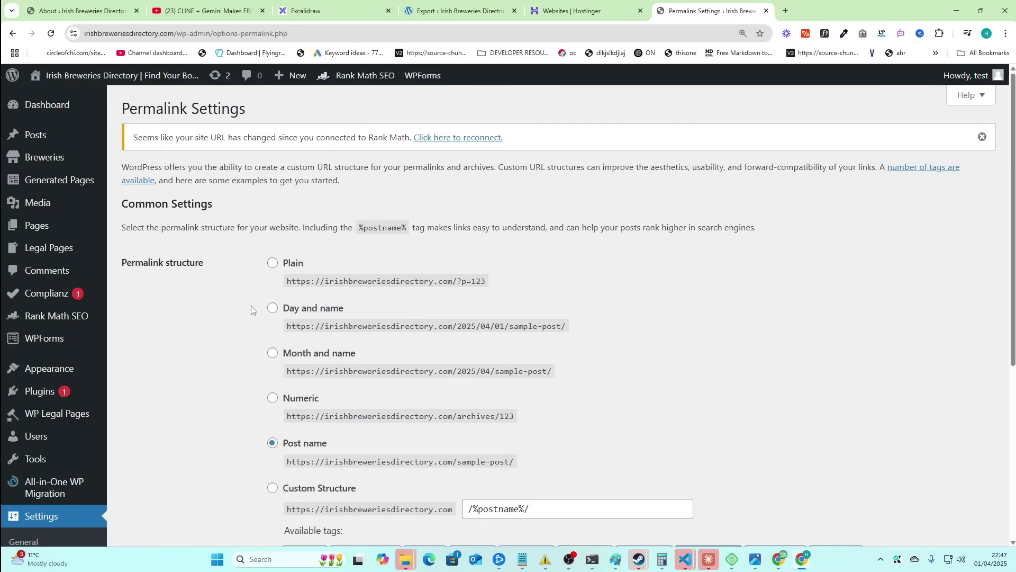
pyautogui.moveTo(268, 228); pyautogui.dragTo(651, 287)
pyautogui.click(635, 284)
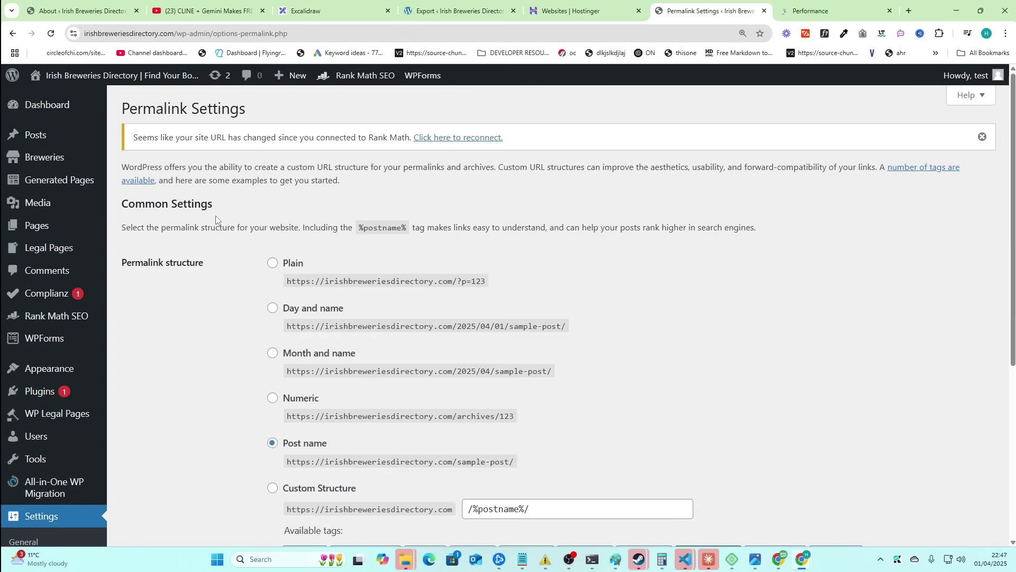
pyautogui.moveTo(66, 419)
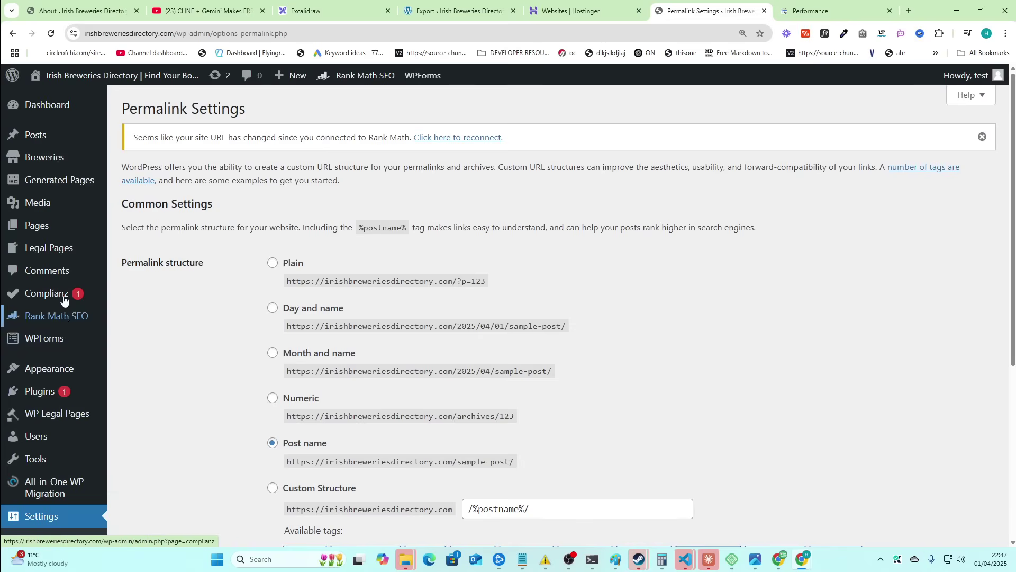
pyautogui.moveTo(63, 294)
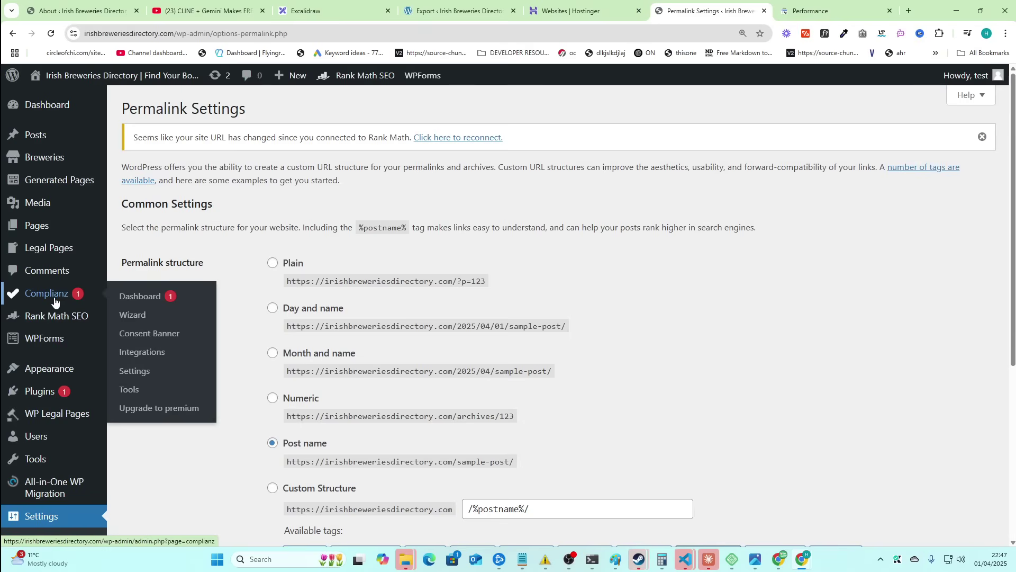
pyautogui.moveTo(59, 344)
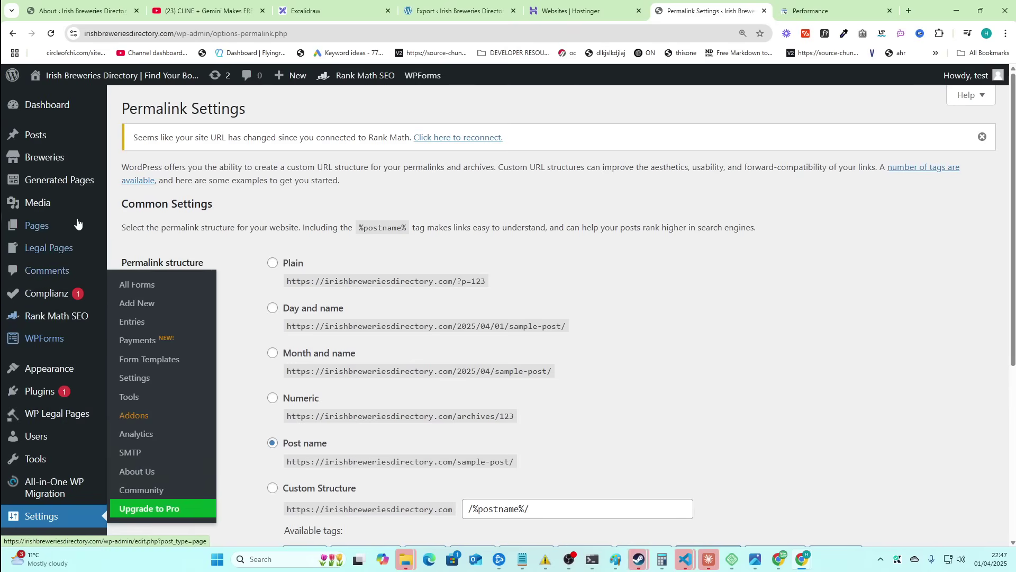
pyautogui.moveTo(39, 228)
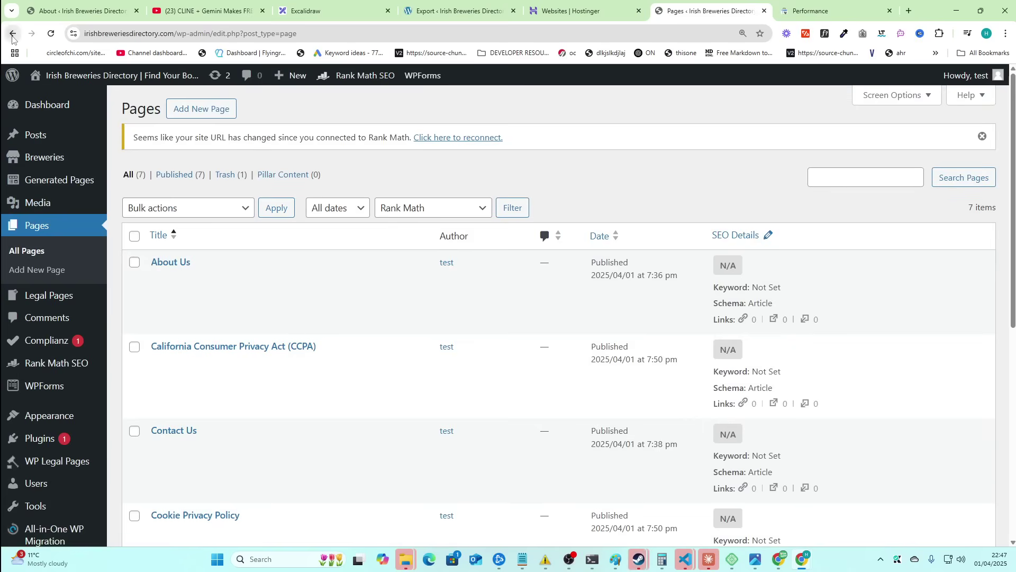
pyautogui.click(13, 33)
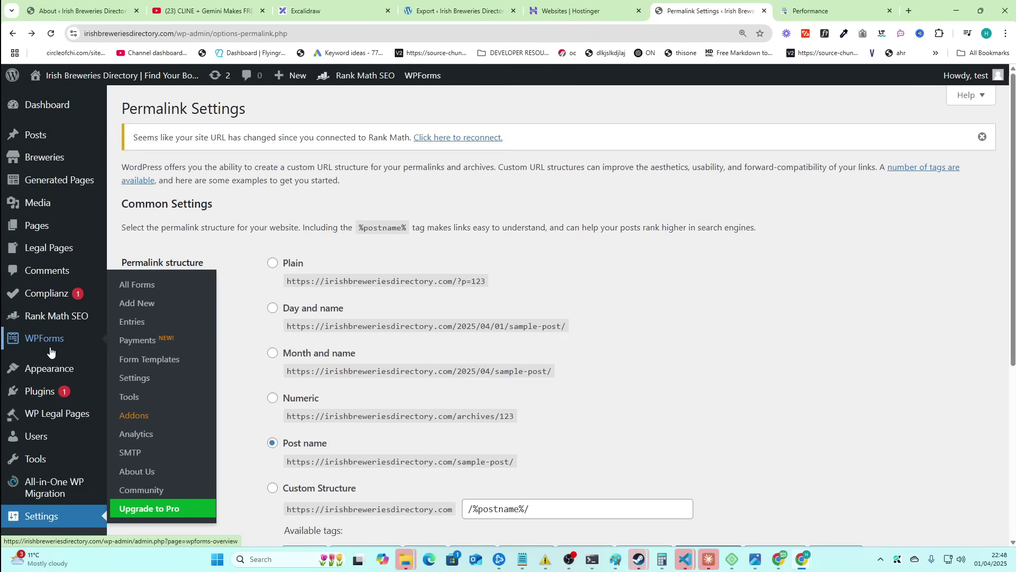
# - In Hostinger Emails, set up the free email plan for irishbreweriesdirectory.com and confirm the domain
pyautogui.hotkey('ctrl', 'shift', 'Tab')
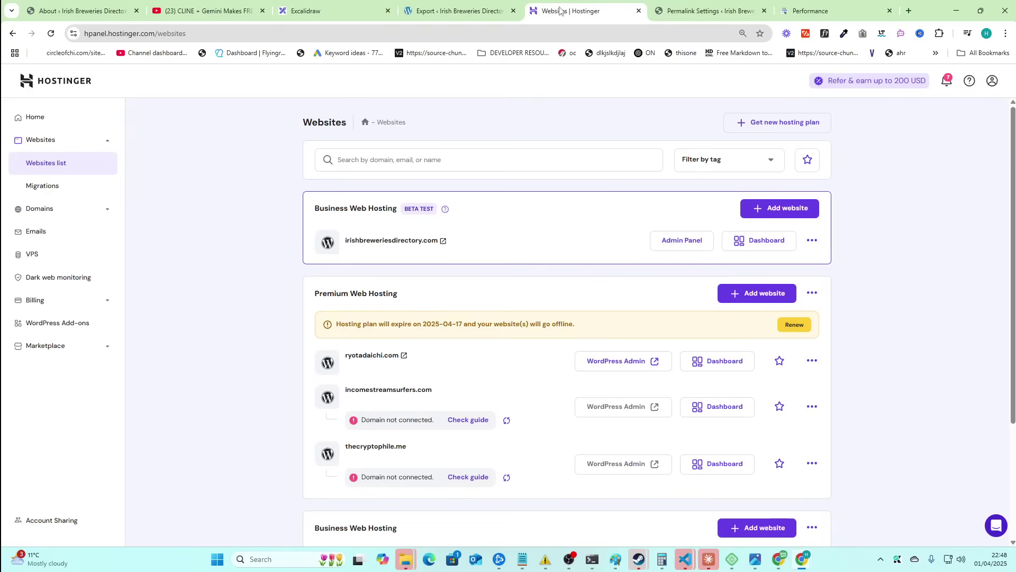
pyautogui.click(53, 233)
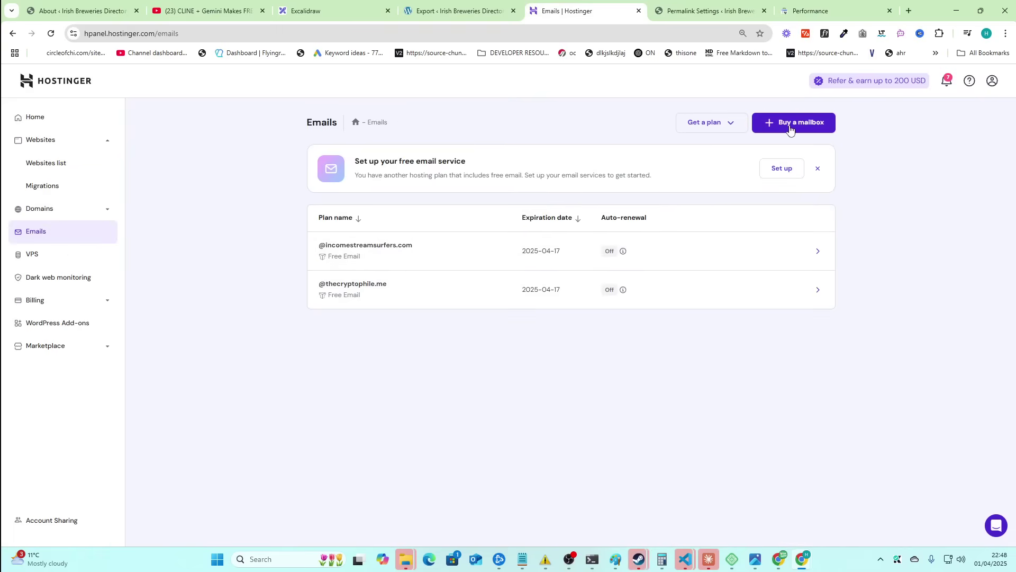
pyautogui.click(719, 123)
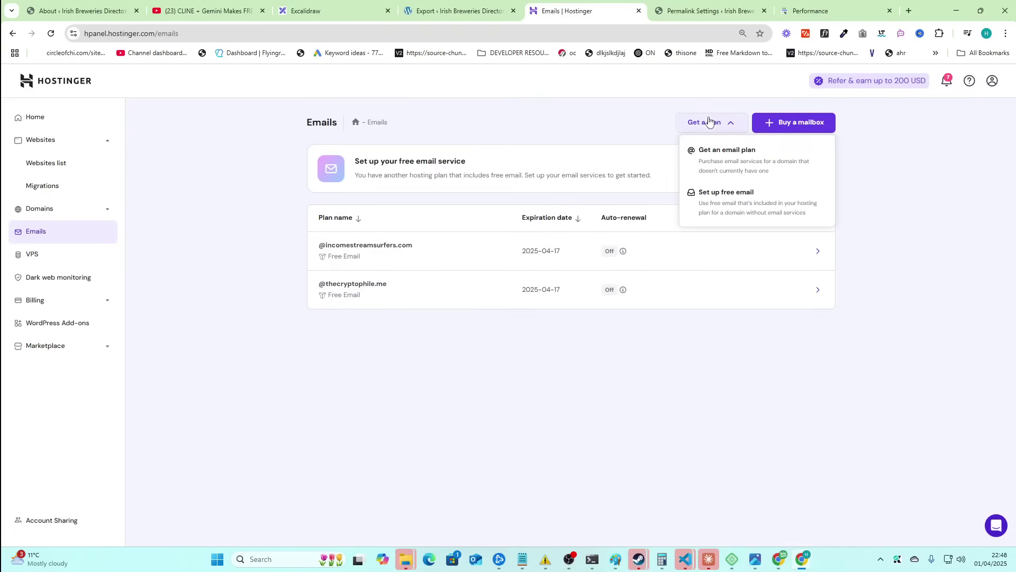
pyautogui.click(743, 205)
pyautogui.click(487, 329)
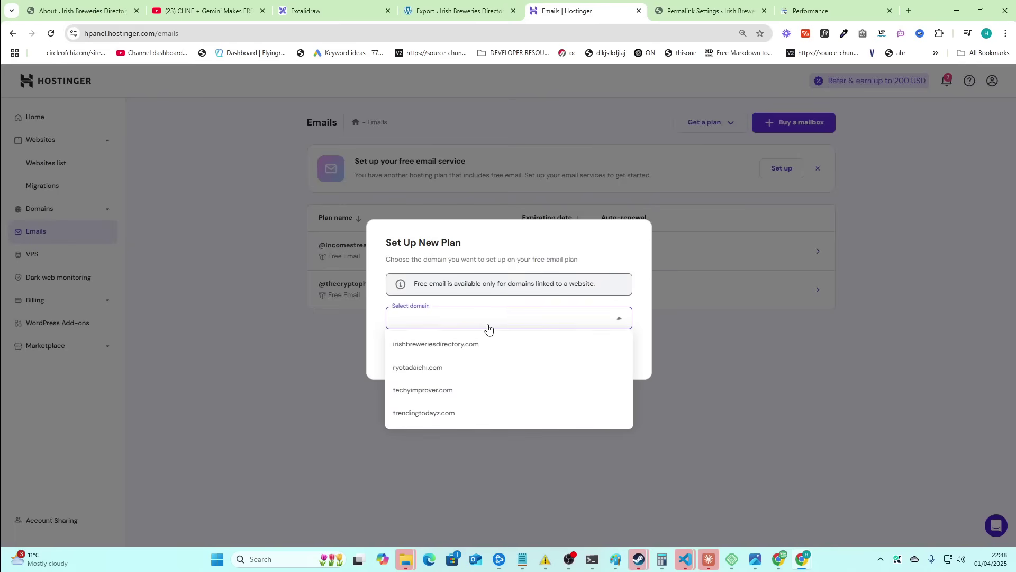
pyautogui.click(469, 347)
pyautogui.click(607, 350)
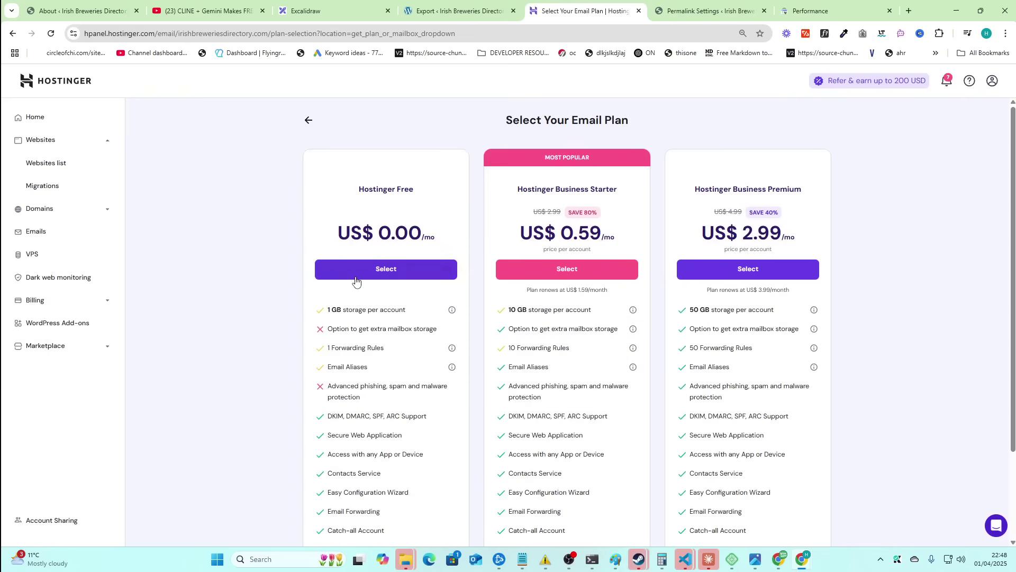
pyautogui.scroll(-2, 358, 280)
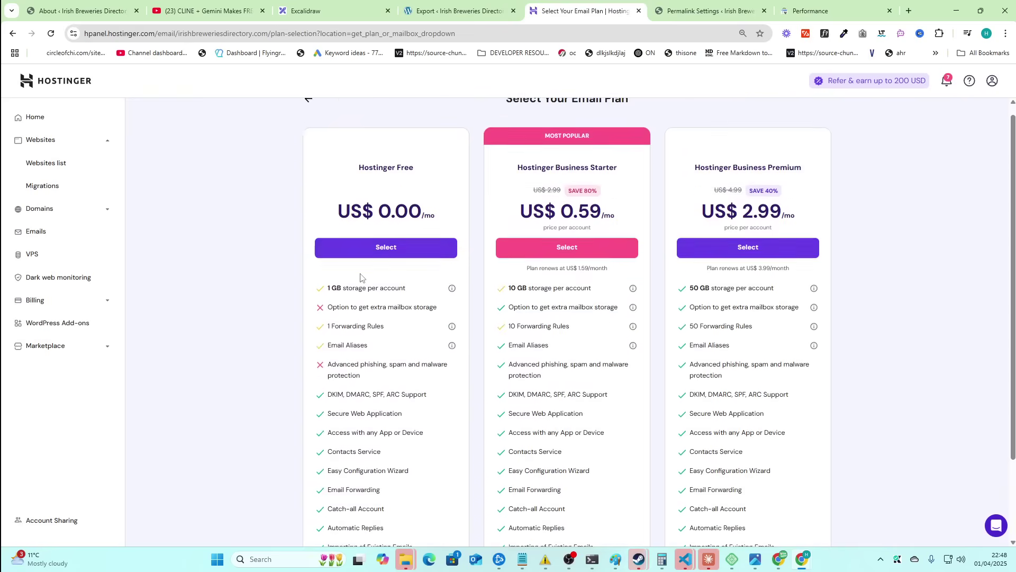
# - Create a free Hostinger mailbox on irishbreweriesdirectory.com with a name and password, set up for browser use
pyautogui.click(371, 276)
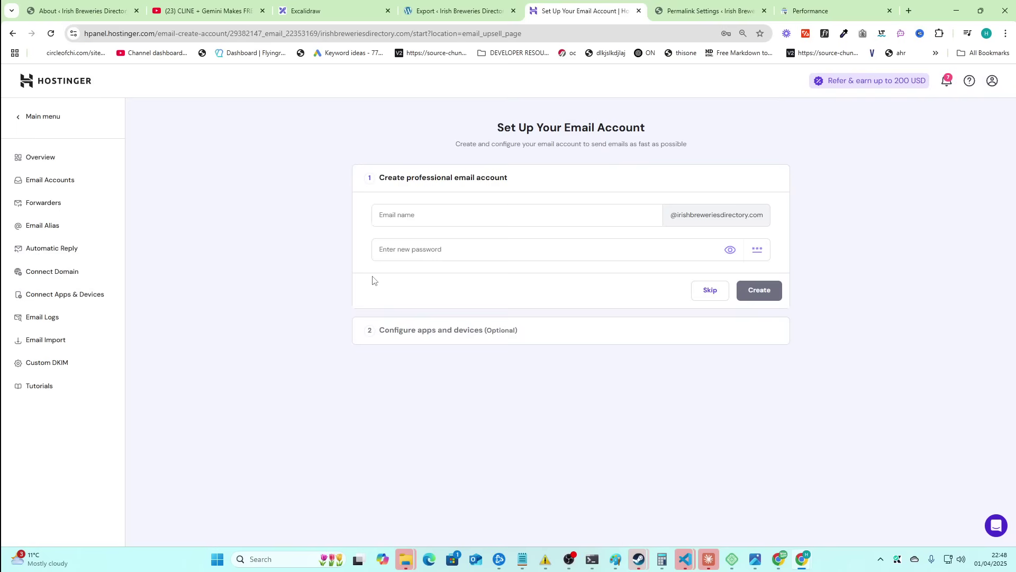
pyautogui.click(426, 221)
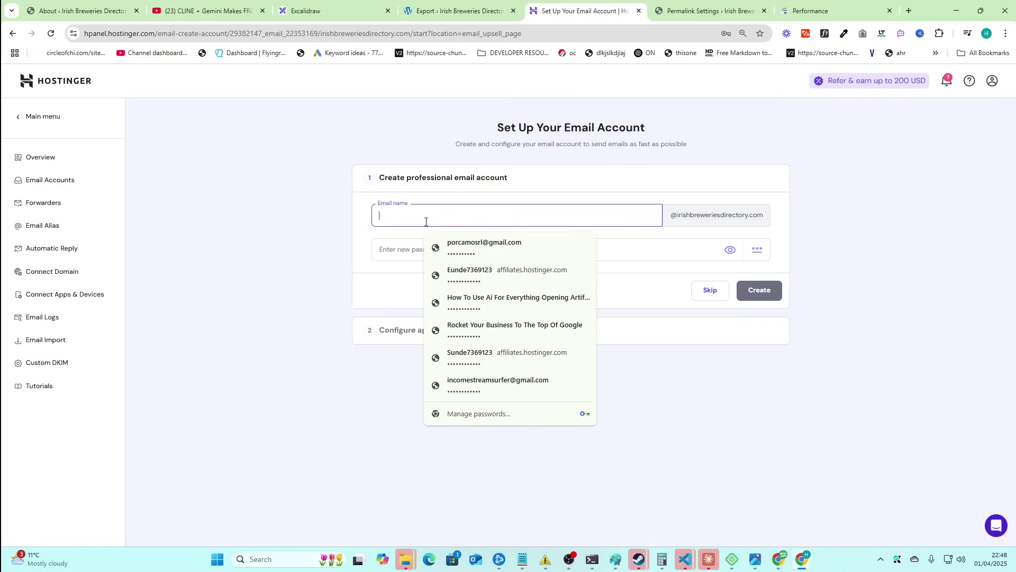
pyautogui.press('Tab')
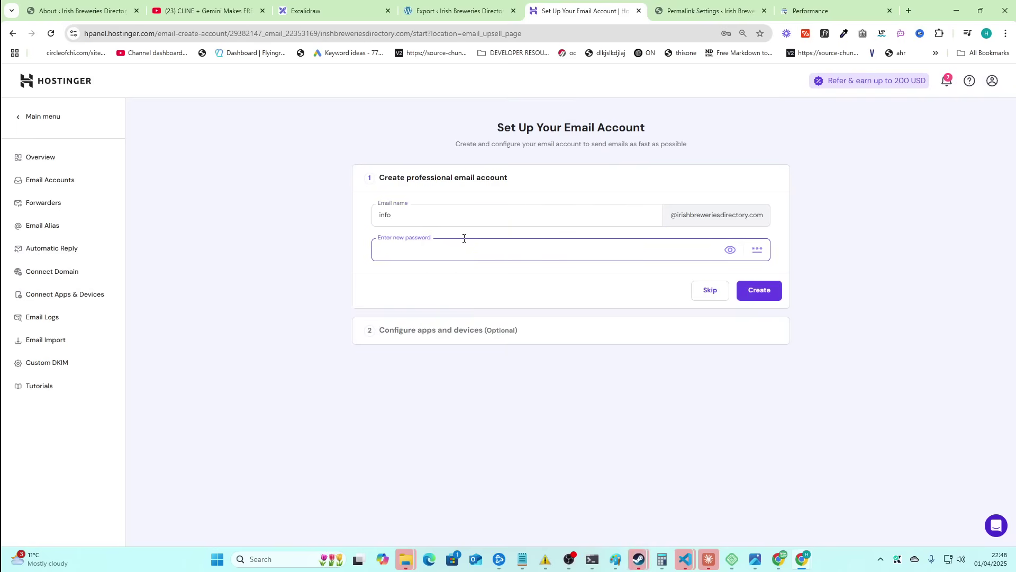
pyautogui.write('********')
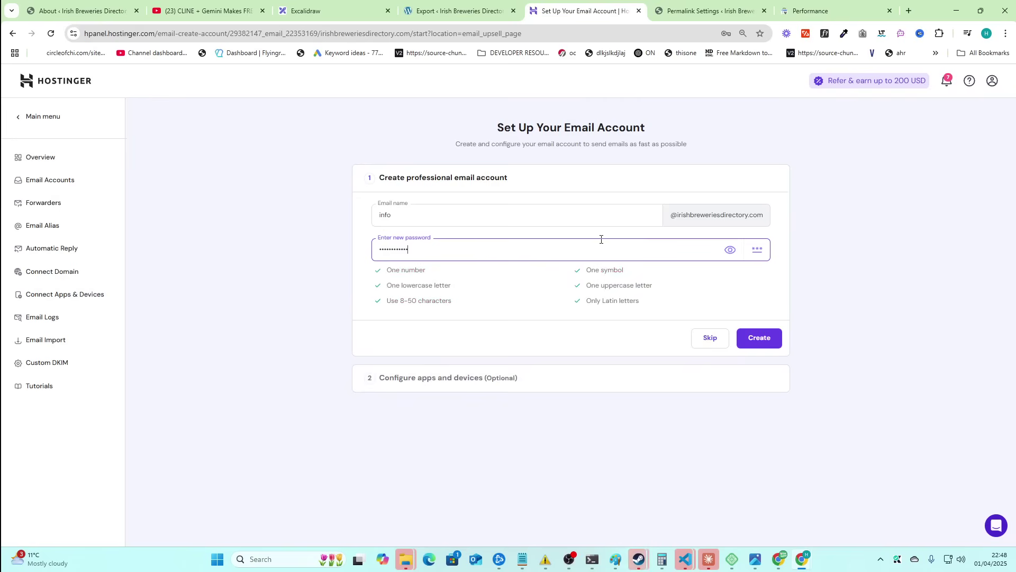
pyautogui.click(759, 344)
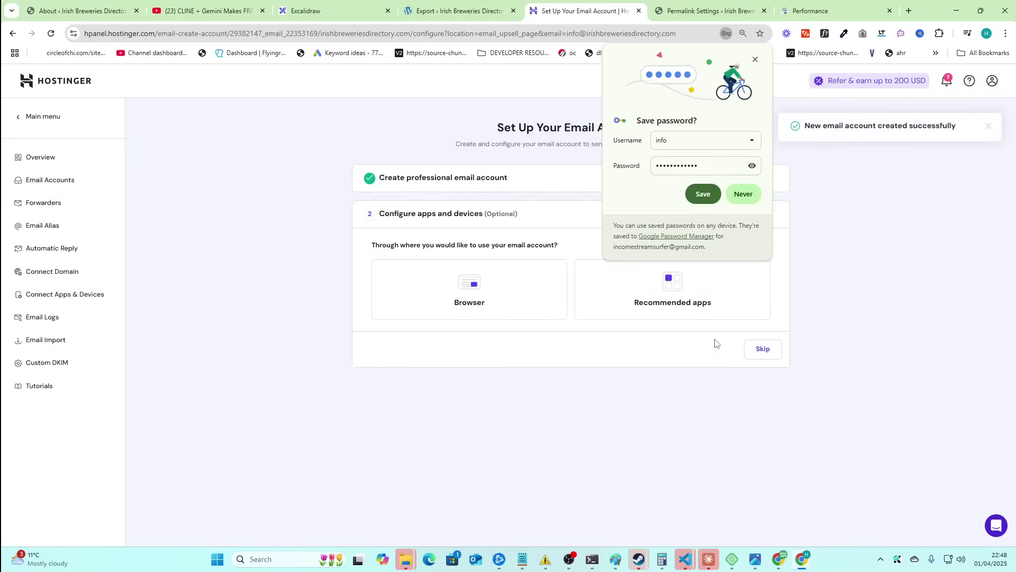
pyautogui.click(697, 192)
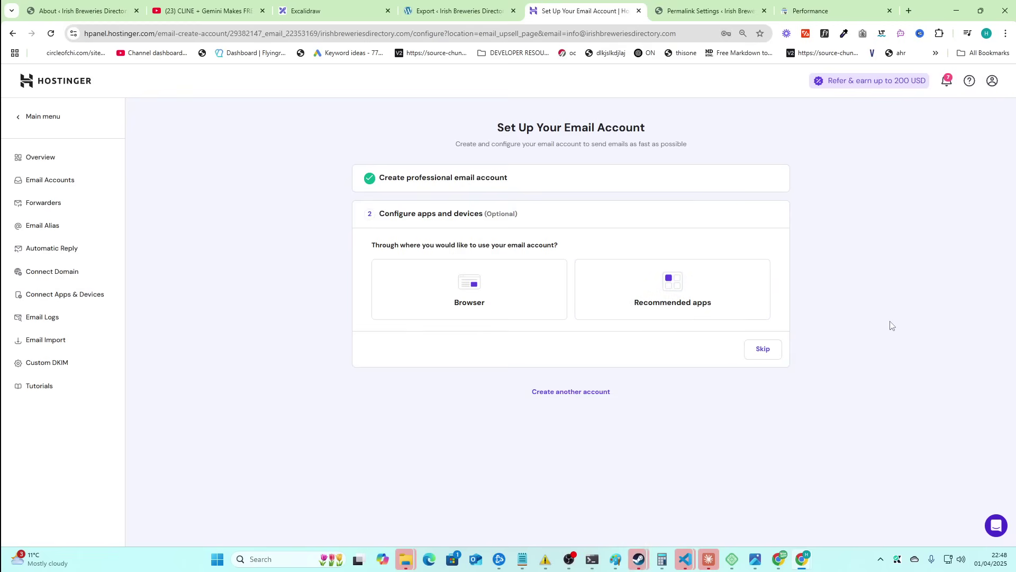
pyautogui.click(475, 310)
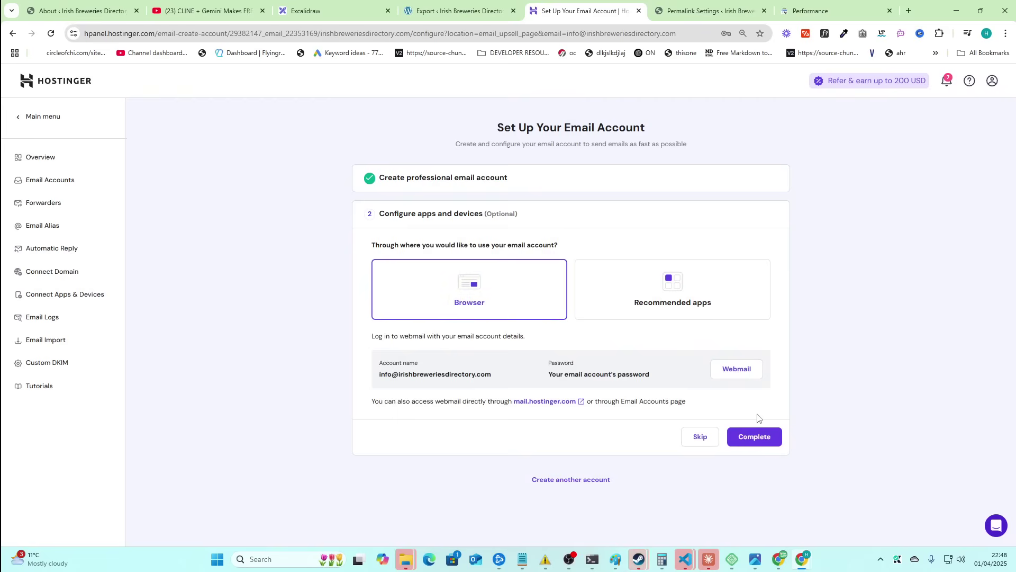
pyautogui.click(748, 442)
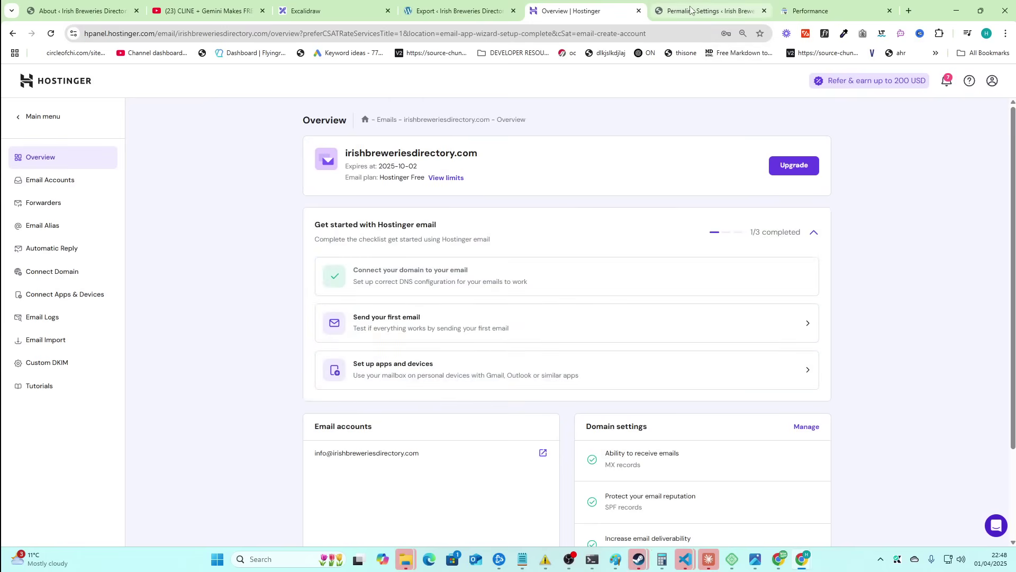
# - Copy the new mailbox's email address and head back toward the WordPress Permalink Settings window
pyautogui.doubleClick(435, 155)
pyautogui.click(468, 156)
pyautogui.scroll(-2, 432, 235)
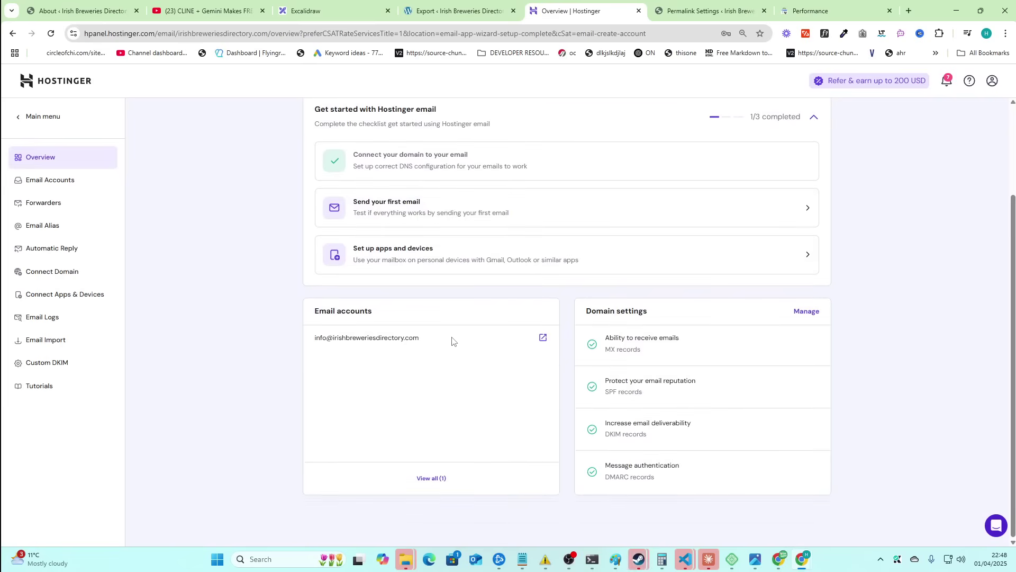
pyautogui.moveTo(448, 342); pyautogui.dragTo(317, 341)
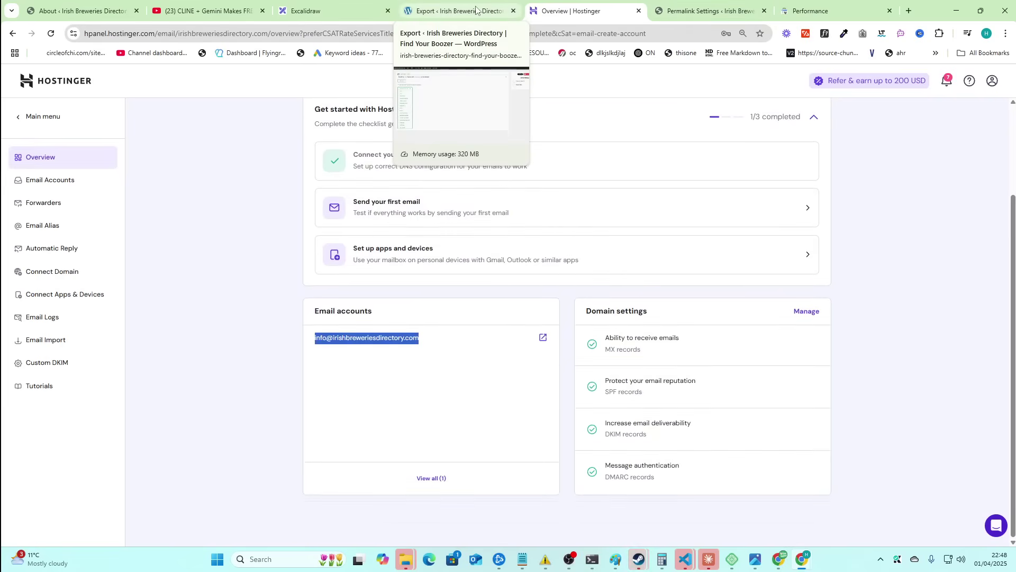
pyautogui.click(704, 11)
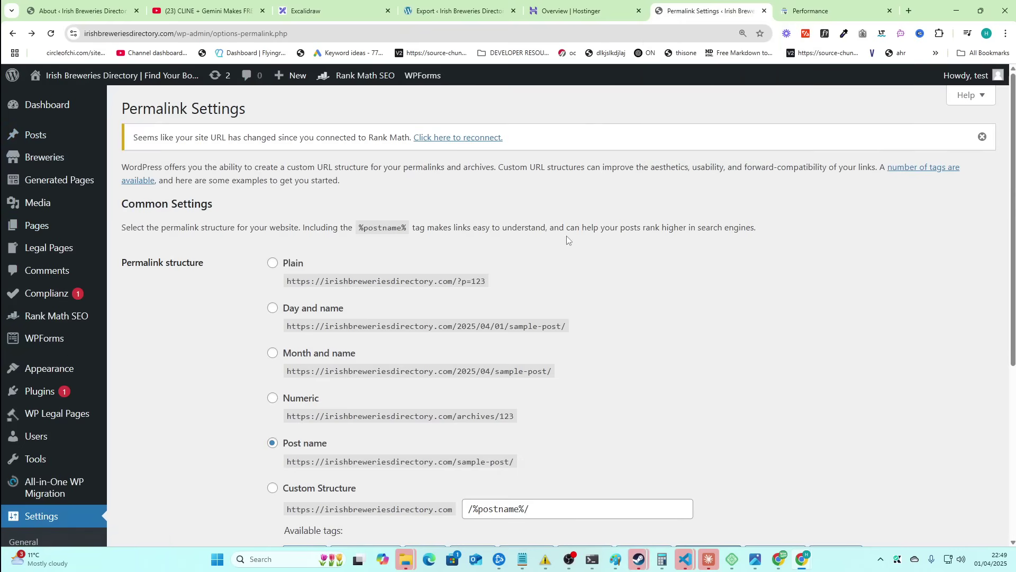
pyautogui.hotkey('alt', 'Tab')
pyautogui.hotkey('alt', 'Tab')
pyautogui.hotkey('alt', 'Tab')
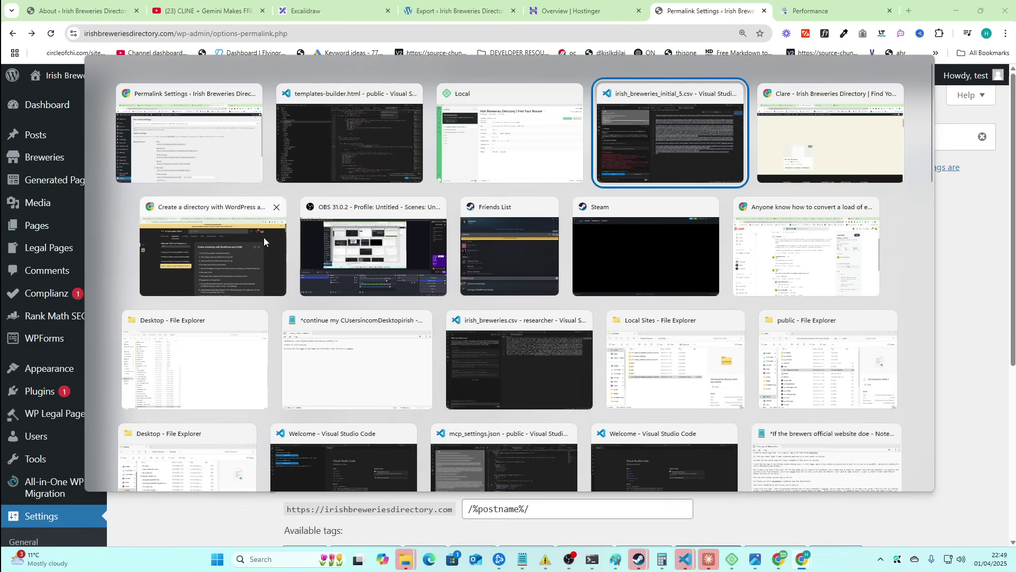
# - Check the Cline panel in VS Code, then return to WordPress Permalink Settings and browse the admin sidebar
pyautogui.click(325, 166)
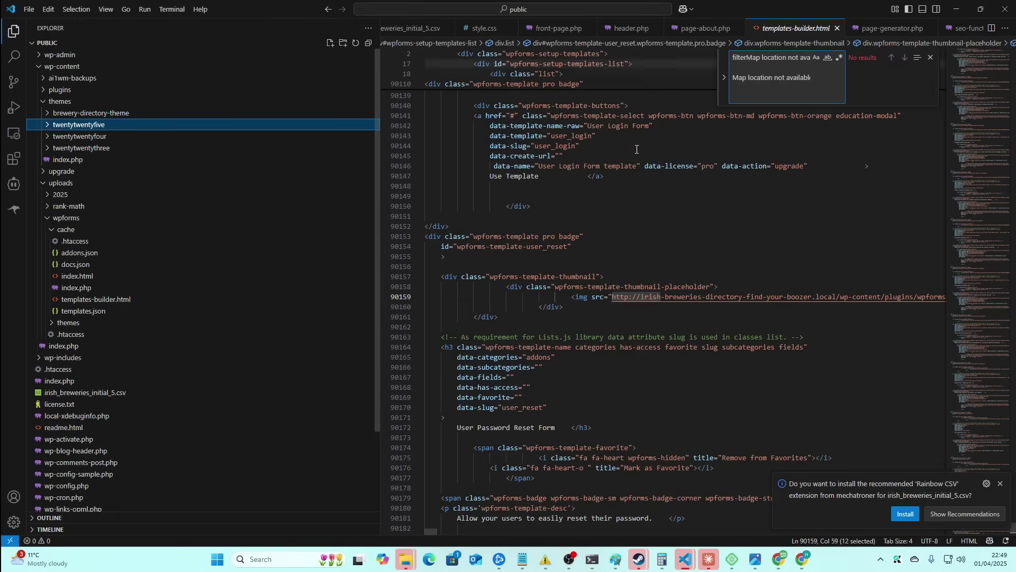
pyautogui.click(14, 184)
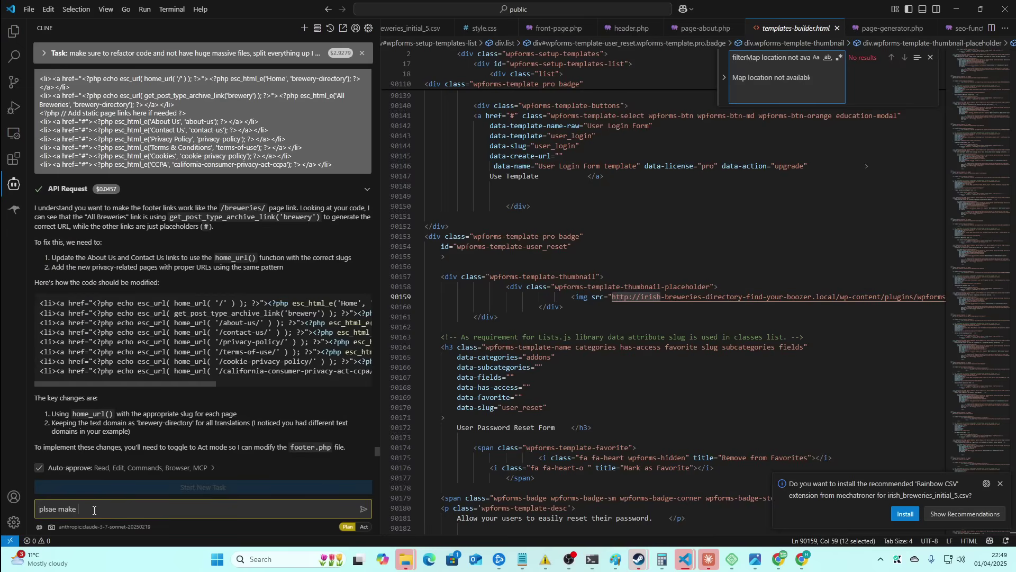
pyautogui.hotkey('alt', 'Tab')
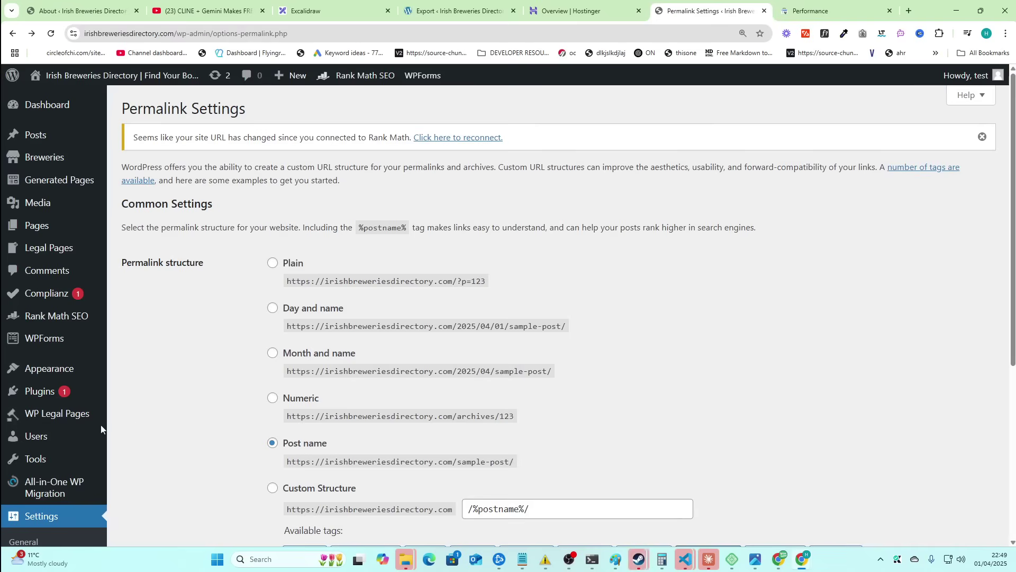
pyautogui.moveTo(55, 299)
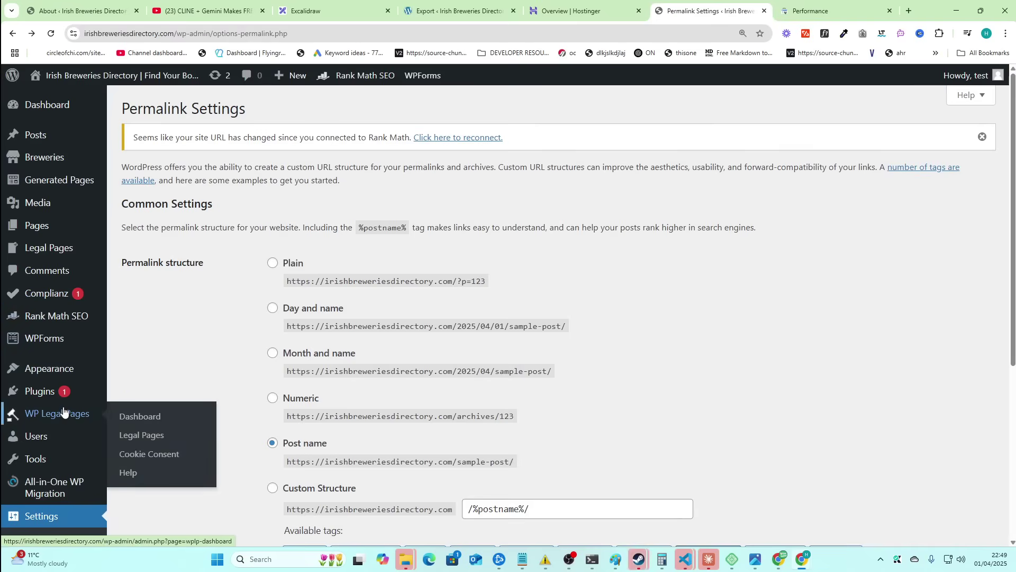
pyautogui.moveTo(55, 393)
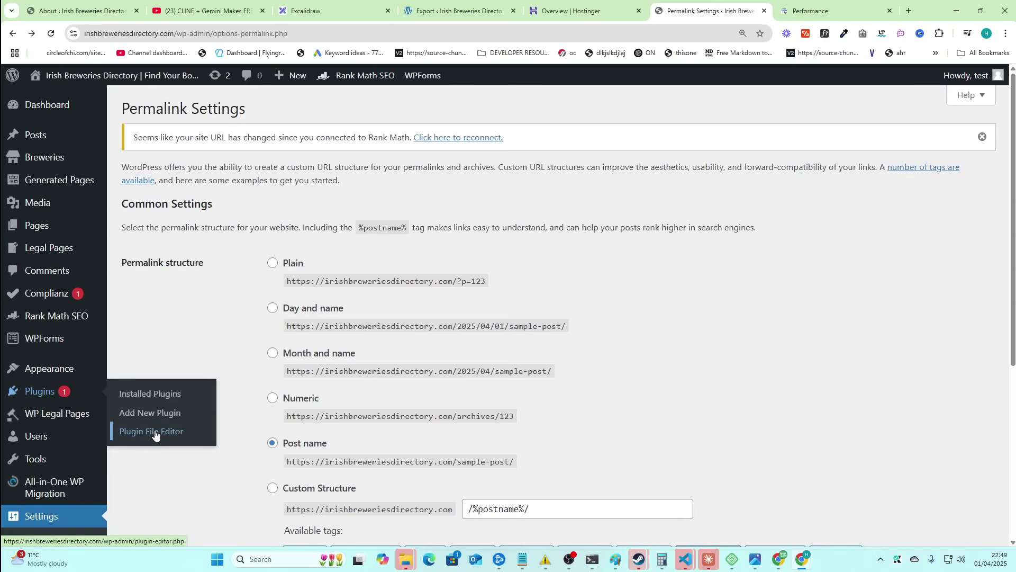
# - Open footer.php in the Theme File Editor and select its site-link lines 59–66
pyautogui.moveTo(32, 368)
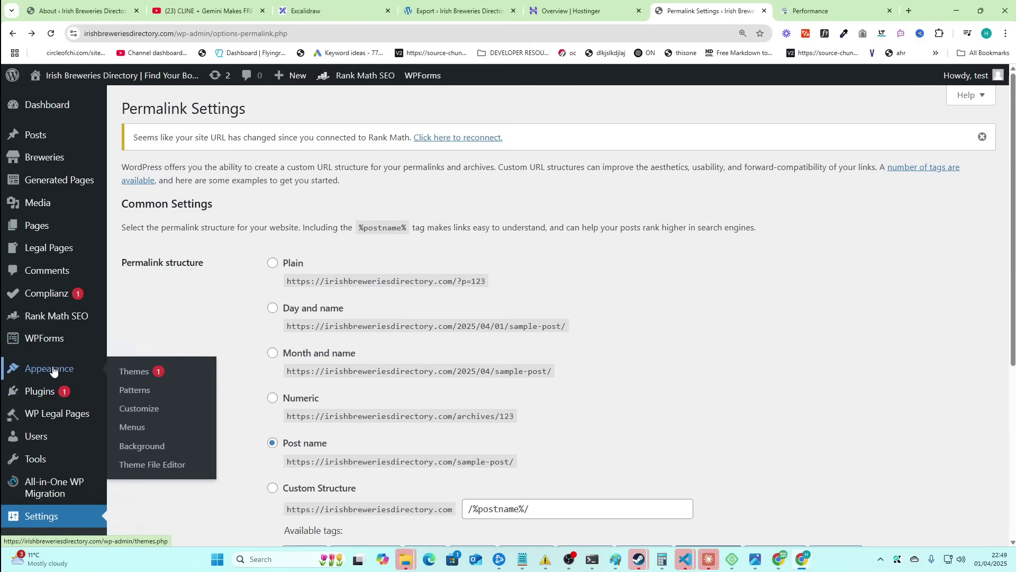
pyautogui.click(159, 465)
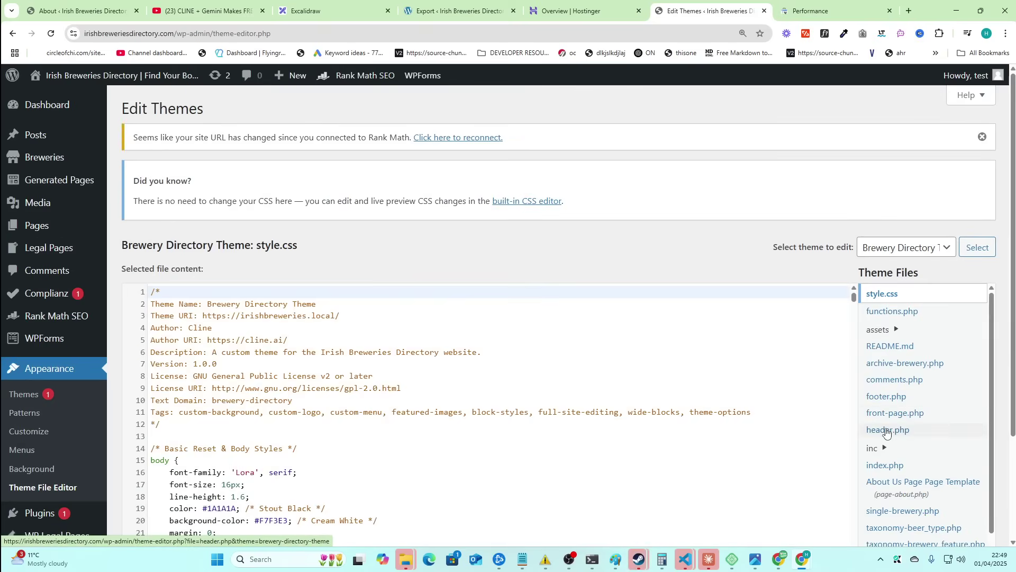
pyautogui.click(890, 398)
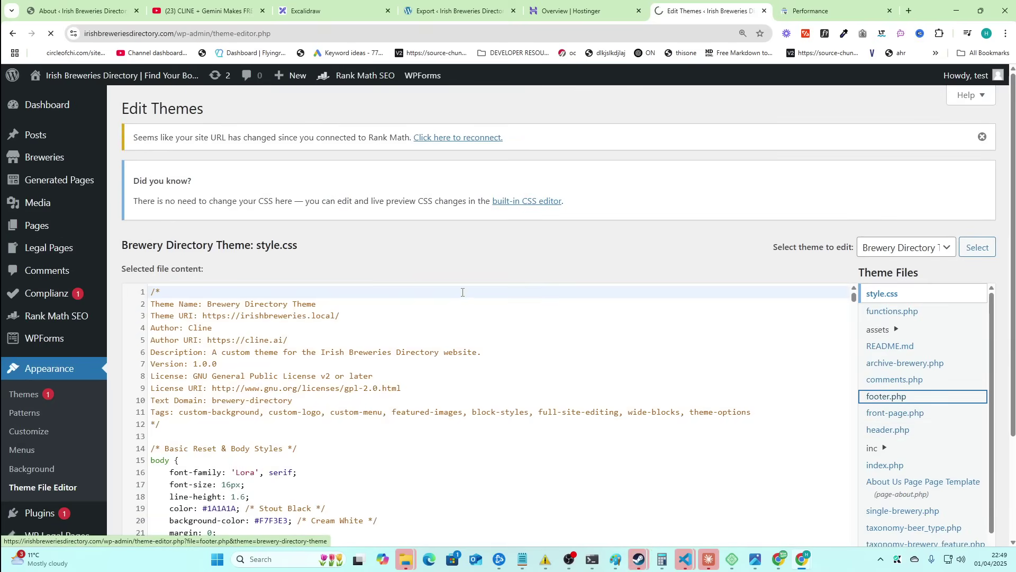
pyautogui.scroll(-5, 467, 293)
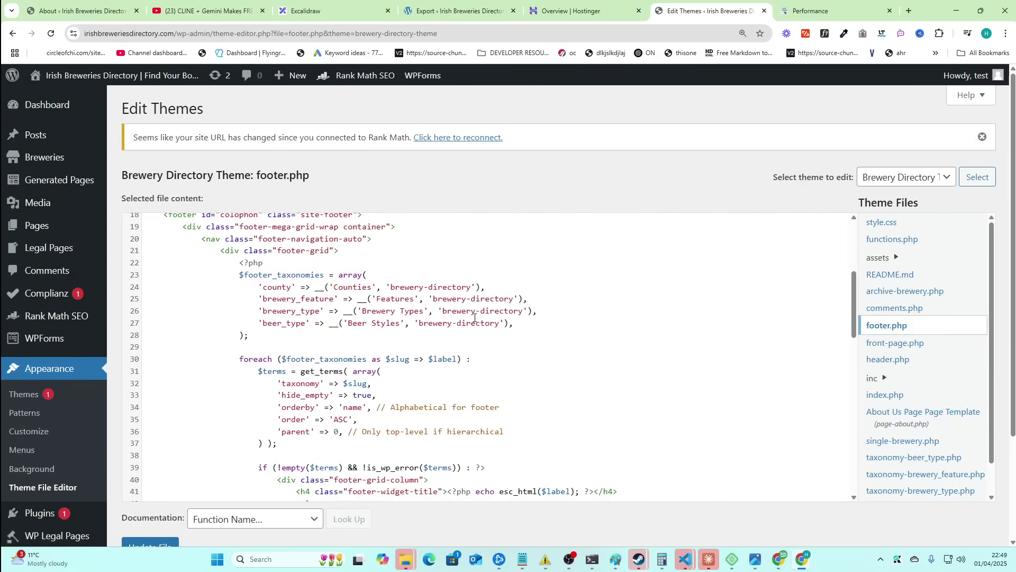
pyautogui.scroll(-10, 475, 318)
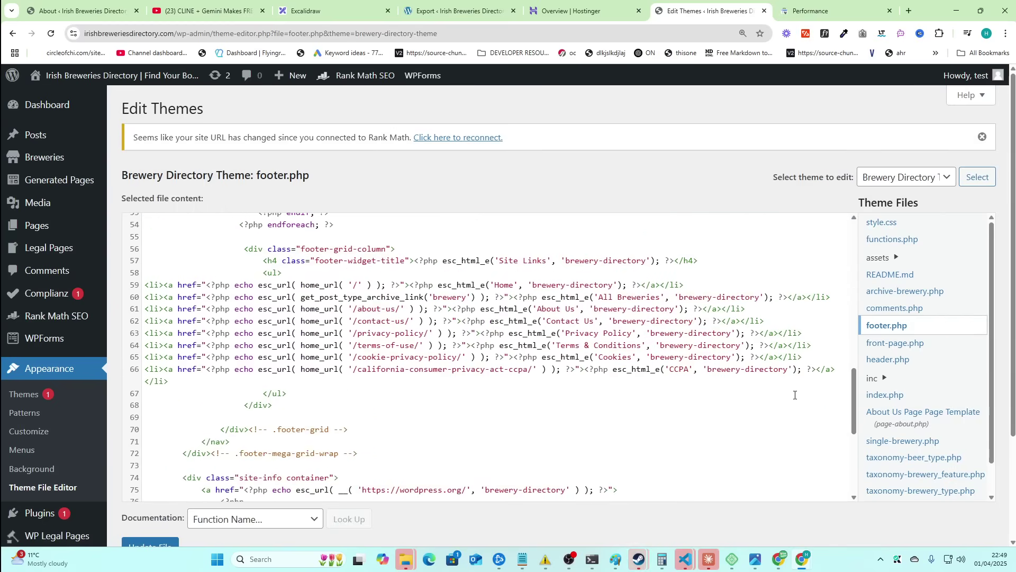
pyautogui.moveTo(794, 382); pyautogui.dragTo(146, 285)
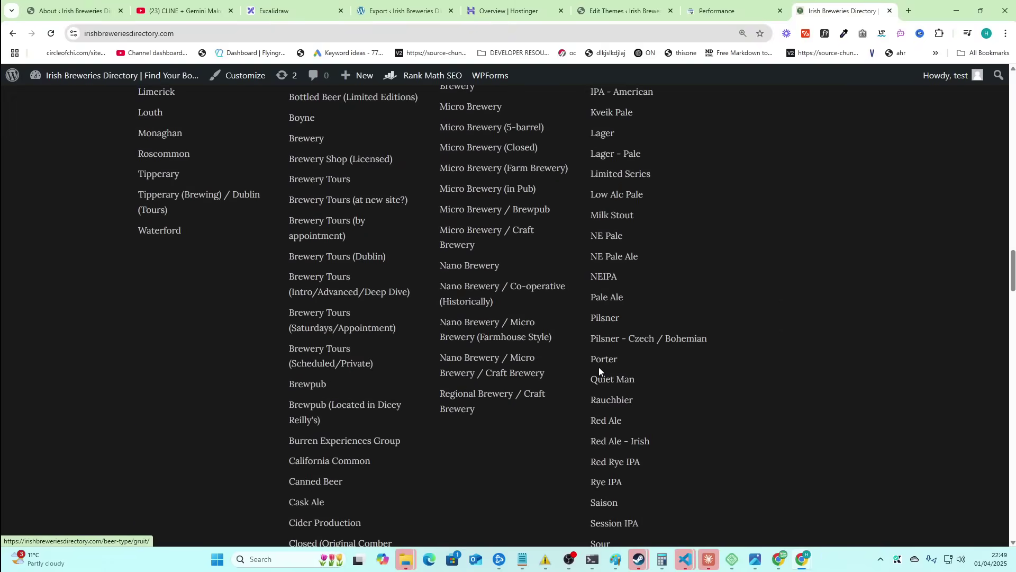
# - Open the Privacy Policy, Terms, Cookies and CCPA footer links each in a new tab
pyautogui.scroll(10, 782, 296)
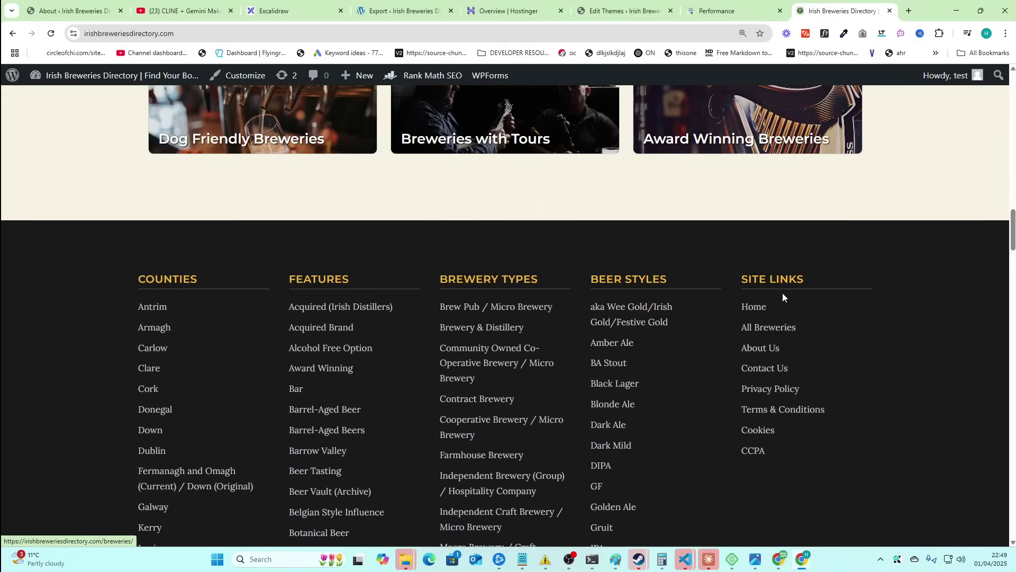
pyautogui.middleClick(770, 389)
pyautogui.middleClick(776, 410)
pyautogui.middleClick(756, 430)
pyautogui.middleClick(758, 451)
# - Review each legal page tab in turn, selecting the CCPA page's headings
pyautogui.click(643, 7)
pyautogui.click(715, 7)
pyautogui.click(788, 6)
pyautogui.click(870, 6)
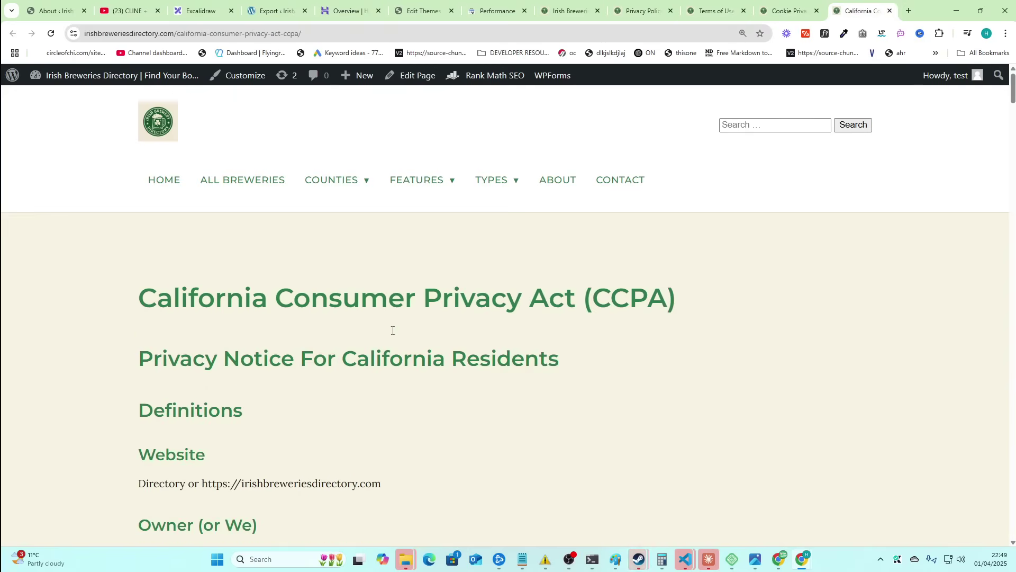
pyautogui.moveTo(129, 341); pyautogui.dragTo(454, 462)
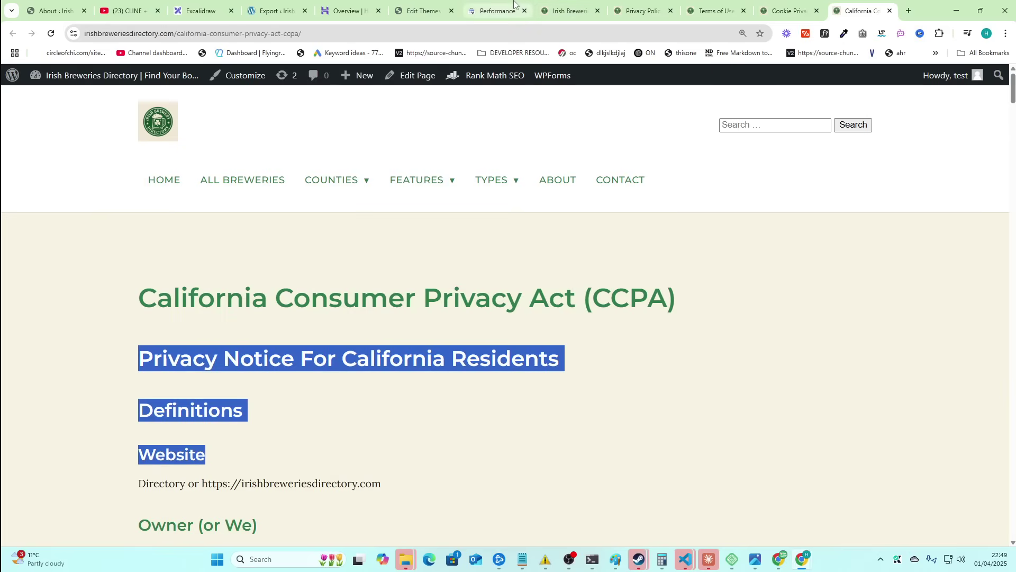
# - Scroll the home page footer, then switch to the Cookie Privacy Policy tab
pyautogui.click(554, 4)
pyautogui.scroll(5, 946, 450)
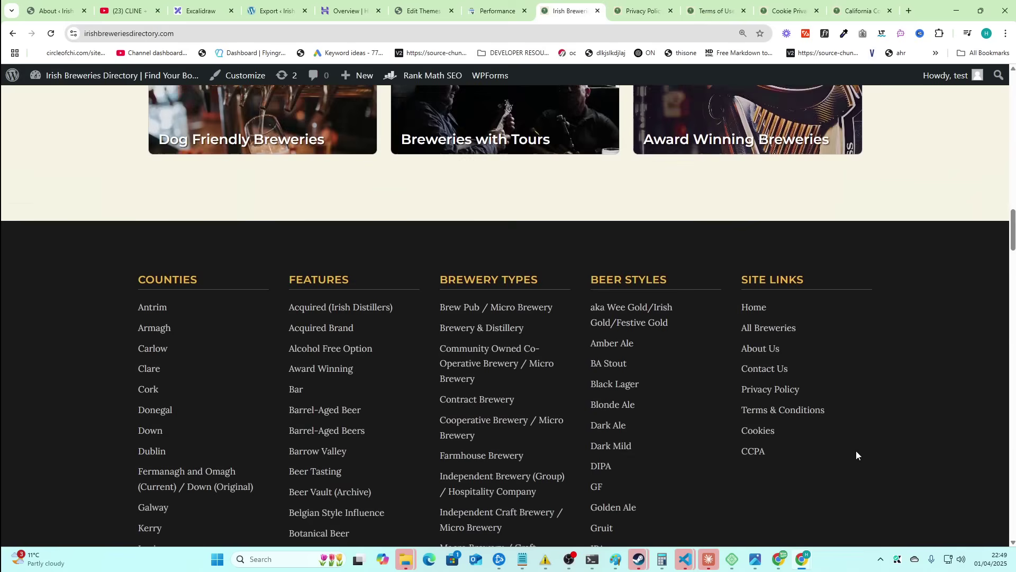
pyautogui.scroll(-5, 947, 450)
pyautogui.scroll(-2, 777, 329)
pyautogui.scroll(3, 693, 386)
pyautogui.scroll(-3, 709, 382)
pyautogui.click(779, 12)
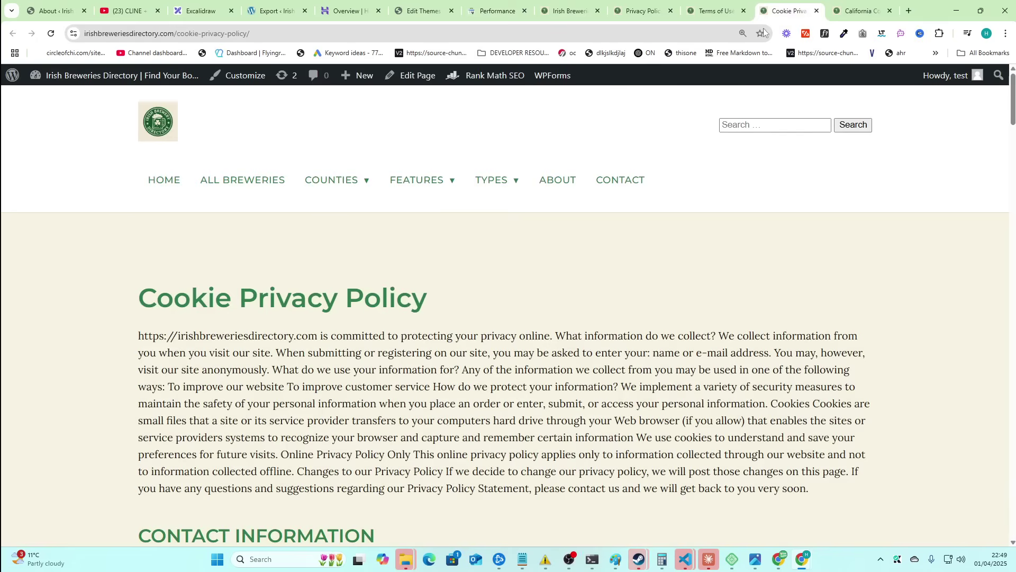
# - Recheck footer.php in the editor, then glance at the home page and Search Console Performance tab
pyautogui.click(438, 10)
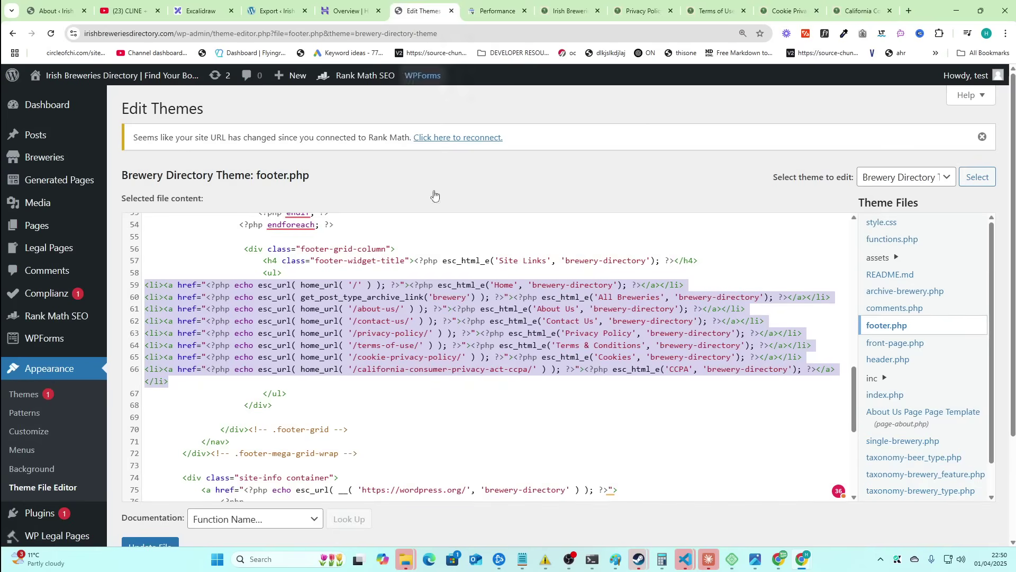
pyautogui.click(435, 354)
pyautogui.scroll(-3, 424, 362)
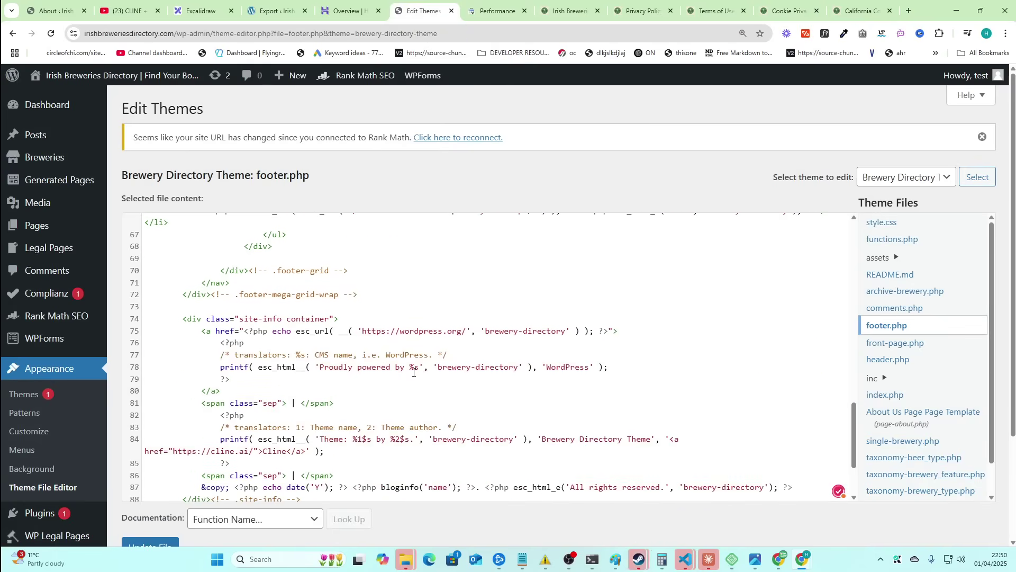
pyautogui.scroll(13, 414, 372)
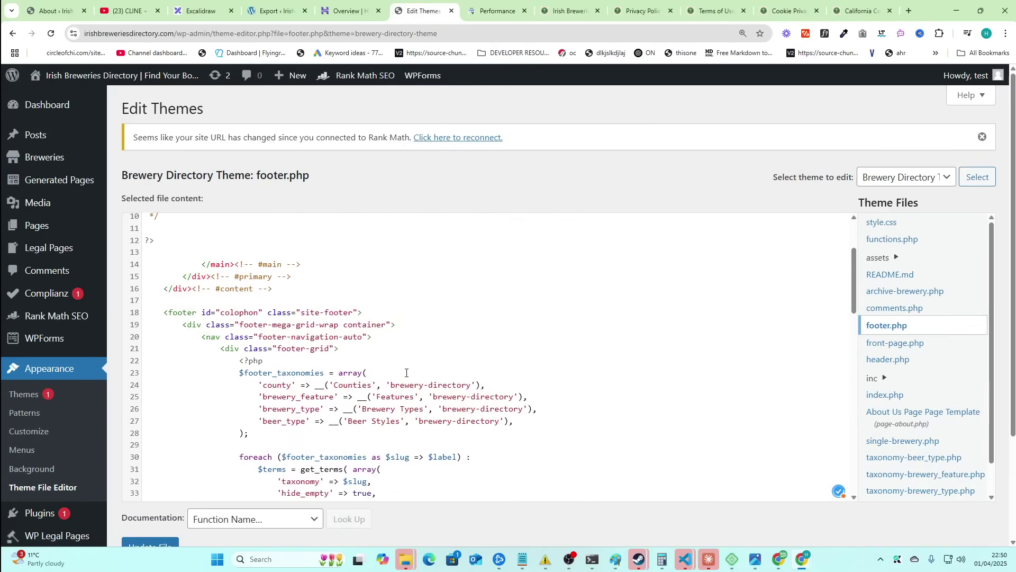
pyautogui.scroll(2, 406, 373)
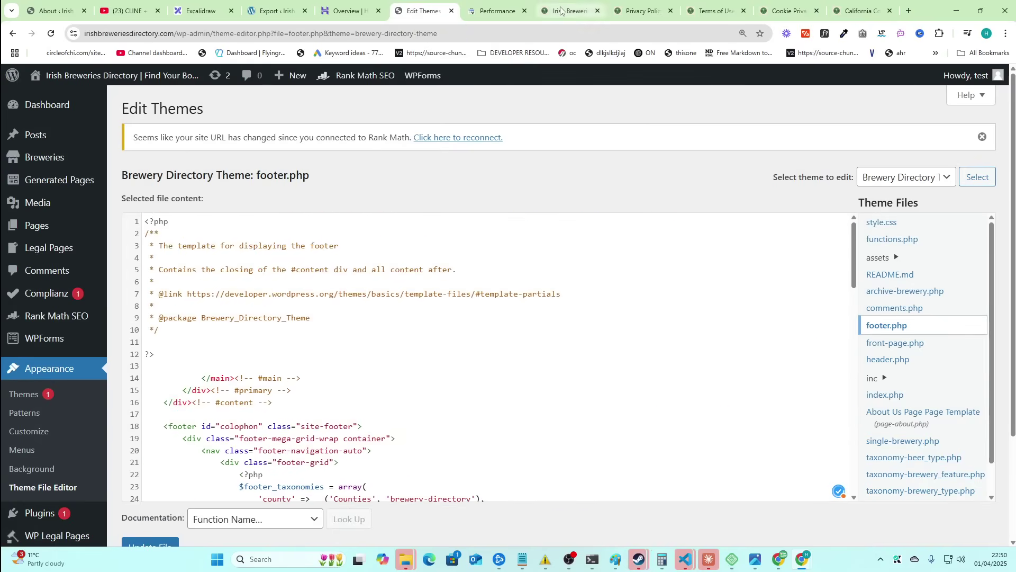
pyautogui.click(579, 4)
pyautogui.scroll(3, 662, 335)
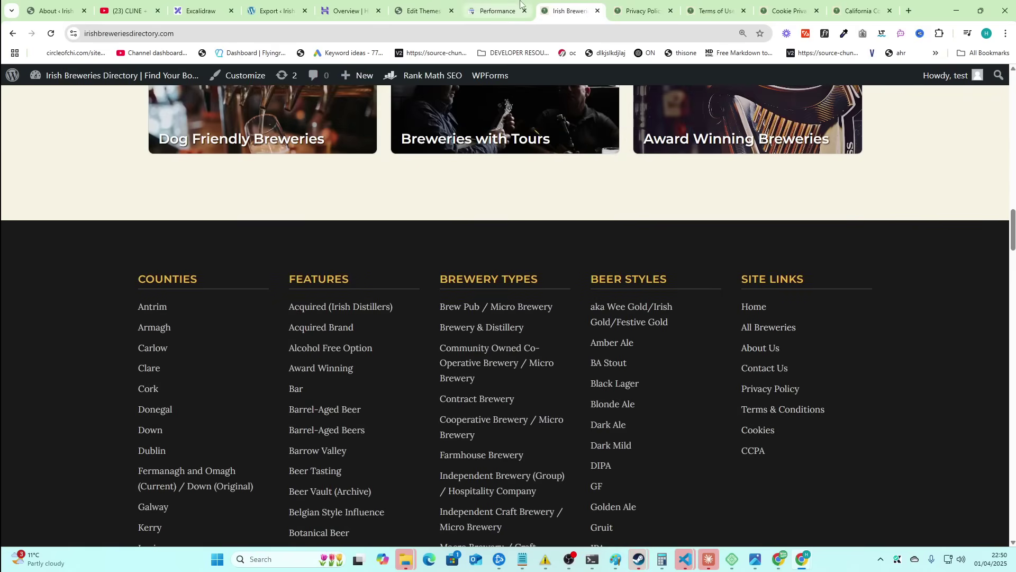
pyautogui.click(493, 5)
pyautogui.hotkey('ctrl', 'Tab')
# - Go from About WordPress to All Pages and open the Contact Us page in the editor
pyautogui.moveTo(13, 75)
pyautogui.click(37, 97)
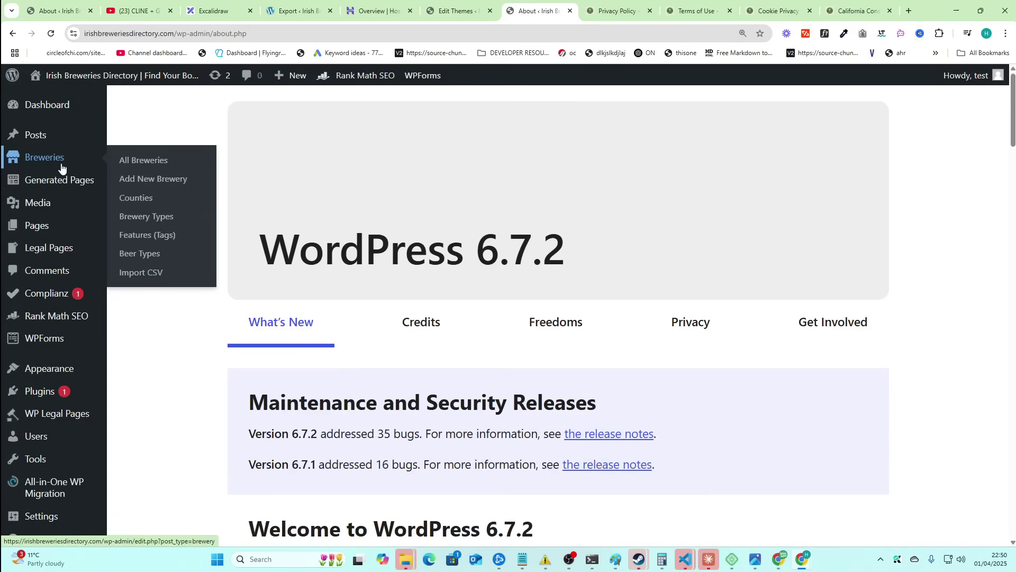
pyautogui.click(122, 227)
pyautogui.scroll(-2, 238, 342)
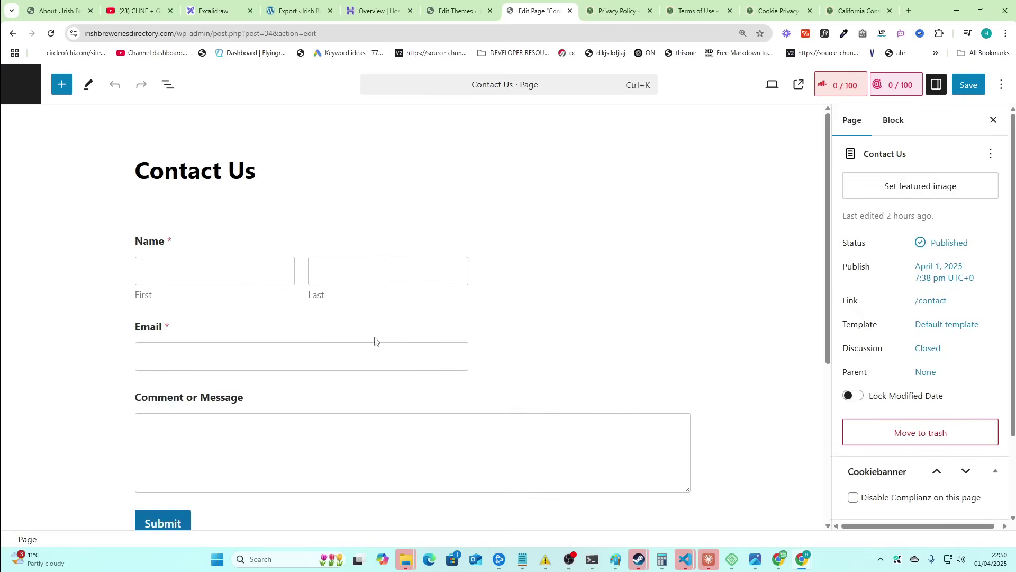
pyautogui.scroll(-4, 260, 279)
pyautogui.click(211, 359)
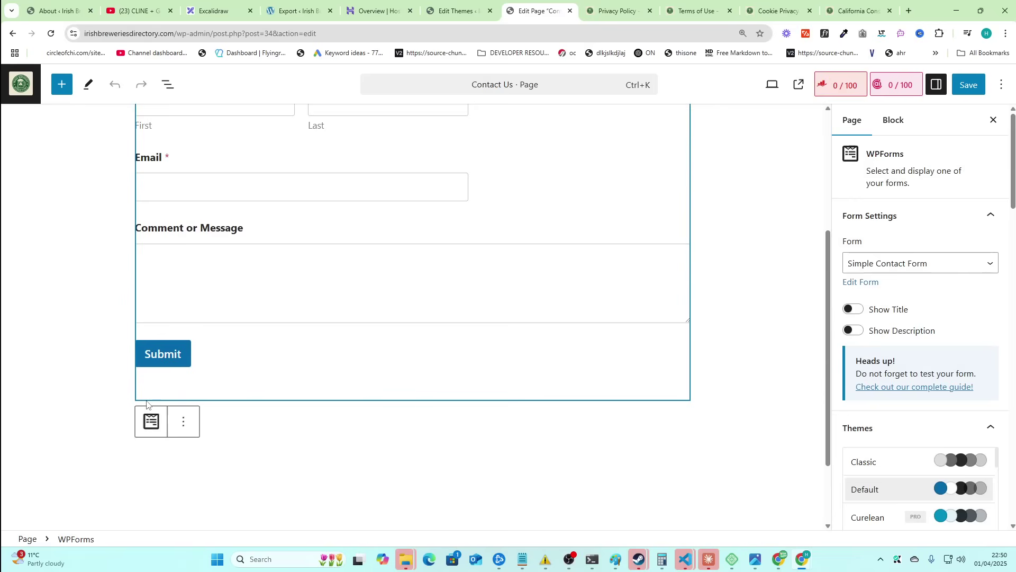
pyautogui.scroll(4, 196, 217)
# - Add 'Or send an email to [contact e-mail] and we'll get back to you ASAP' under the title, and save
pyautogui.click(278, 205)
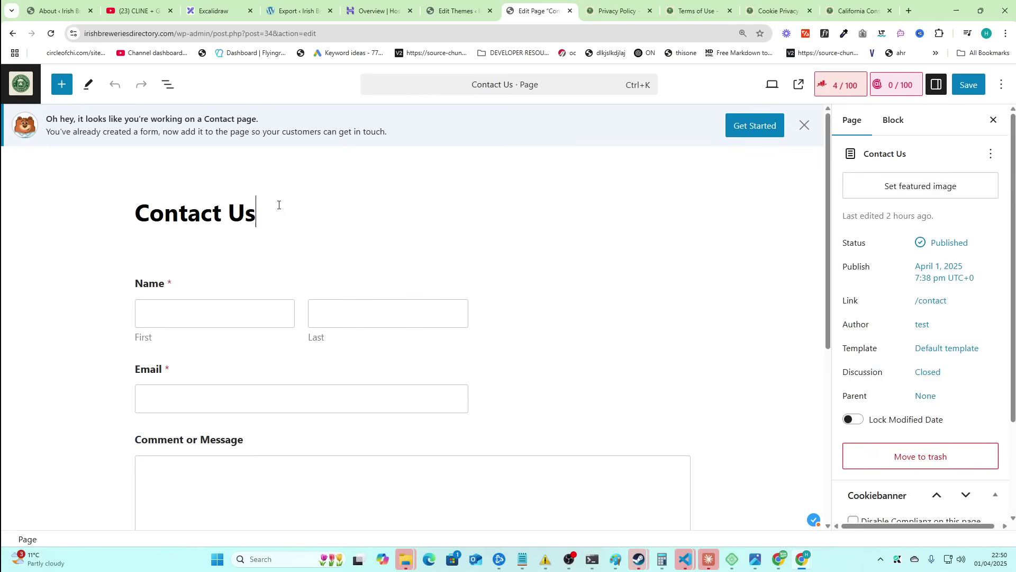
pyautogui.press('Return')
pyautogui.write('Or send an em')
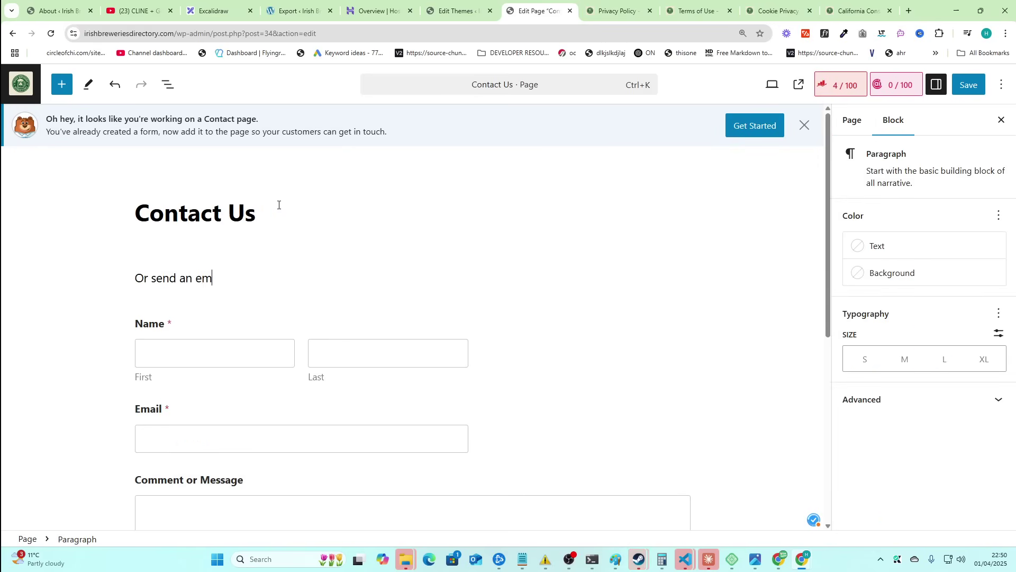
pyautogui.write('ail to')
pyautogui.hotkey('ctrl', 'v')
pyautogui.press('Return')
pyautogui.press('BackSpace')
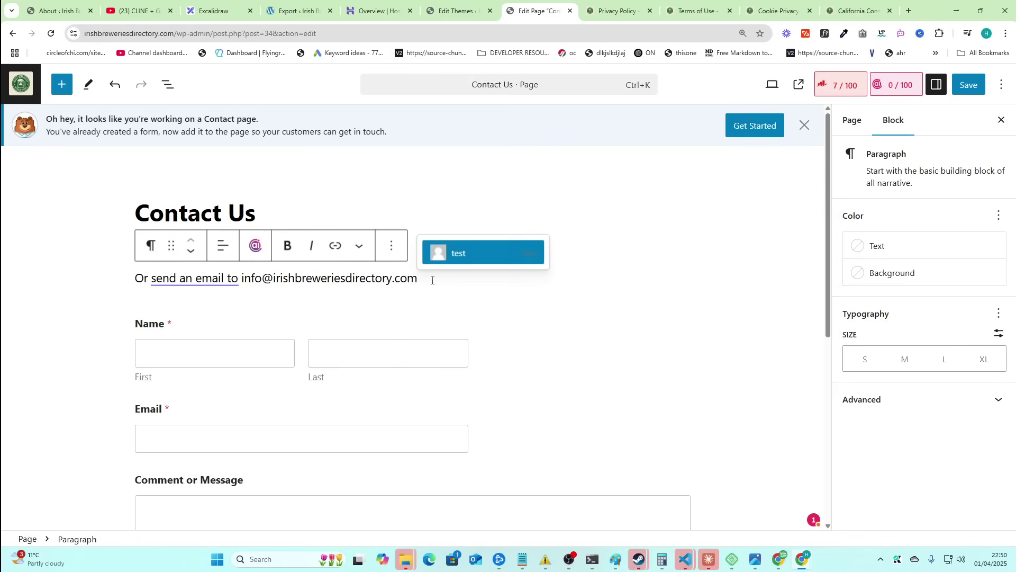
pyautogui.write("and we'll get back to")
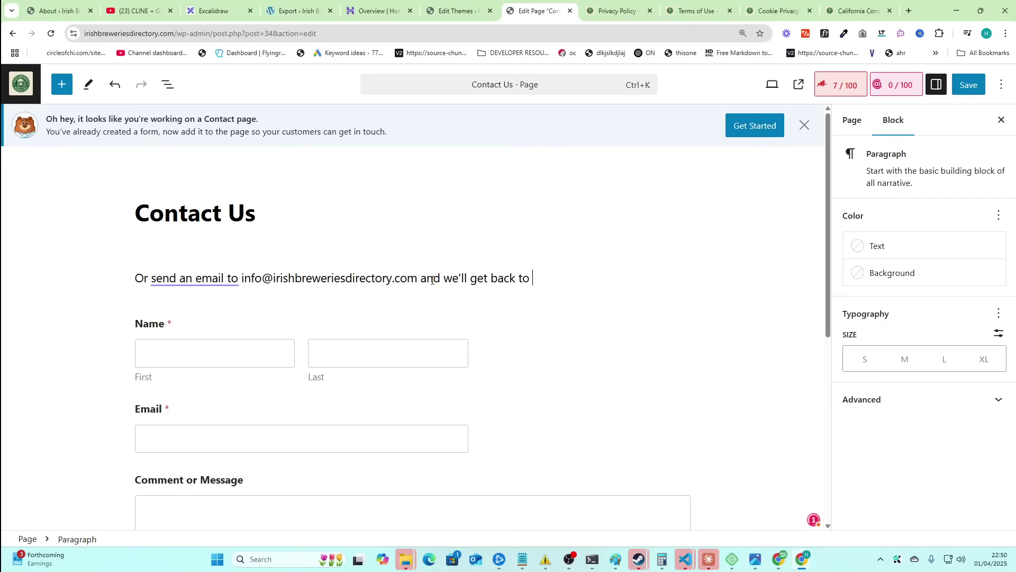
pyautogui.write(' you ASAP!')
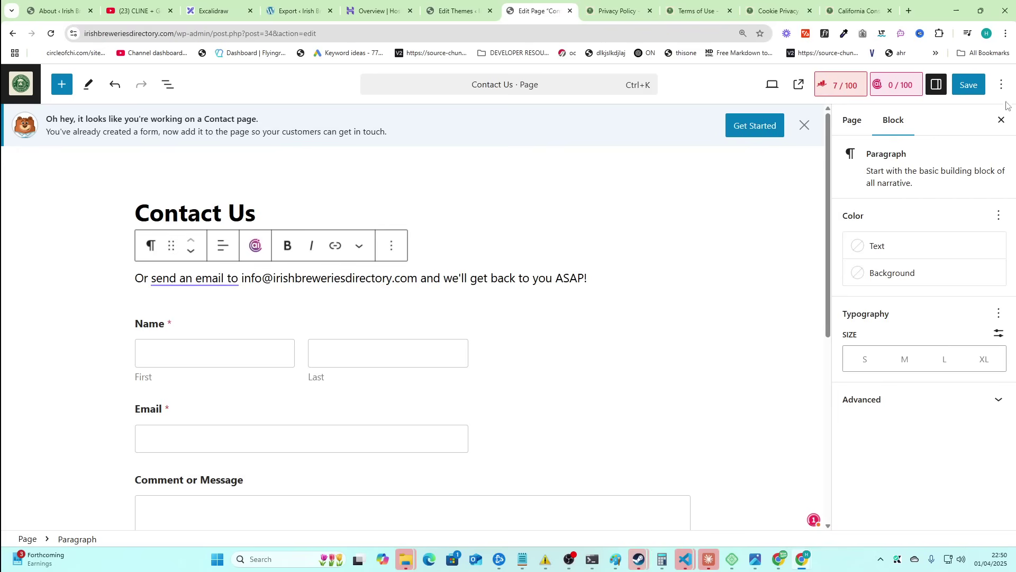
pyautogui.hotkey('ctrl', 's')
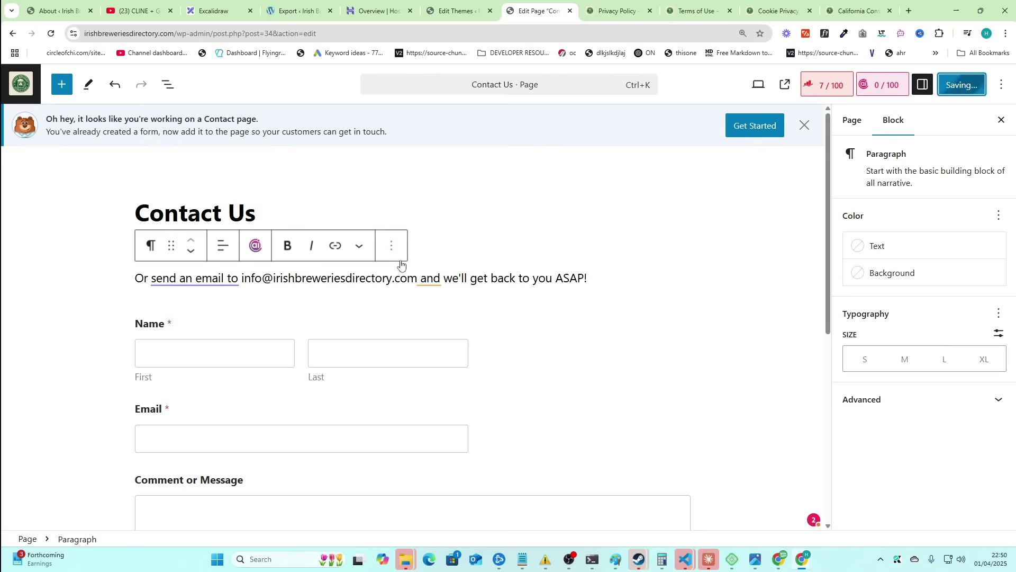
# - Replace the WP Legal Pages Email setting with the site's contact e-mail, then close that tab
pyautogui.hotkey('alt', 'Left')
pyautogui.scroll(-2, 551, 351)
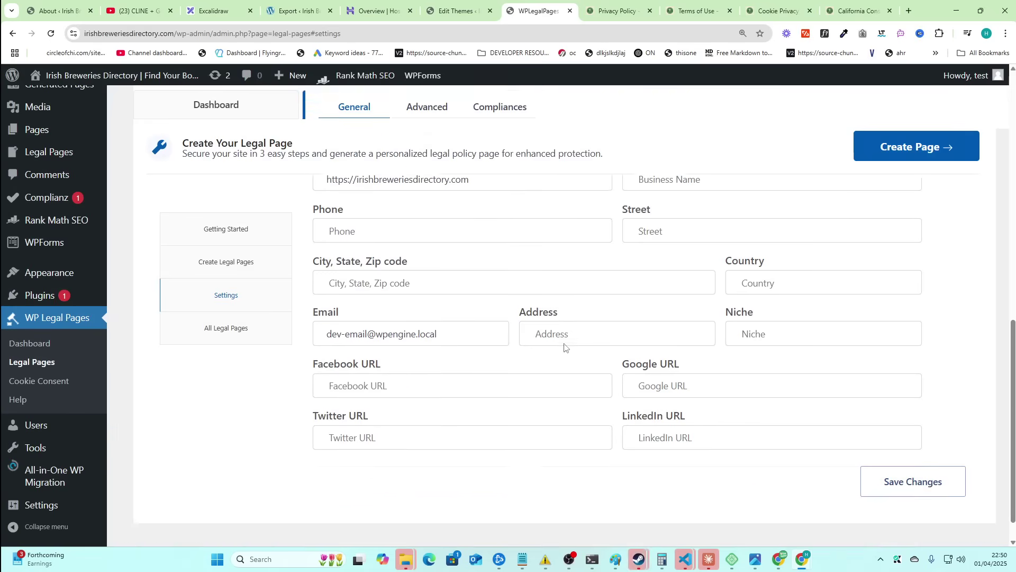
pyautogui.moveTo(447, 300); pyautogui.dragTo(263, 296)
pyautogui.hotkey('ctrl', 'v')
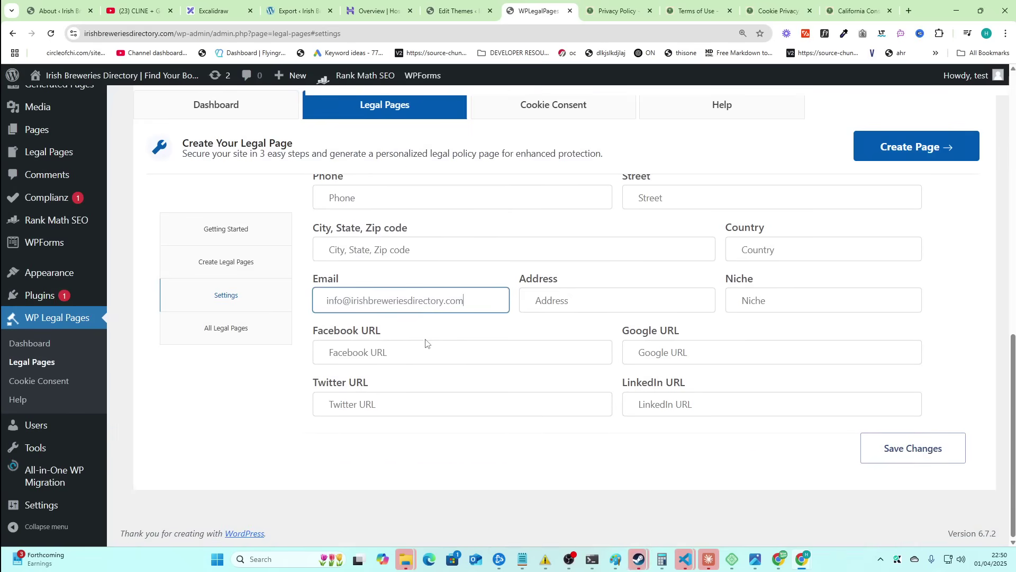
pyautogui.scroll(3, 341, 308)
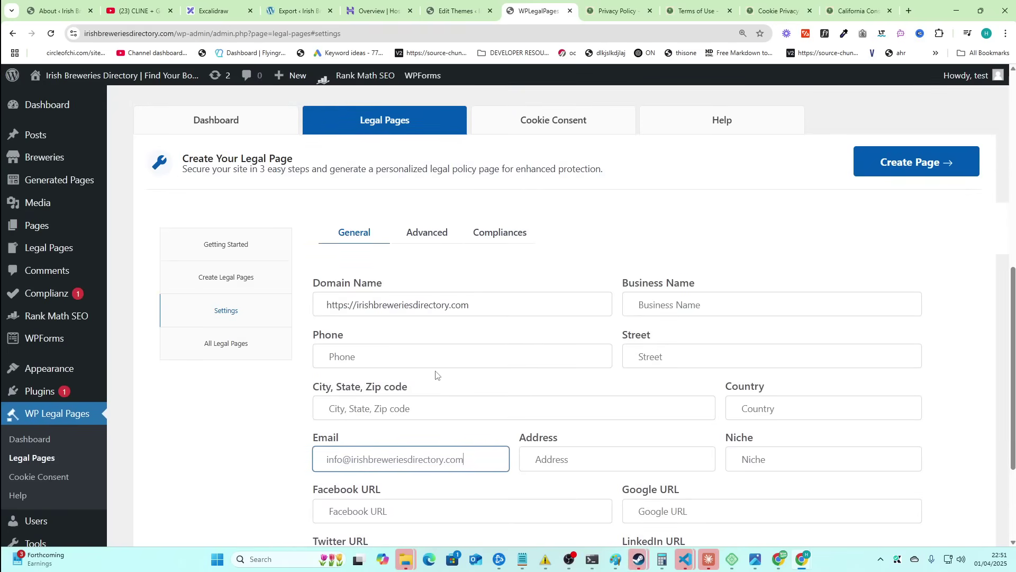
pyautogui.scroll(1, 436, 375)
pyautogui.scroll(-1, 493, 355)
pyautogui.click(489, 281)
pyautogui.scroll(1, 483, 283)
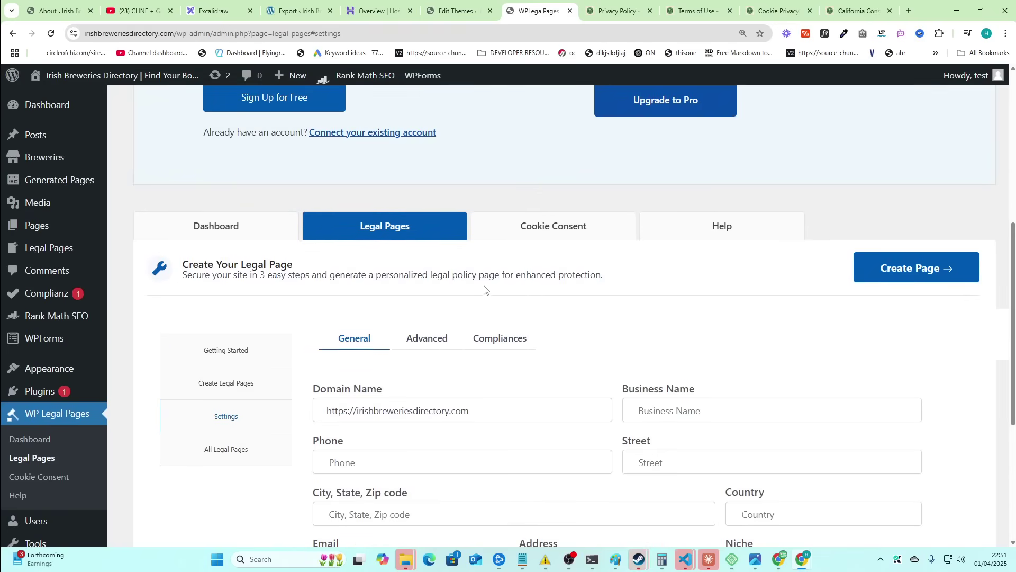
pyautogui.hotkey('ctrl', 'w')
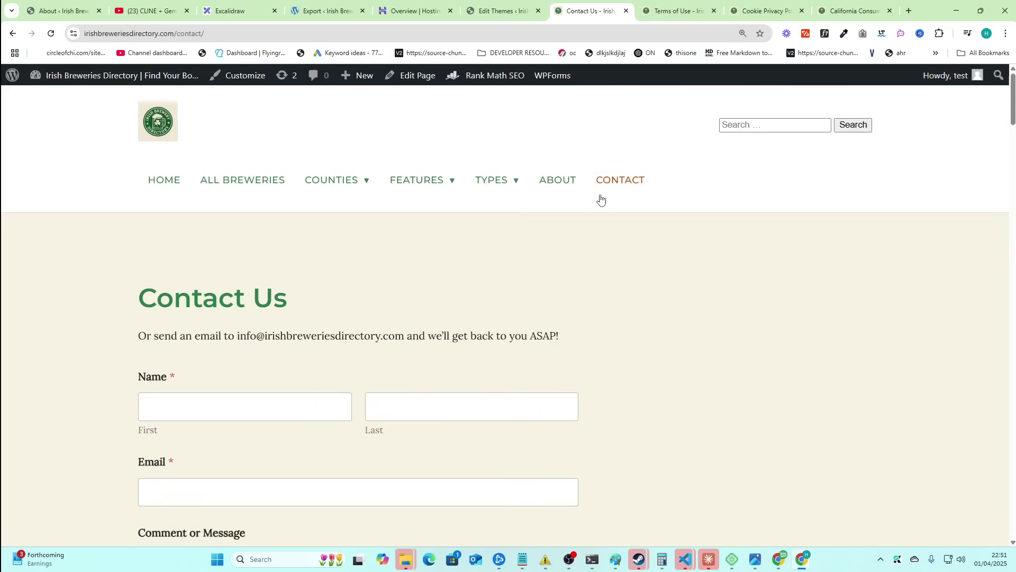
# - Scroll the home page's Featured Breweries cards, from 9 White Deer through Four Provinces
pyautogui.moveTo(420, 189)
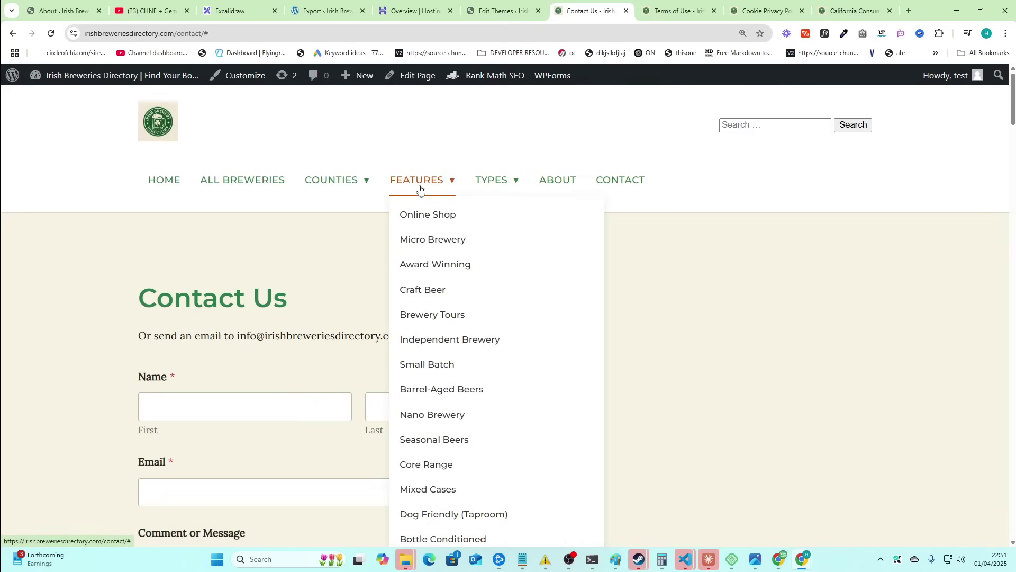
pyautogui.scroll(-7, 345, 222)
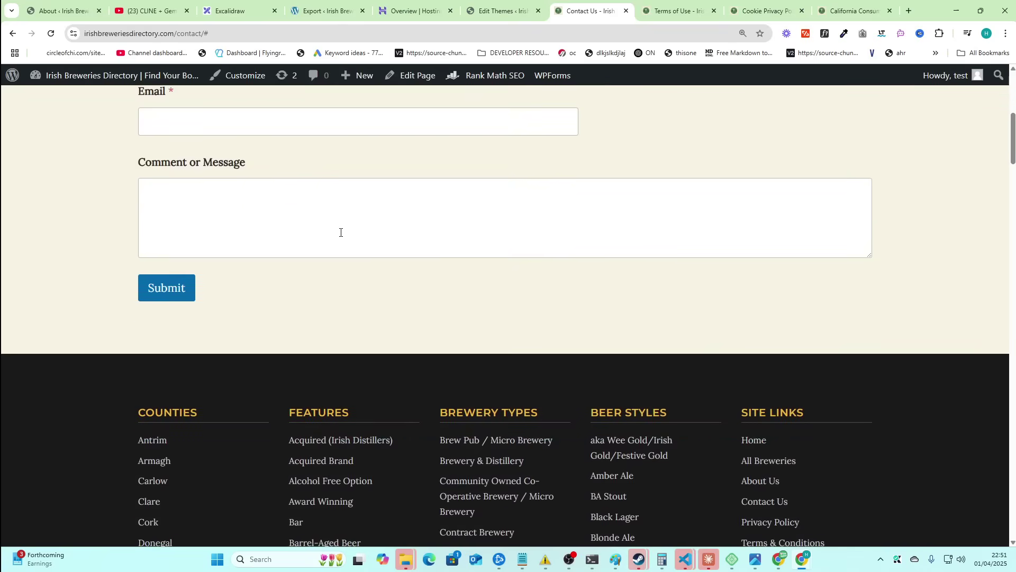
pyautogui.scroll(7, 340, 233)
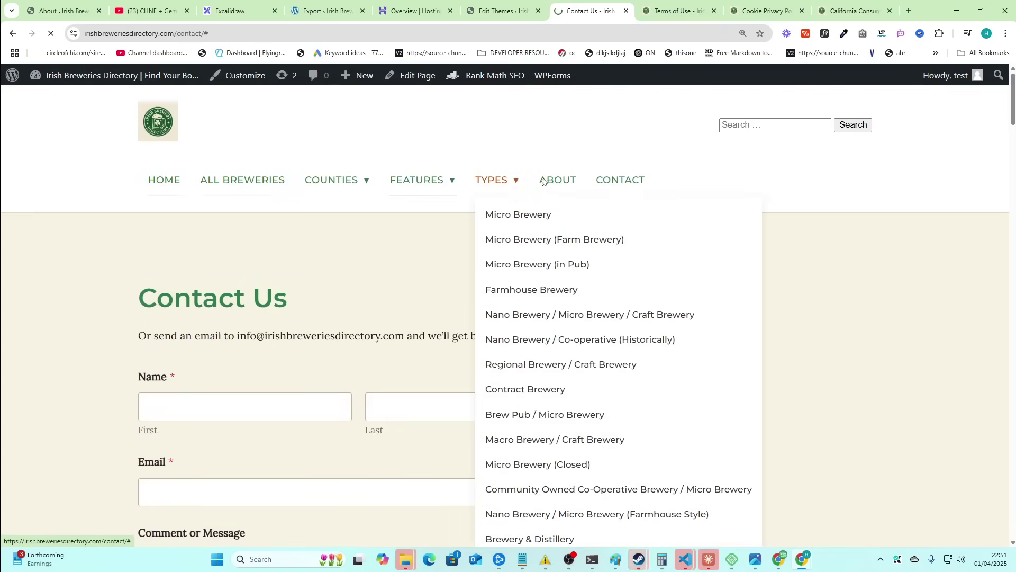
pyautogui.scroll(-14, 536, 231)
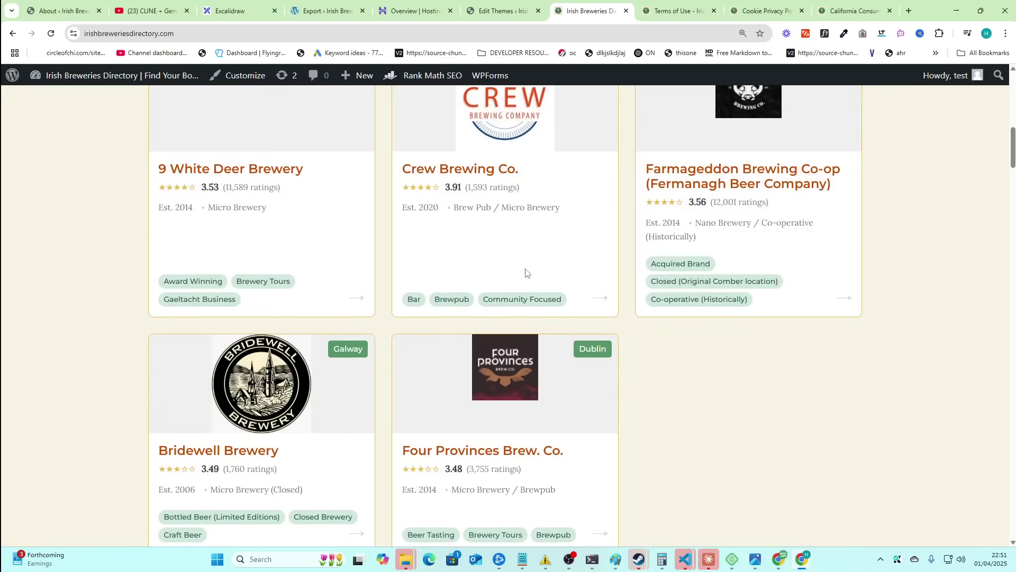
pyautogui.scroll(-2, 526, 273)
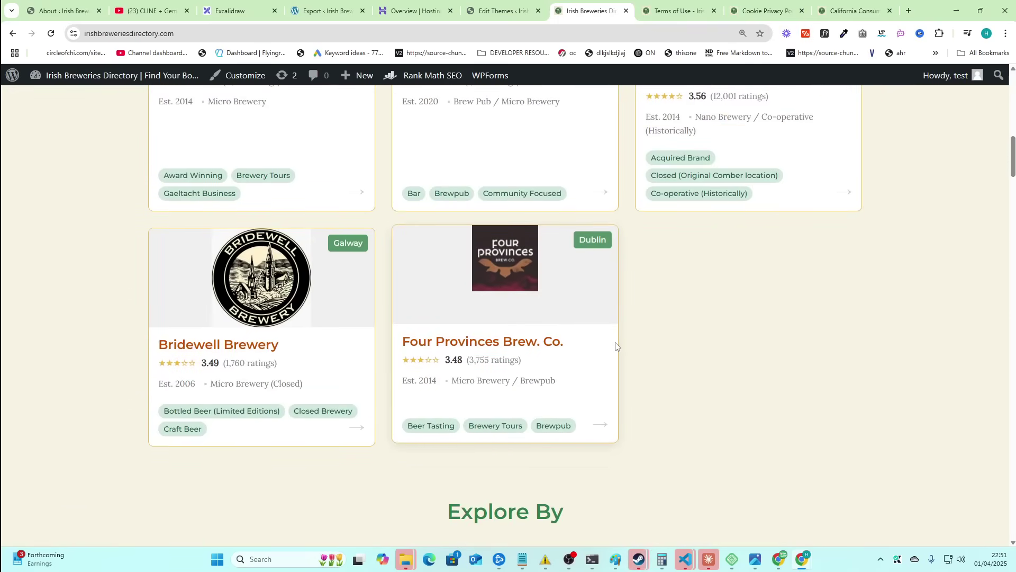
pyautogui.scroll(7, 616, 345)
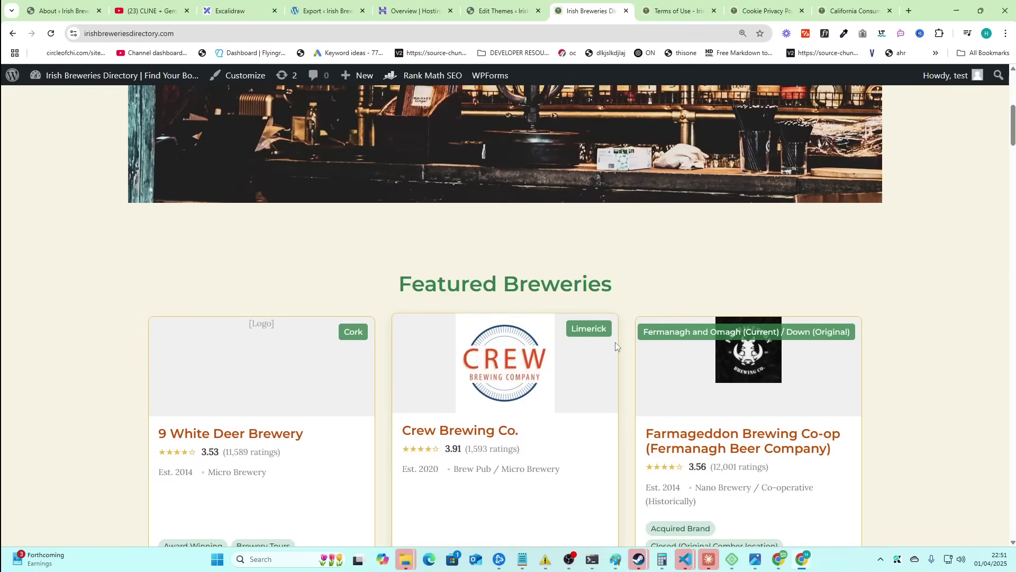
pyautogui.scroll(2, 615, 342)
pyautogui.hotkey('alt', 'Tab')
pyautogui.hotkey('alt', 'Tab')
pyautogui.hotkey('alt', 'Tab')
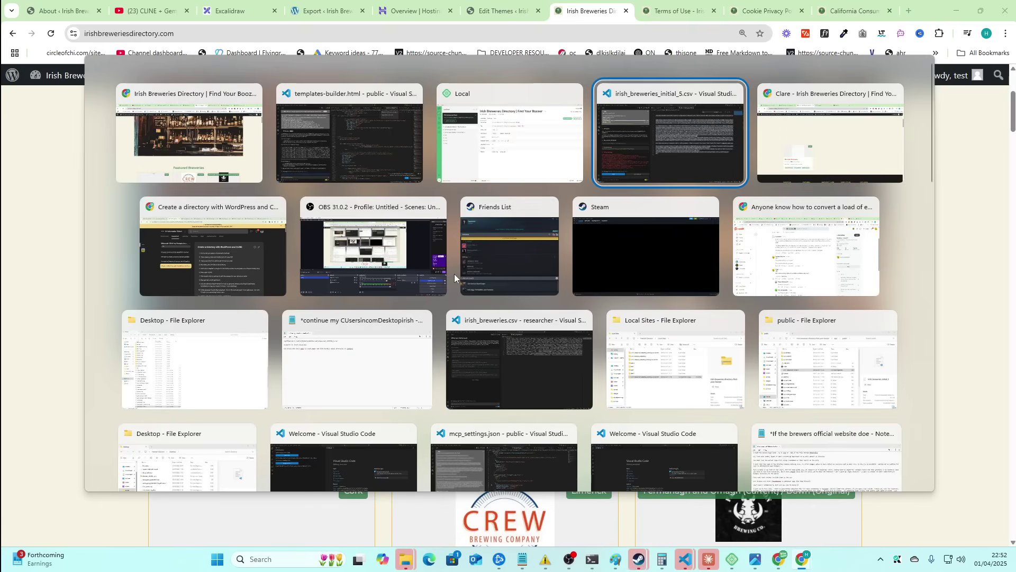
# - Select irish_breweries_initial_5.csv contents in VS Code and retry Cline's failed Burren Brewery coordinates update
pyautogui.hotkey('alt', 'Tab')
pyautogui.hotkey('alt', 'Tab')
pyautogui.click(481, 342)
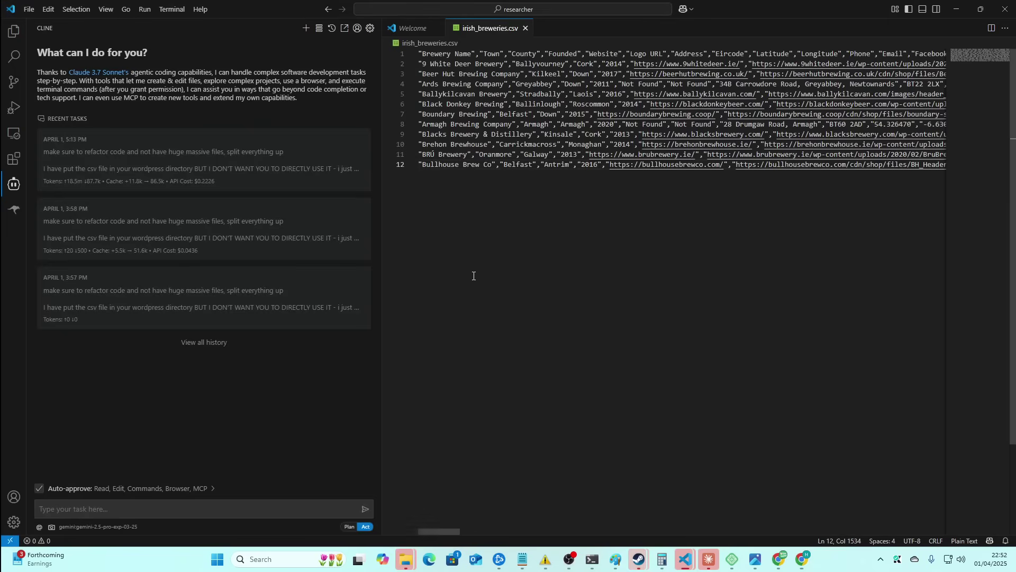
pyautogui.hotkey('alt', 'Tab')
pyautogui.hotkey('alt', 'Tab')
pyautogui.hotkey('alt', 'Tab')
pyautogui.press('Escape')
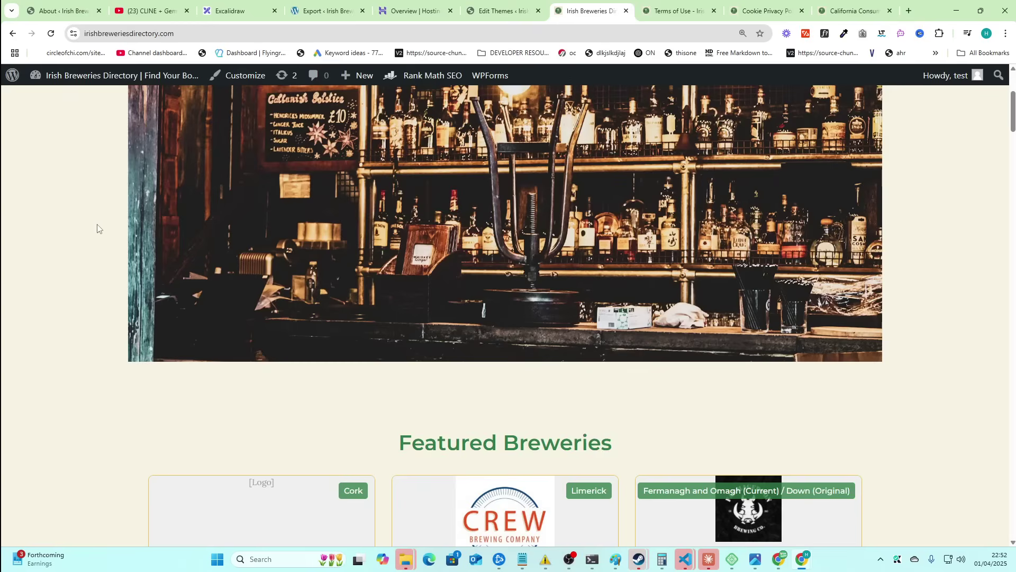
pyautogui.hotkey('alt', 'Tab')
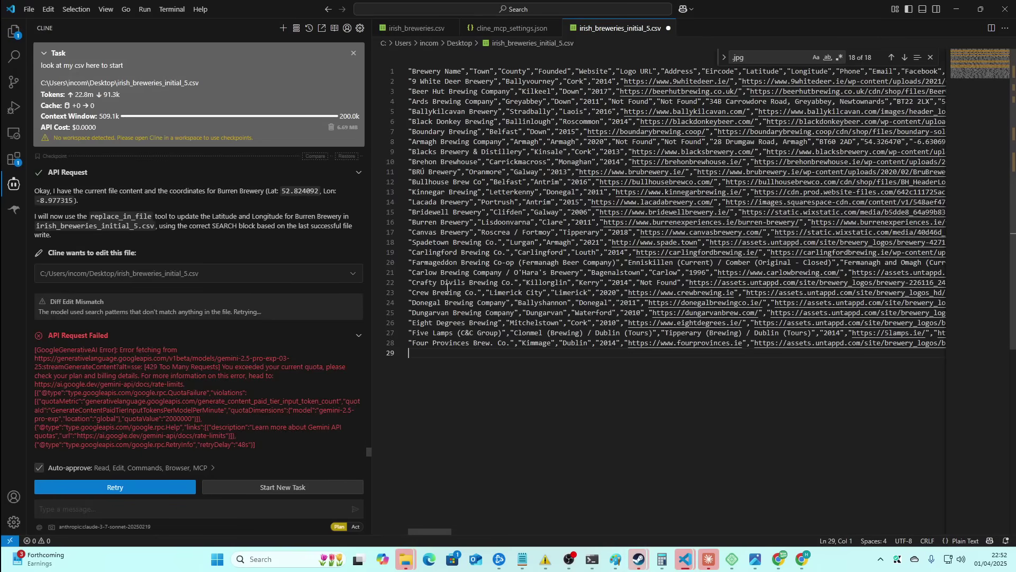
pyautogui.moveTo(467, 378); pyautogui.dragTo(394, 66)
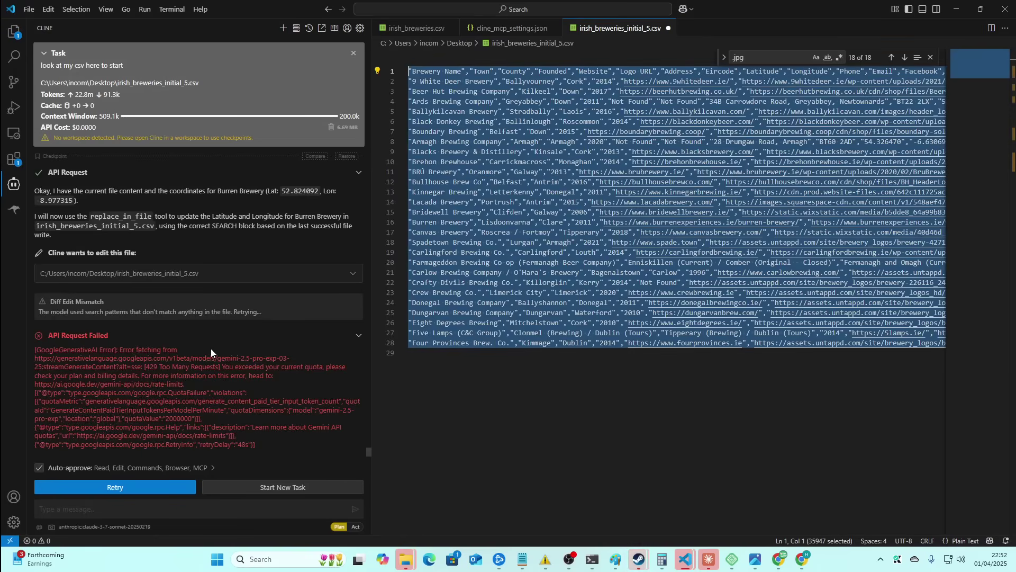
pyautogui.click(141, 487)
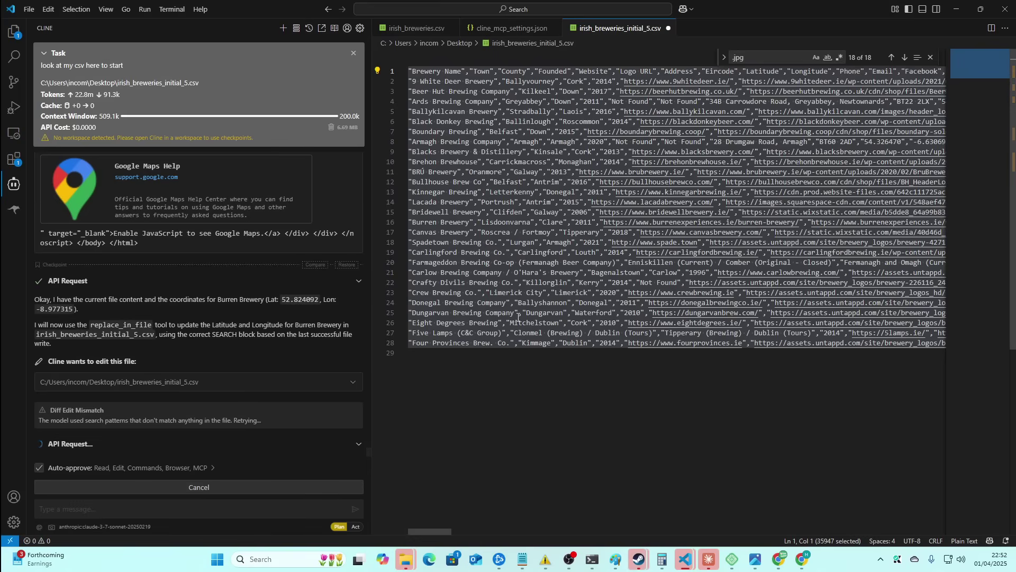
pyautogui.moveTo(414, 79); pyautogui.dragTo(479, 81)
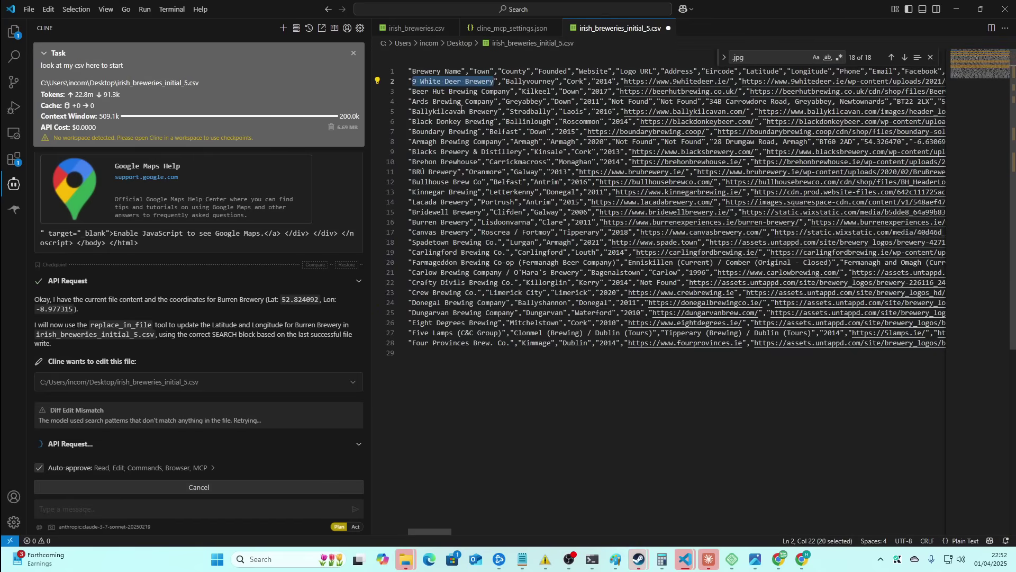
pyautogui.hotkey('alt', 'Tab')
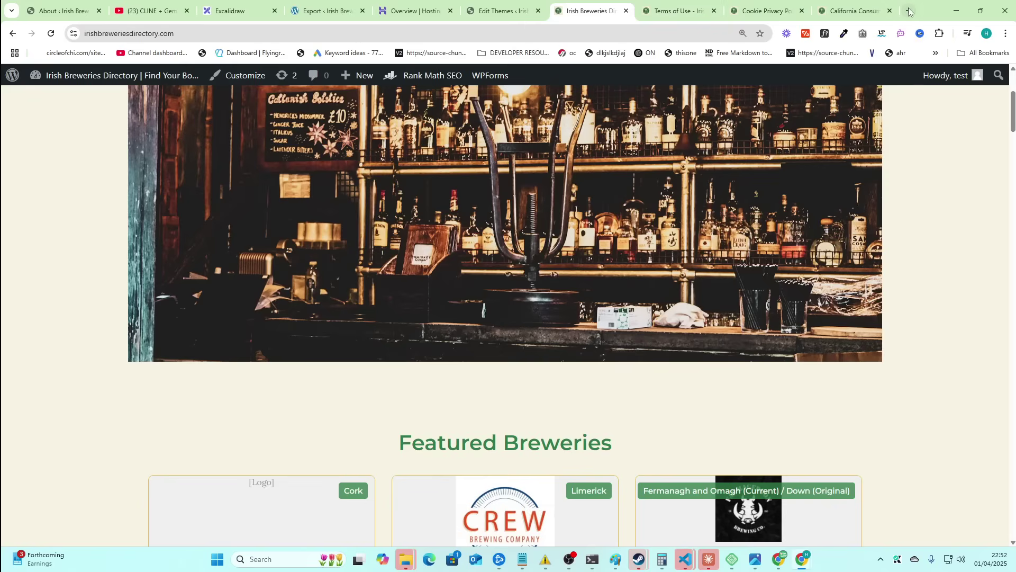
# - Search Google for 'irish brewery list' and open Wikipedia's List of breweries in Ireland table
pyautogui.click(909, 11)
pyautogui.write('irish brewr')
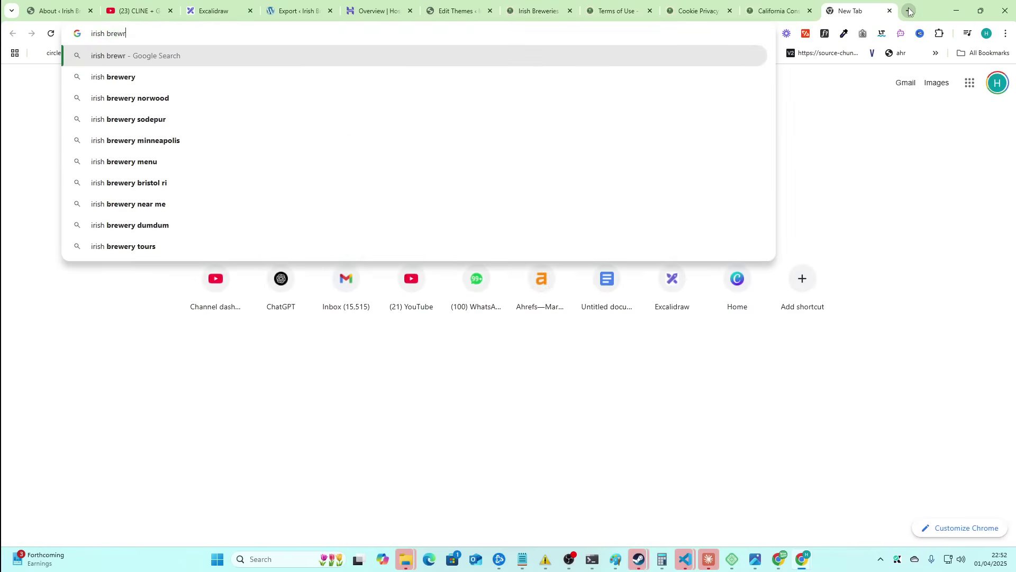
pyautogui.press('BackSpace')
pyautogui.write('ery list')
pyautogui.press('Return')
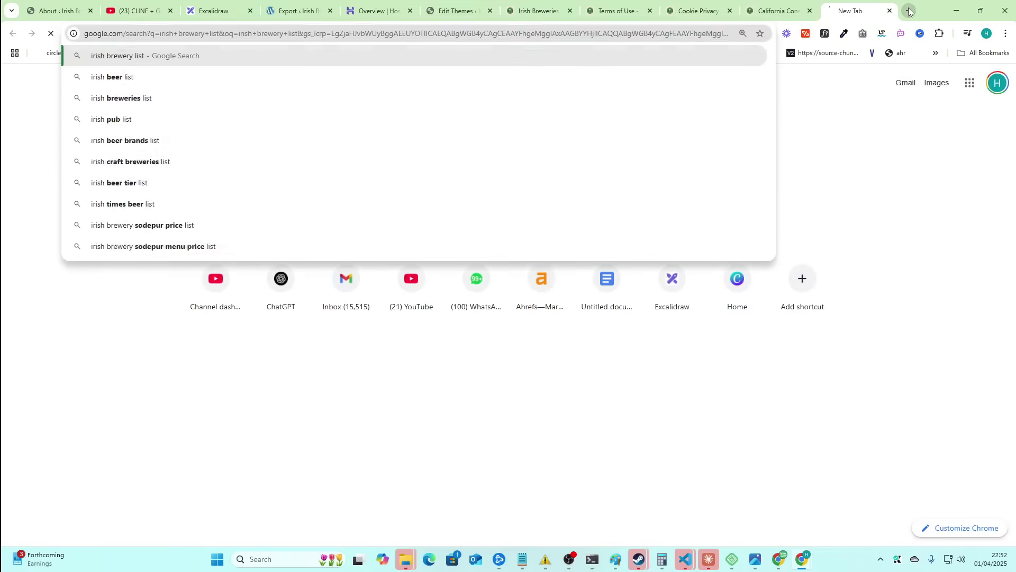
pyautogui.click(229, 212)
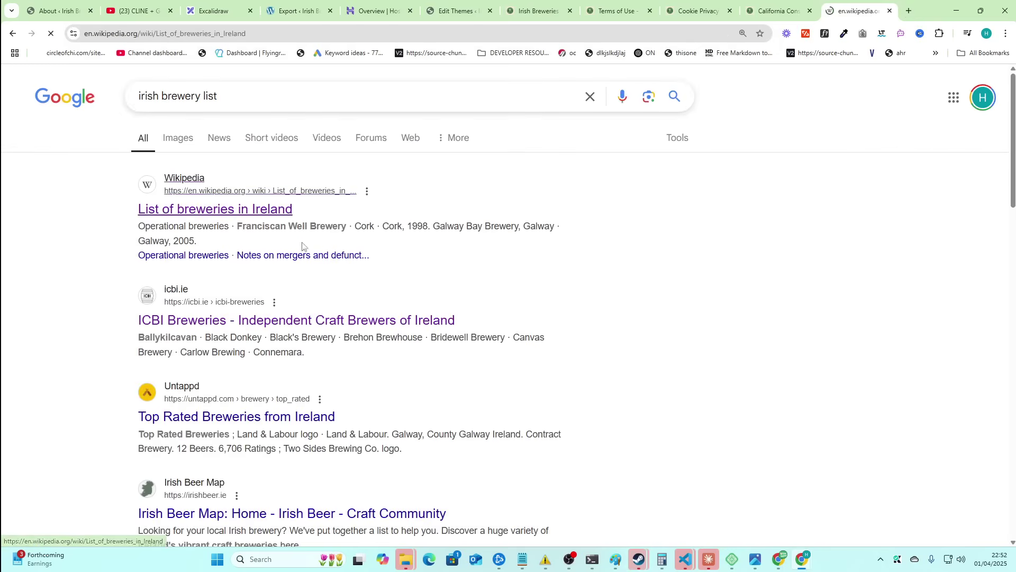
pyautogui.scroll(-4, 103, 318)
pyautogui.moveTo(102, 317); pyautogui.dragTo(762, 538)
pyautogui.click(625, 392)
pyautogui.hotkey('alt', 'Tab')
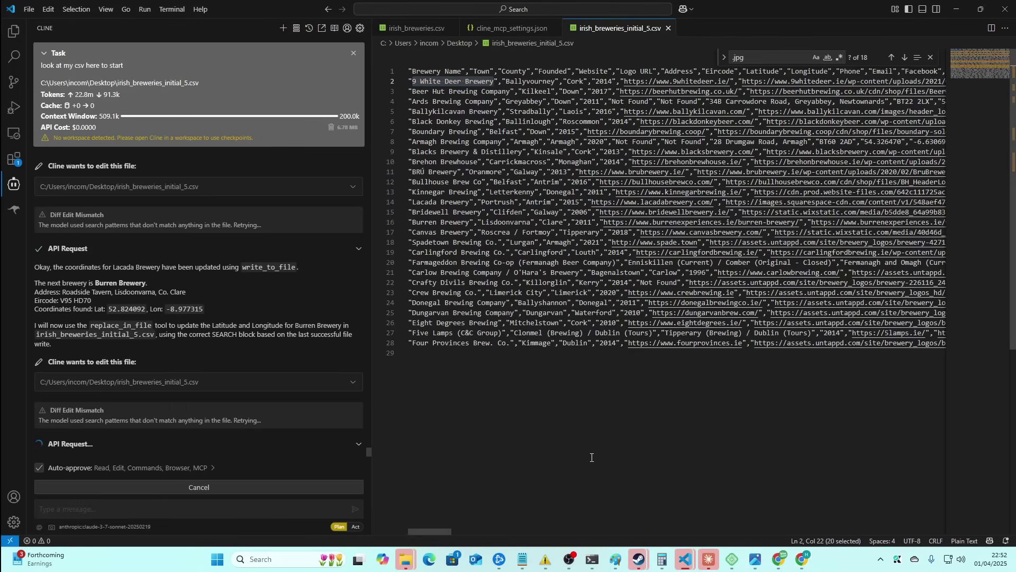
# - Review the description columns in Cline's CSV diff, then return to the Wikipedia brewery list
pyautogui.moveTo(452, 532); pyautogui.dragTo(931, 541)
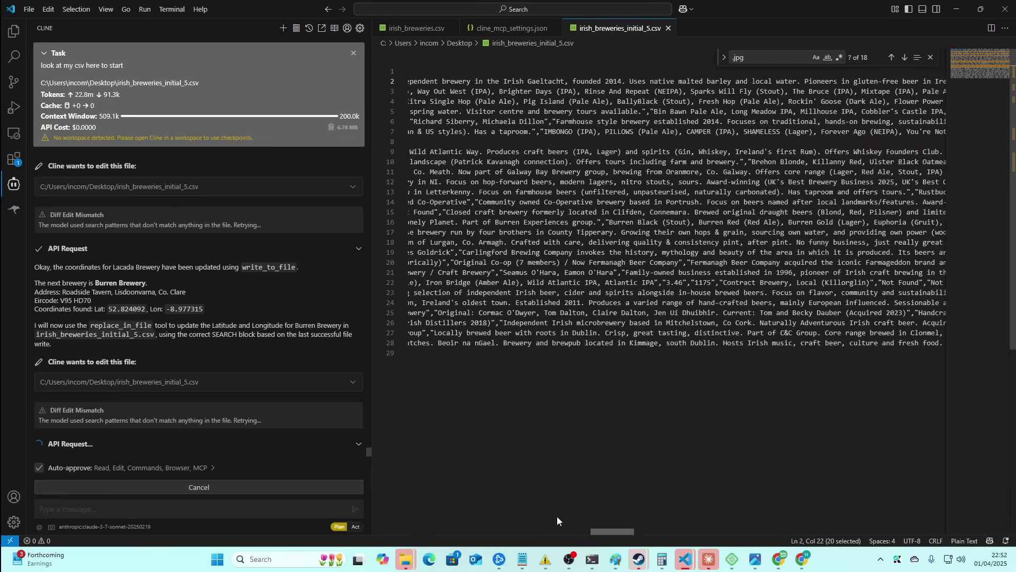
pyautogui.hscroll(-10, 395, 491)
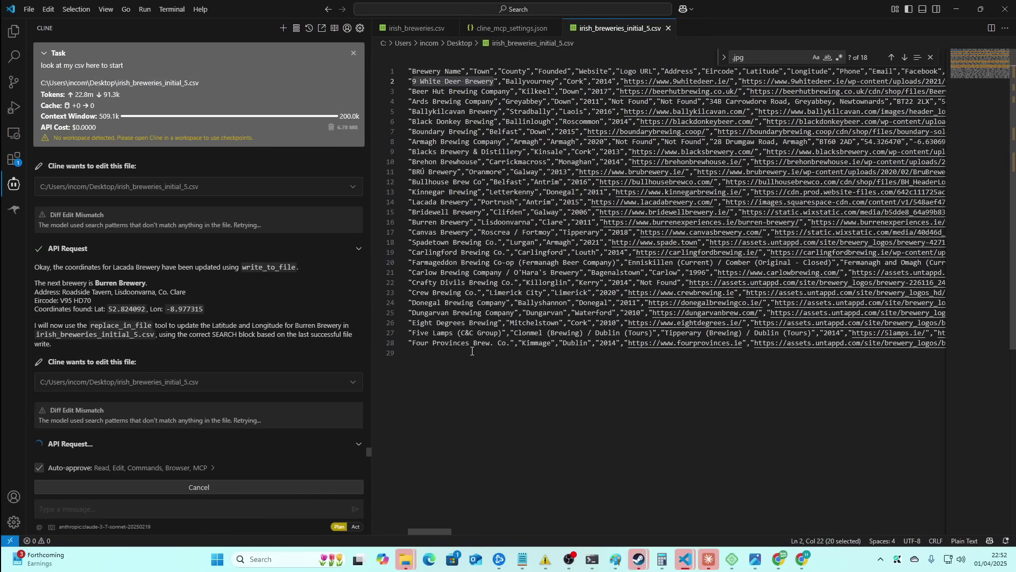
pyautogui.hotkey('alt', 'Tab')
pyautogui.hotkey('alt', 'Tab')
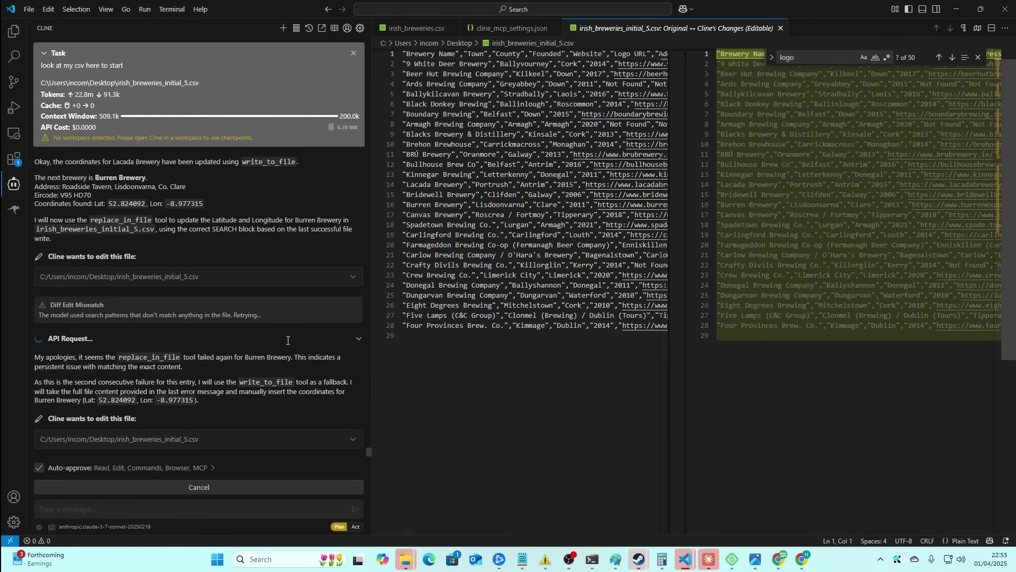
pyautogui.hotkey('alt', 'Tab')
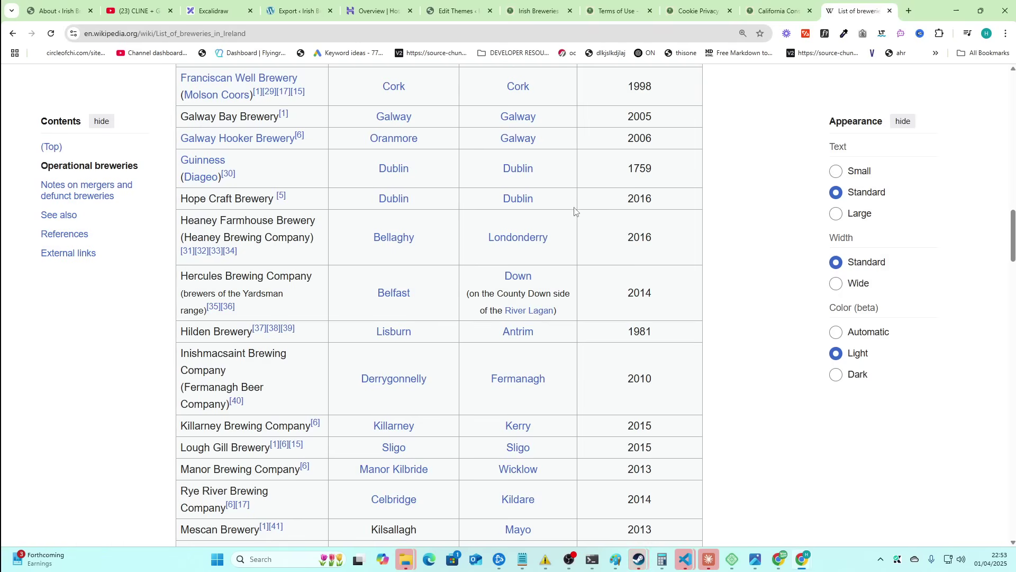
# - Open Breweries > Import CSV in the Irish Breweries admin, leaving the file chooser empty
pyautogui.click(534, 11)
pyautogui.moveTo(12, 74)
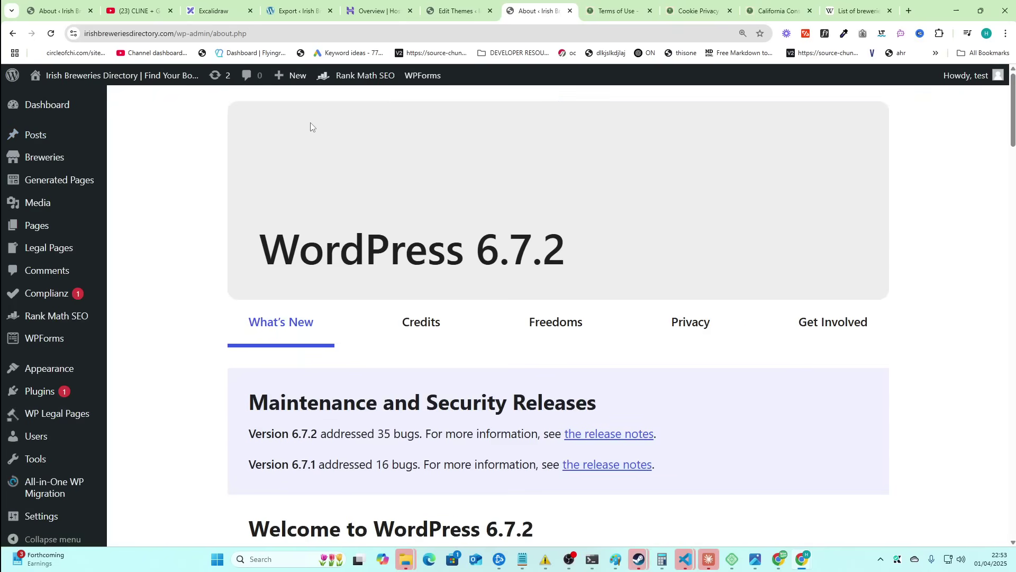
pyautogui.moveTo(59, 158)
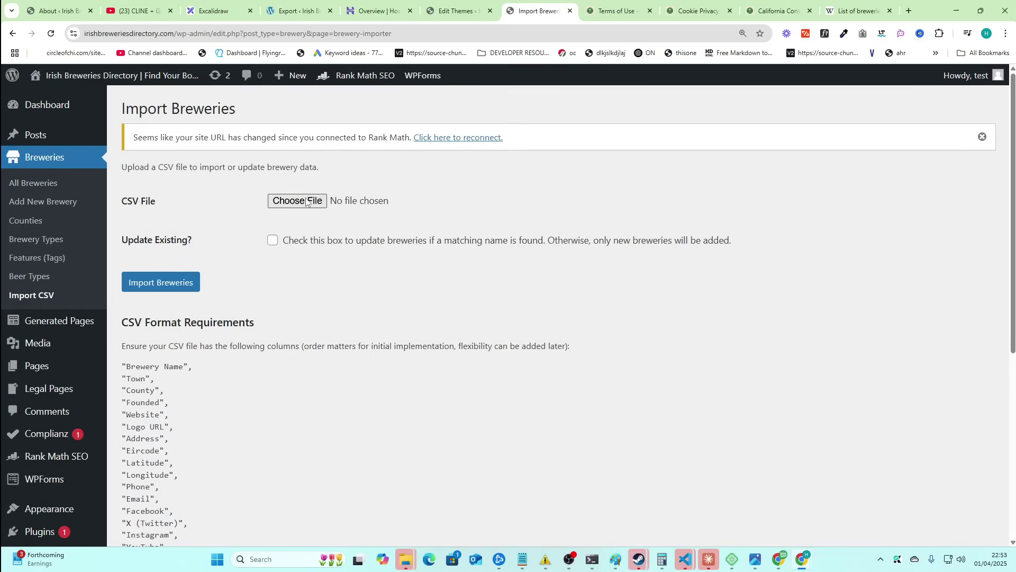
pyautogui.click(306, 201)
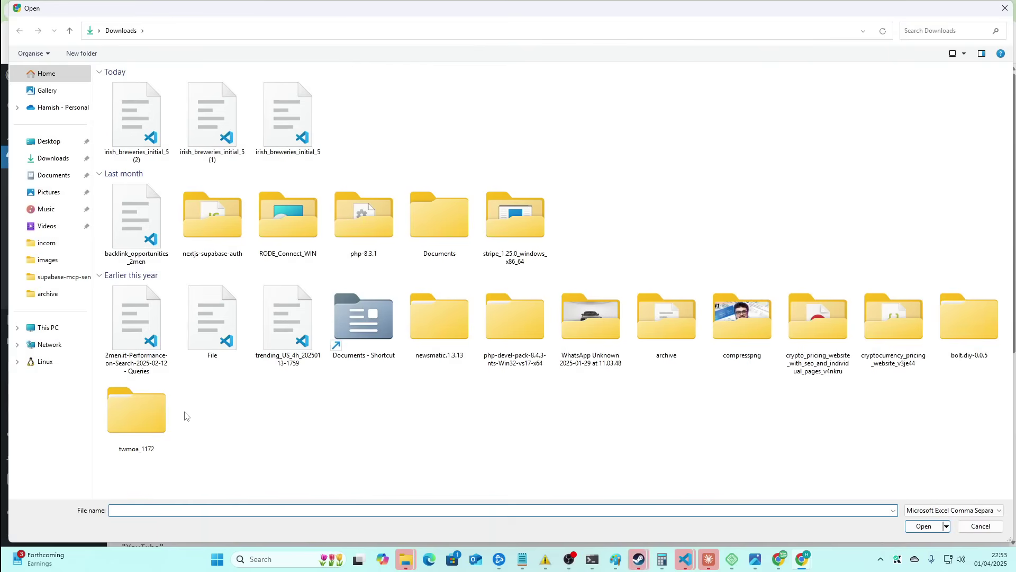
pyautogui.press('Escape')
pyautogui.hotkey('alt', 'Tab')
pyautogui.hotkey('alt', 'Tab')
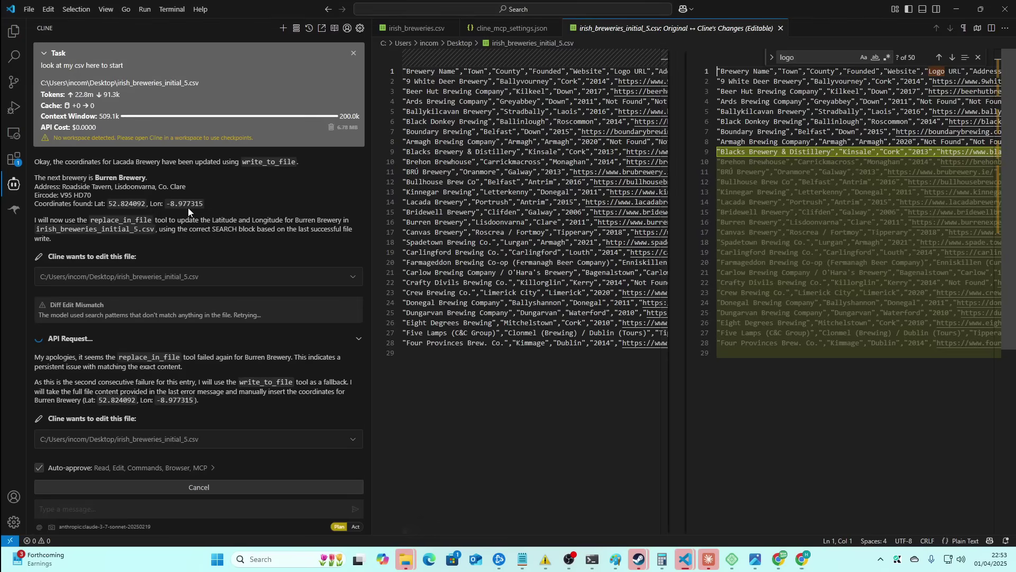
# - Reveal irish_breweries_initial_5.csv in File Explorer from its VS Code editor tab
pyautogui.click(14, 31)
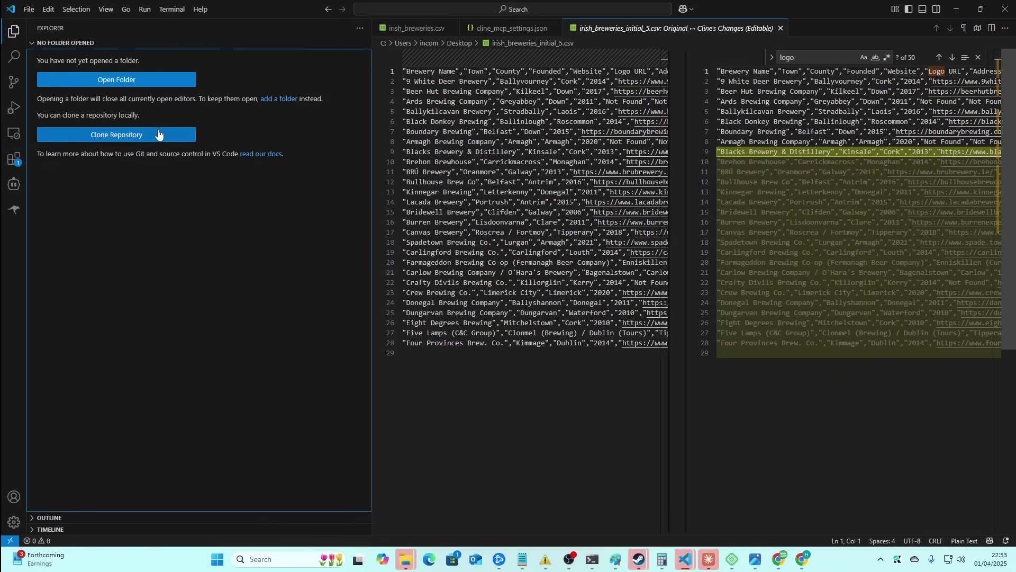
pyautogui.hotkey('alt', 'Tab')
pyautogui.hotkey('alt', 'Tab')
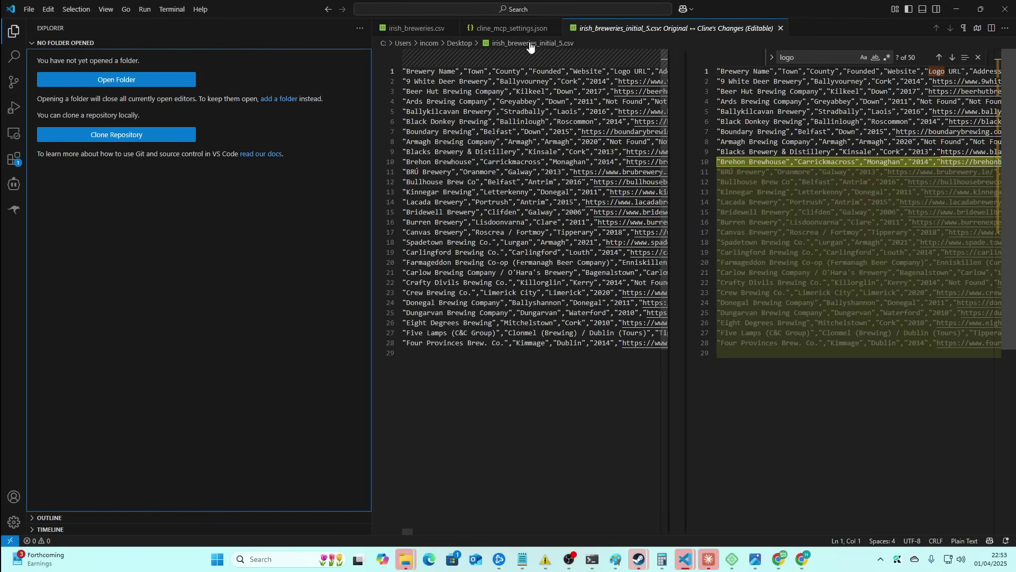
pyautogui.rightClick(668, 28)
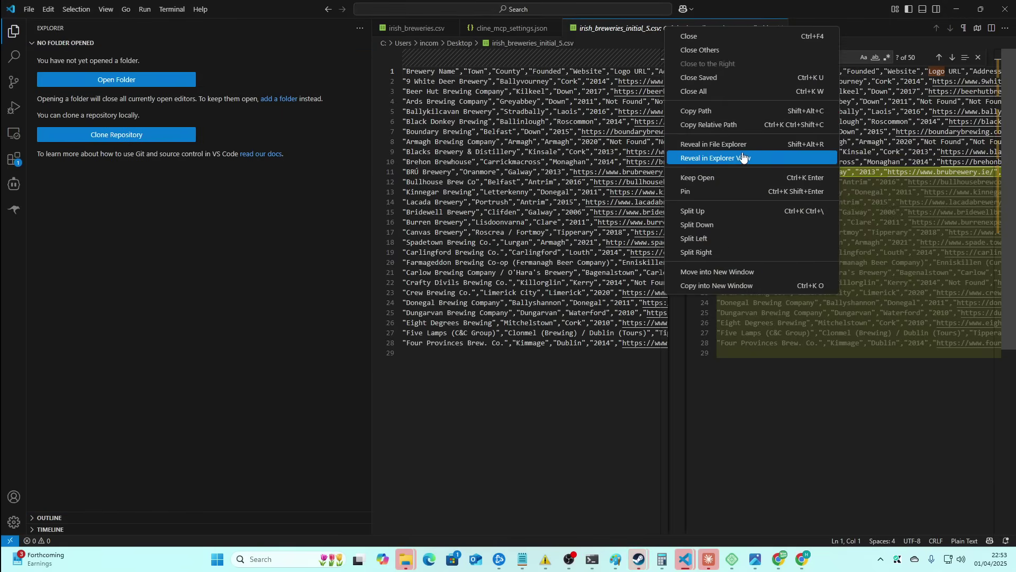
pyautogui.click(714, 144)
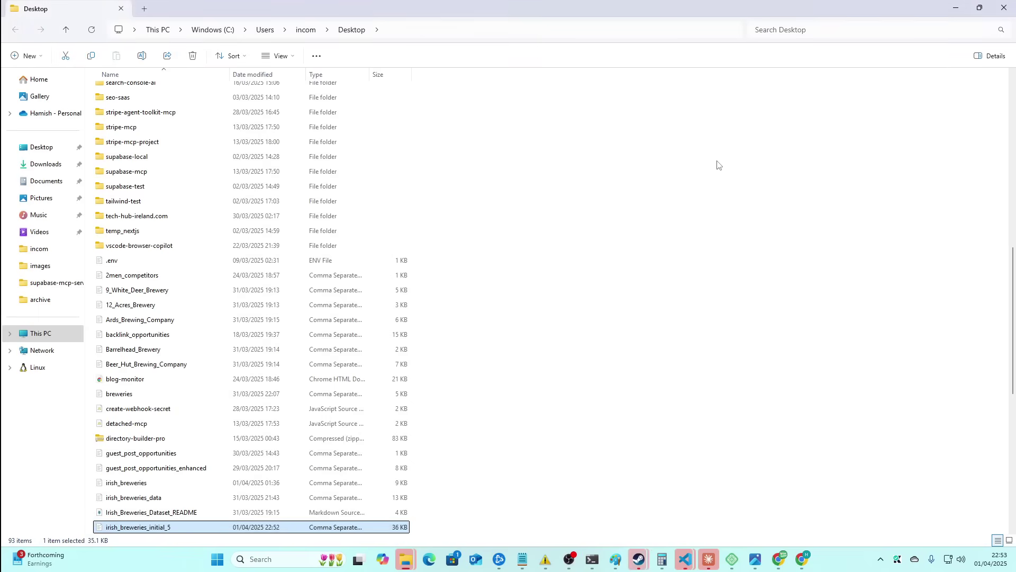
# - Import the CSV into WordPress with Update Existing ticked
pyautogui.moveTo(200, 529); pyautogui.dragTo(307, 202)
pyautogui.hotkey('alt', 'Tab')
pyautogui.hotkey('alt', 'Tab')
pyautogui.click(272, 240)
pyautogui.click(156, 286)
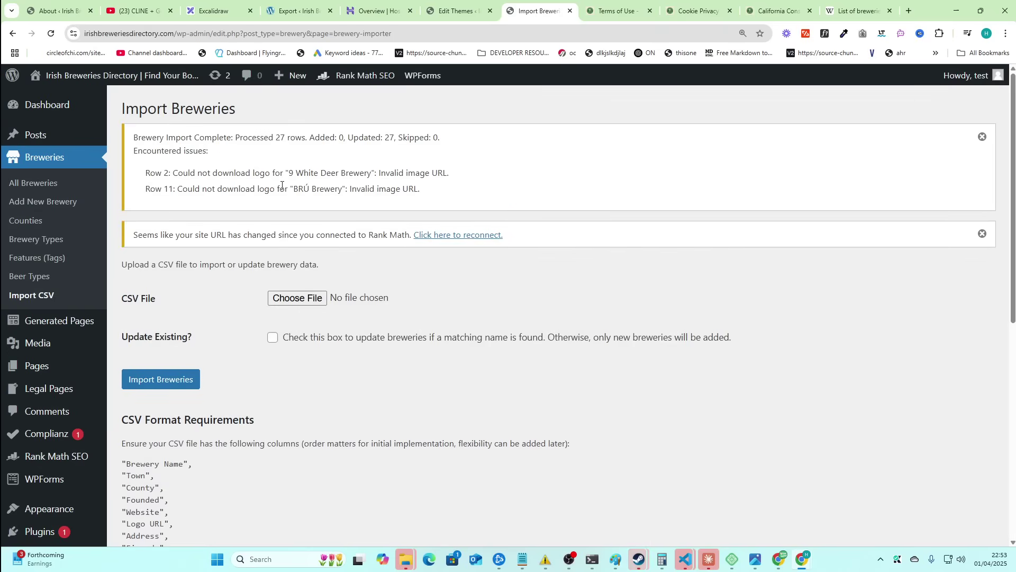
# - Review the import notice's logo download errors, including the Row 11 error
pyautogui.moveTo(297, 187); pyautogui.dragTo(127, 106)
pyautogui.tripleClick(327, 188)
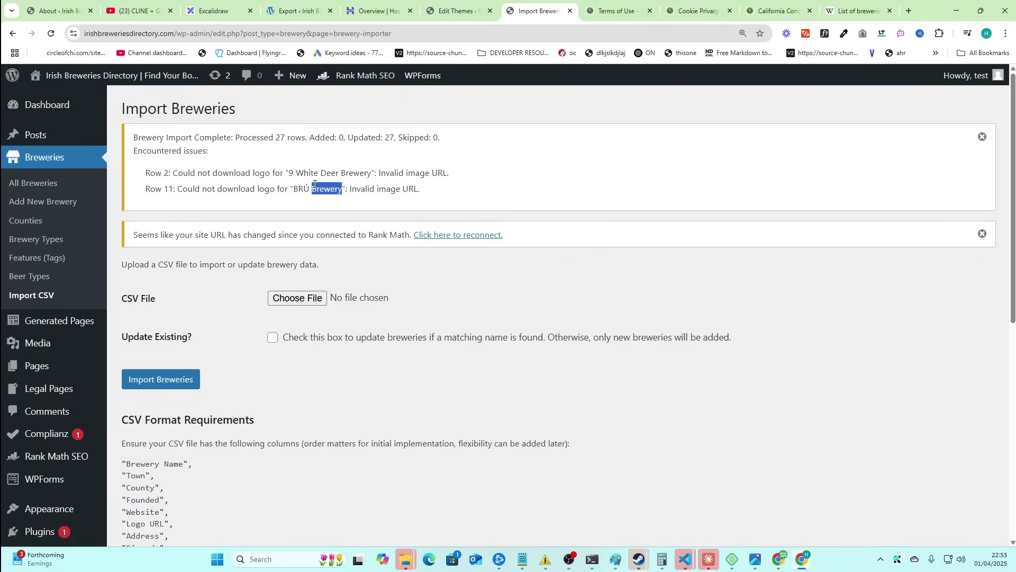
pyautogui.click(410, 183)
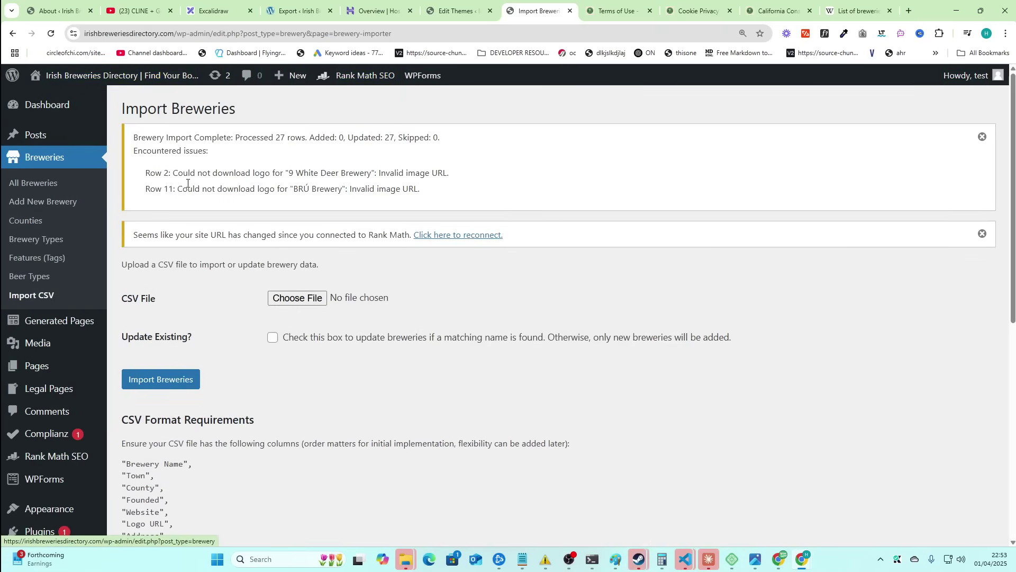
pyautogui.click(338, 136)
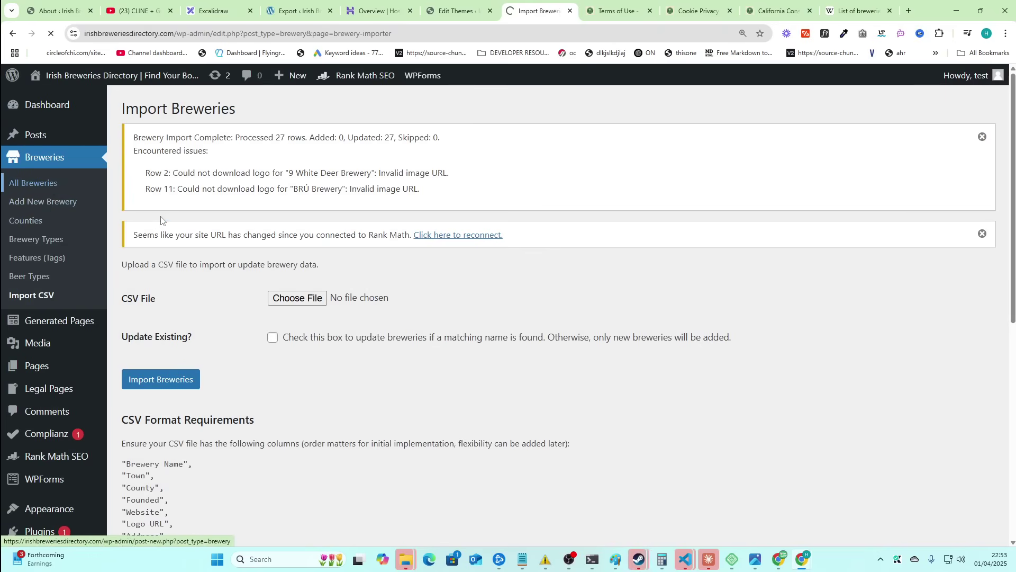
pyautogui.scroll(-1, 262, 311)
pyautogui.scroll(-7, 262, 311)
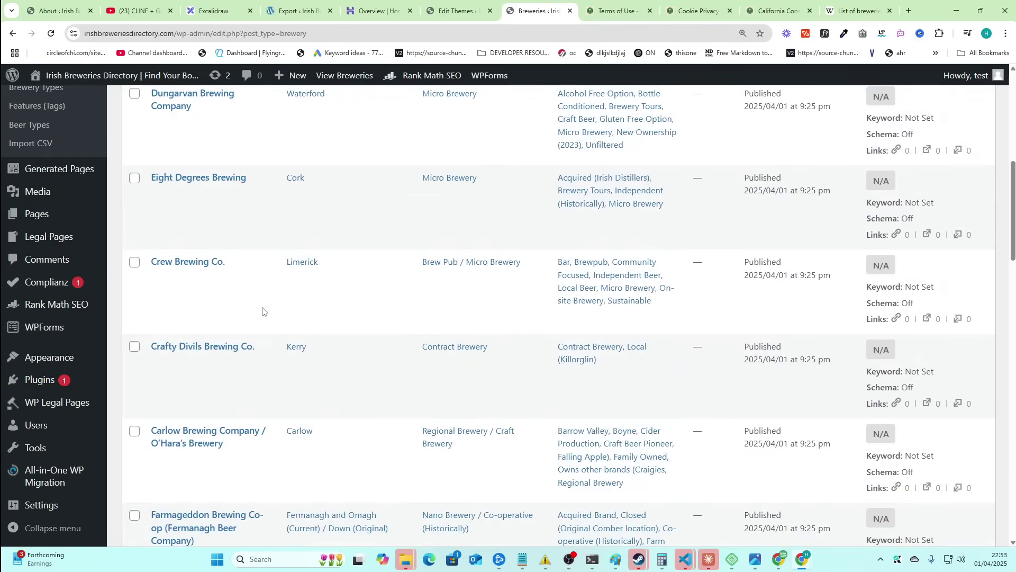
pyautogui.scroll(8, 259, 286)
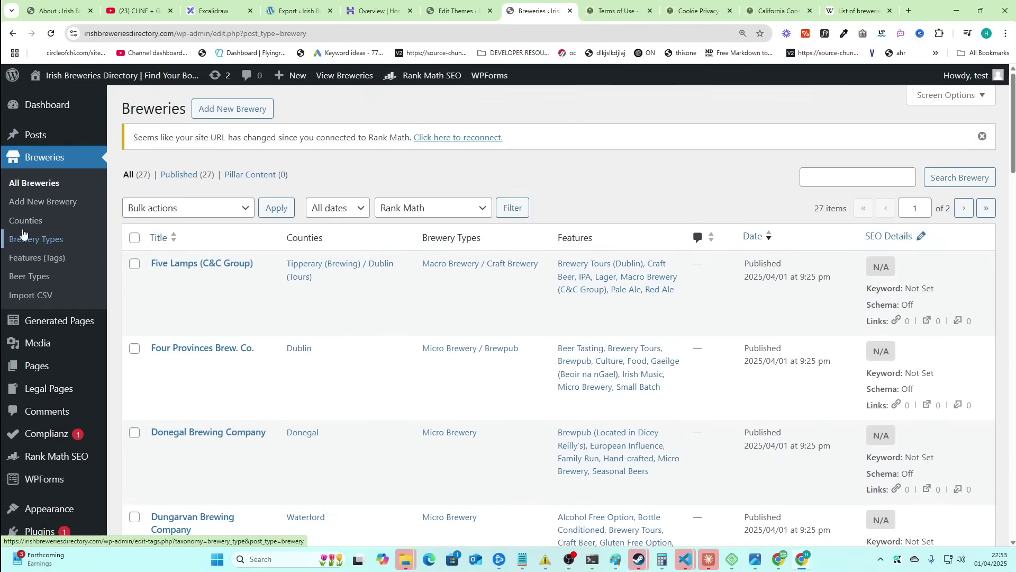
# - Open the Counties admin list and look through it
pyautogui.click(25, 226)
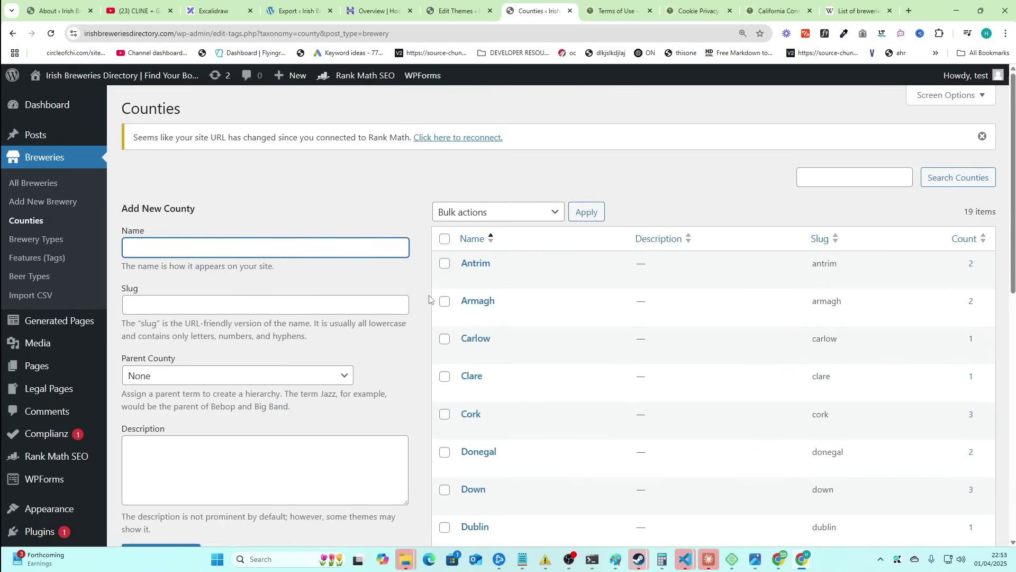
pyautogui.scroll(-1, 612, 289)
pyautogui.scroll(-8, 612, 289)
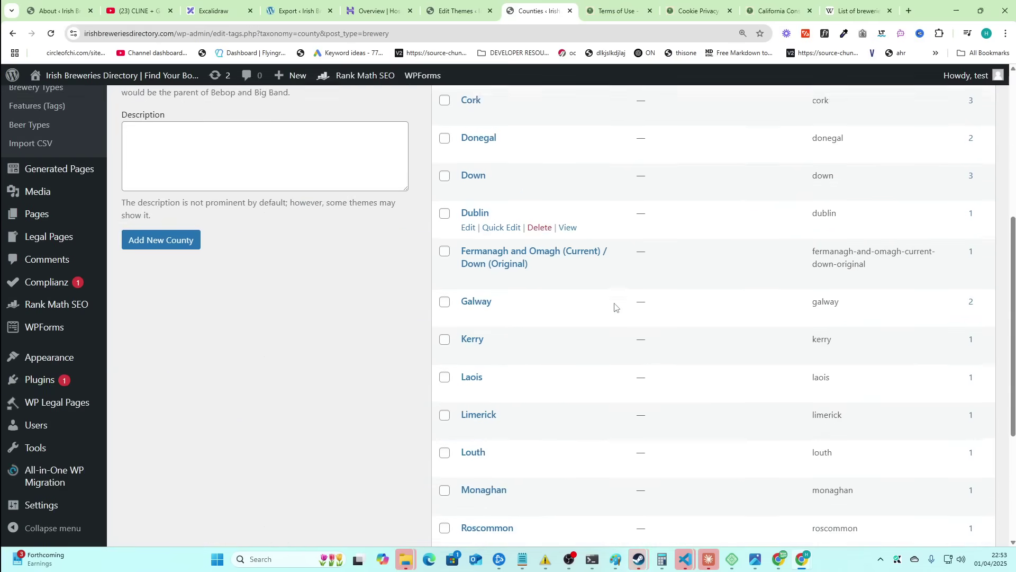
pyautogui.scroll(3, 611, 289)
pyautogui.scroll(4, 403, 270)
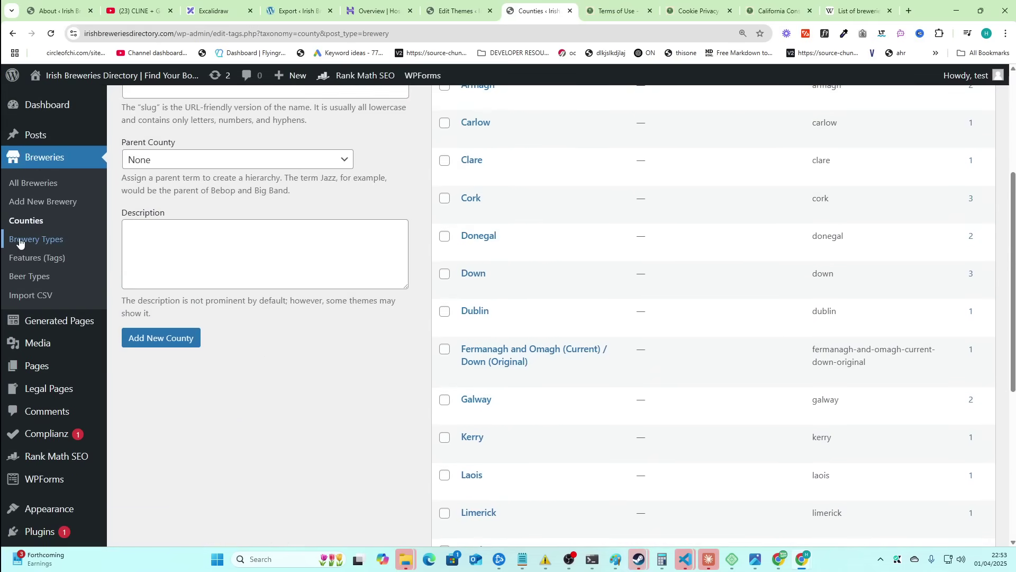
# - Open the Brewery Types list and check its 21 types, with Micro Brewery at 6
pyautogui.click(22, 239)
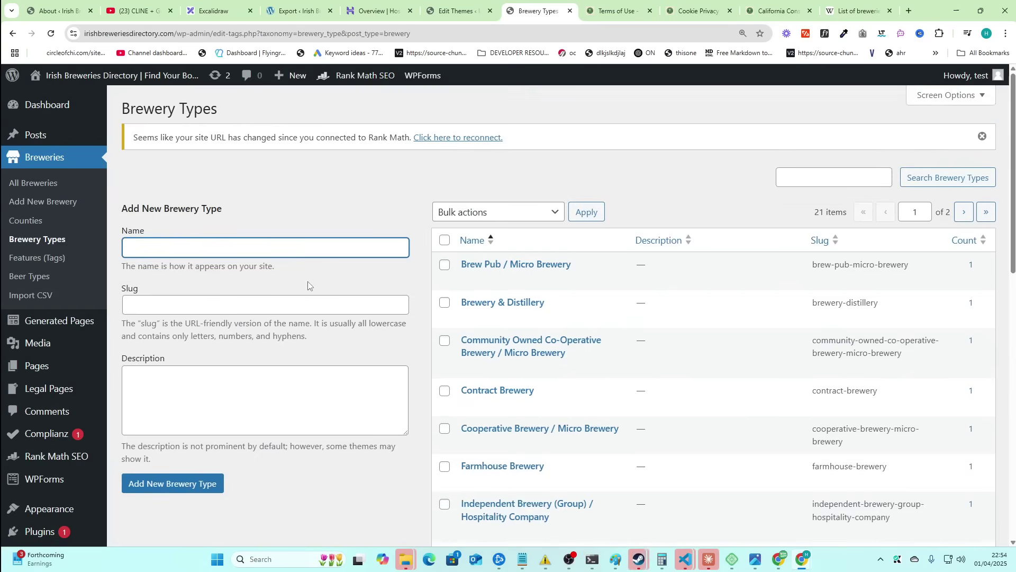
pyautogui.scroll(-1, 318, 304)
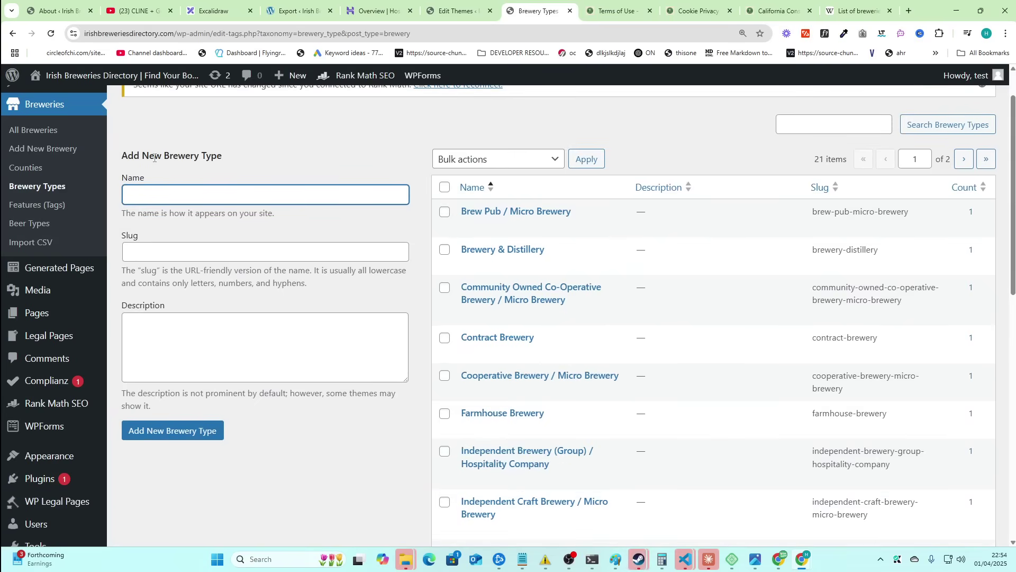
pyautogui.moveTo(123, 155); pyautogui.dragTo(240, 181)
pyautogui.click(297, 195)
pyautogui.scroll(-4, 455, 315)
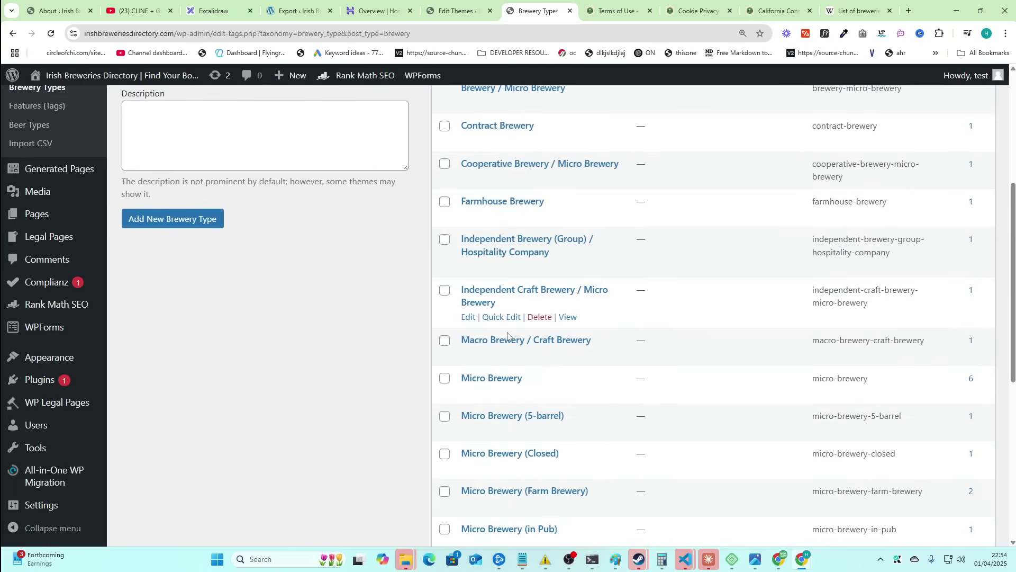
pyautogui.click(568, 354)
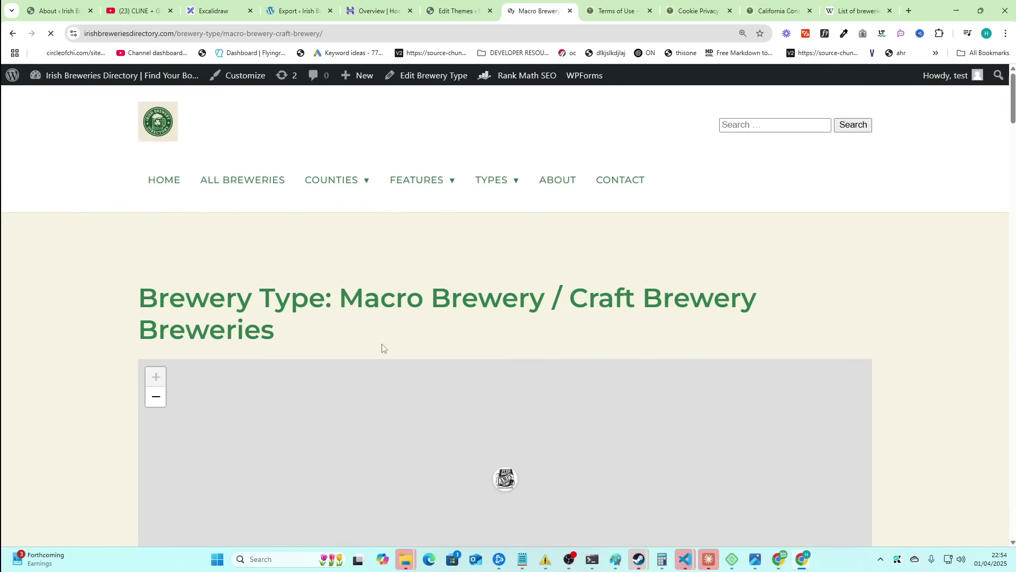
pyautogui.scroll(-2, 381, 347)
pyautogui.moveTo(389, 416); pyautogui.dragTo(136, 334)
pyautogui.scroll(-2, 137, 335)
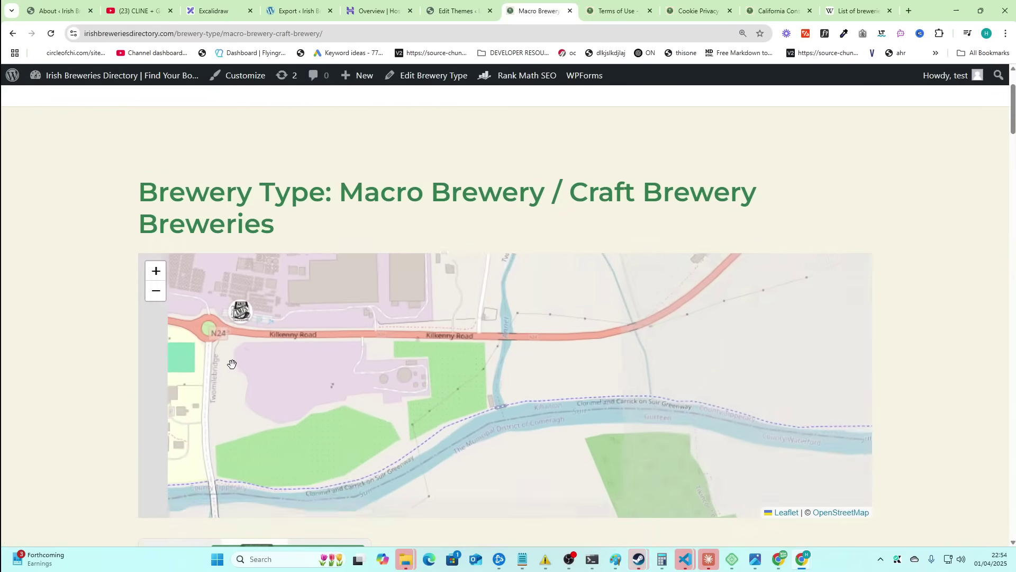
pyautogui.scroll(-6, 95, 327)
pyautogui.scroll(5, 142, 334)
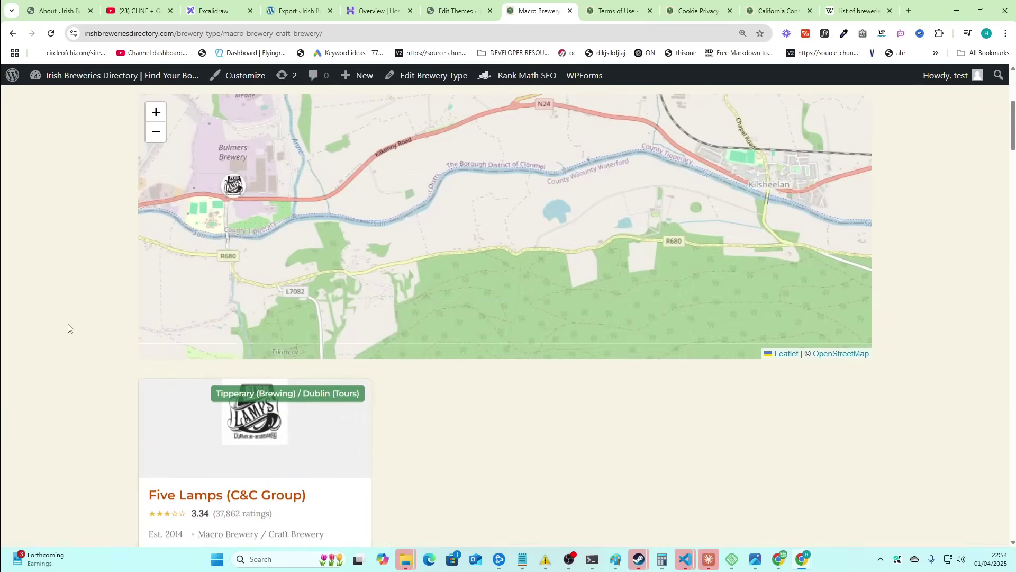
pyautogui.moveTo(326, 141); pyautogui.dragTo(555, 159)
pyautogui.click(522, 142)
pyautogui.click(459, 10)
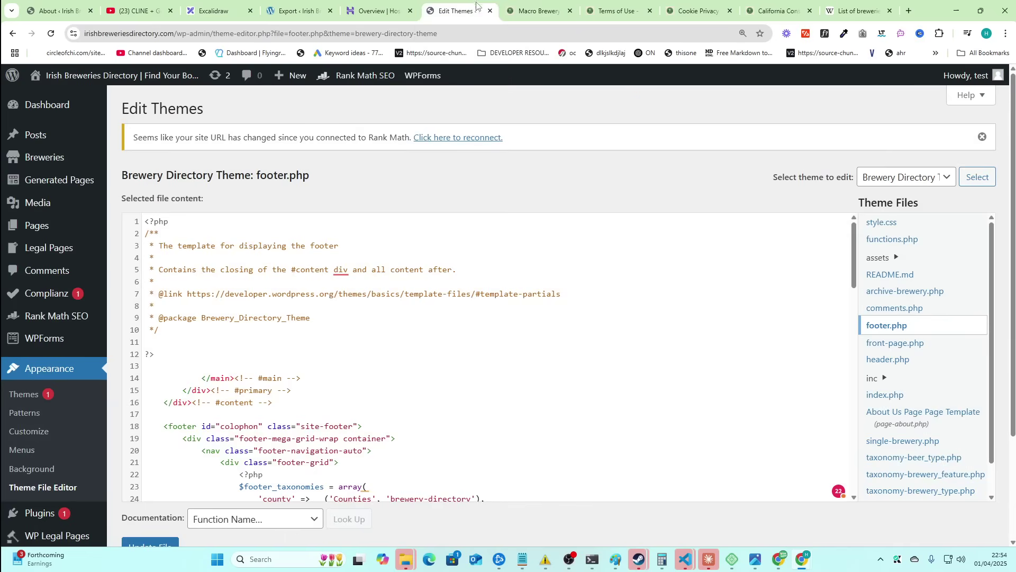
pyautogui.click(536, 11)
pyautogui.hotkey('alt', 'Left')
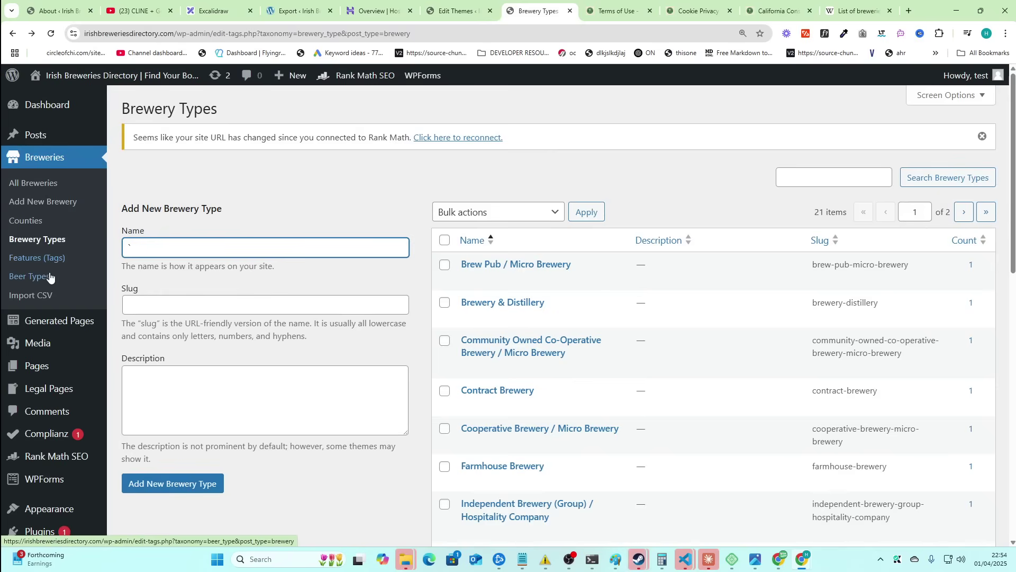
# - Open the Beer Types admin list and scroll down to Dark Mild
pyautogui.click(49, 277)
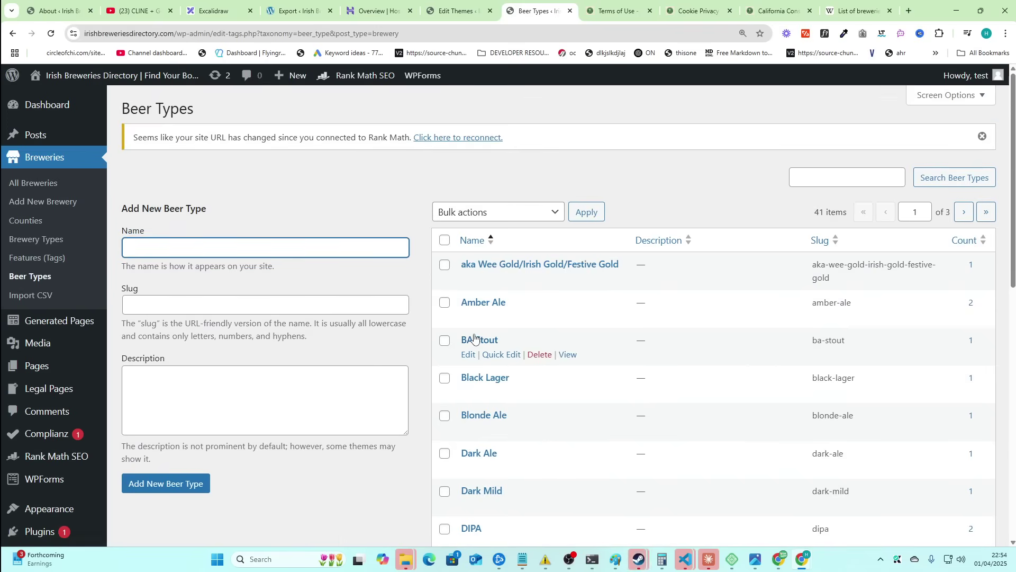
pyautogui.scroll(-1, 485, 337)
pyautogui.scroll(-1, 498, 295)
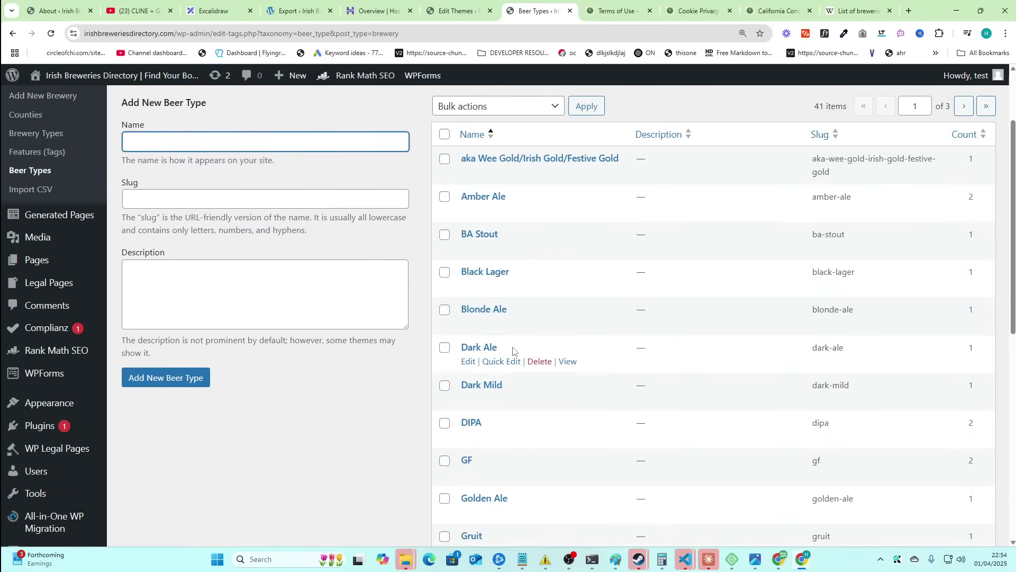
# - View the Dark Mild page and inspect its map and Four Provinces Brew. Co. card
pyautogui.click(567, 399)
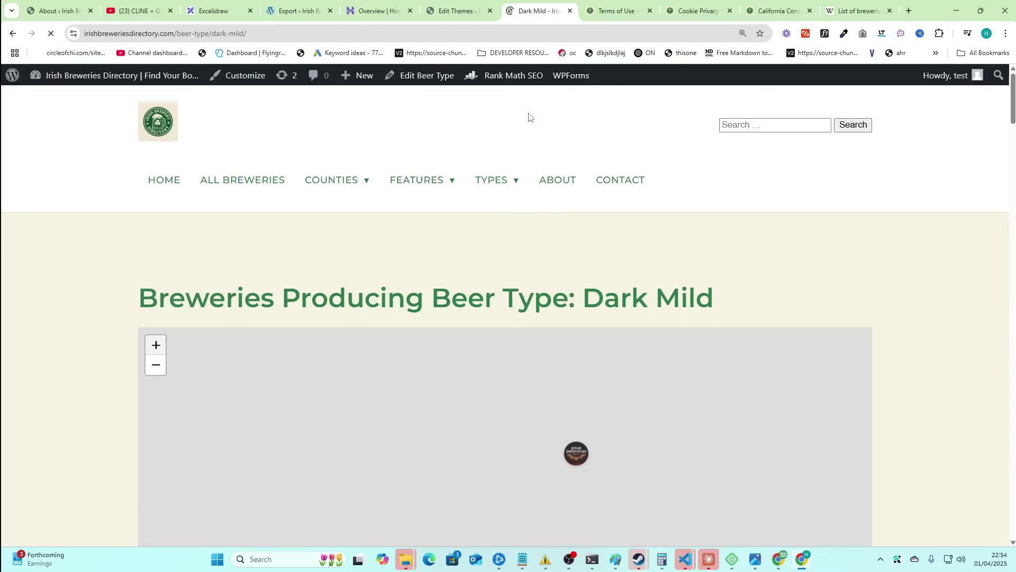
pyautogui.scroll(-4, 59, 288)
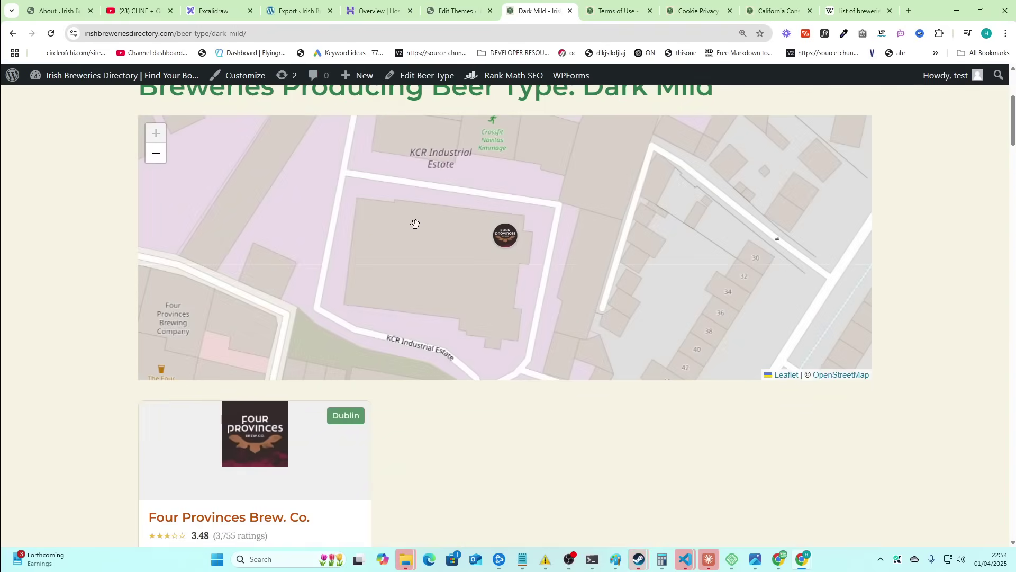
pyautogui.scroll(3, 122, 290)
pyautogui.moveTo(139, 244); pyautogui.dragTo(690, 234)
pyautogui.click(690, 234)
pyautogui.moveTo(605, 244); pyautogui.dragTo(762, 249)
pyautogui.click(762, 249)
pyautogui.scroll(-3, 537, 291)
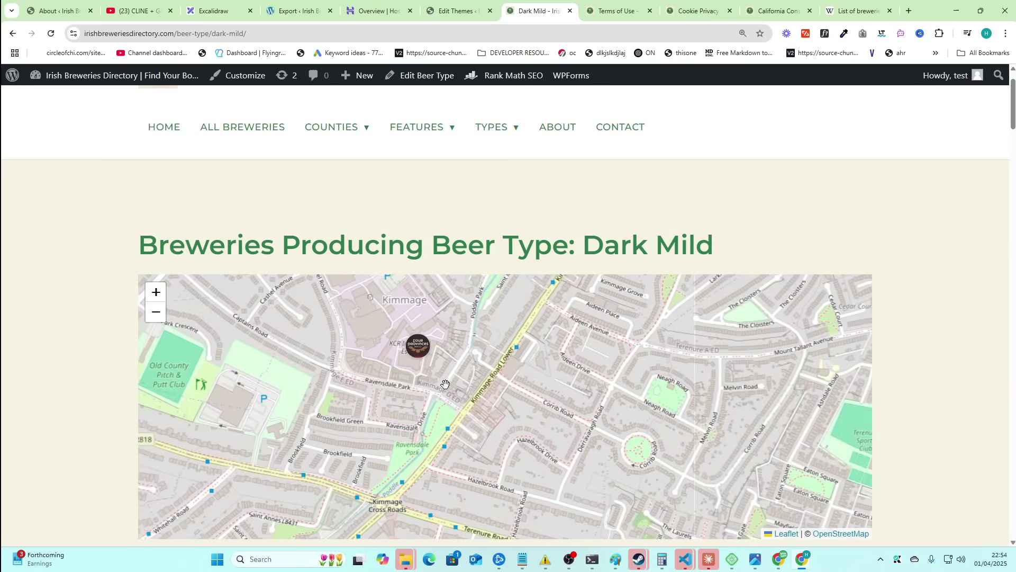
pyautogui.scroll(-7, 386, 444)
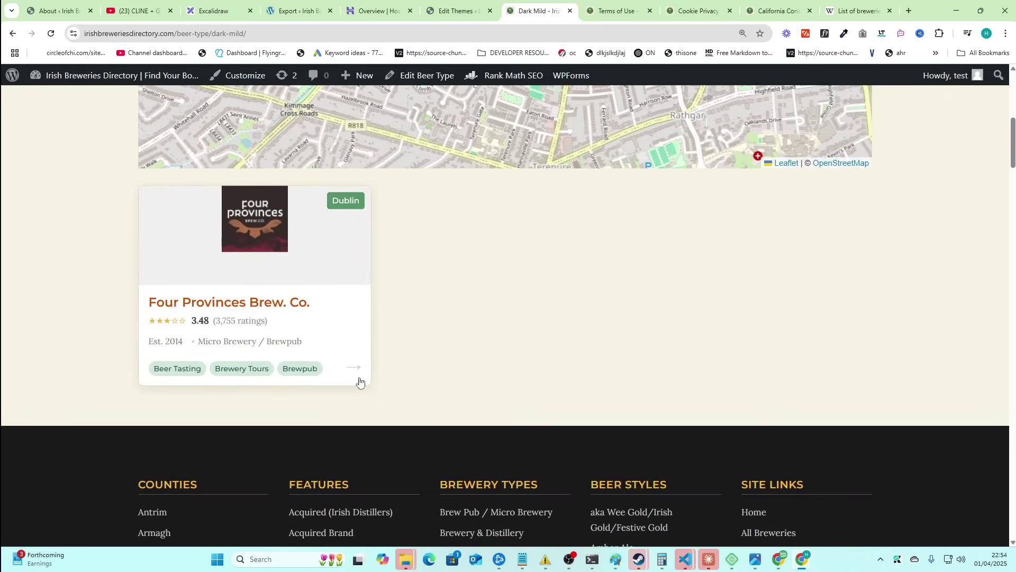
pyautogui.scroll(8, 331, 381)
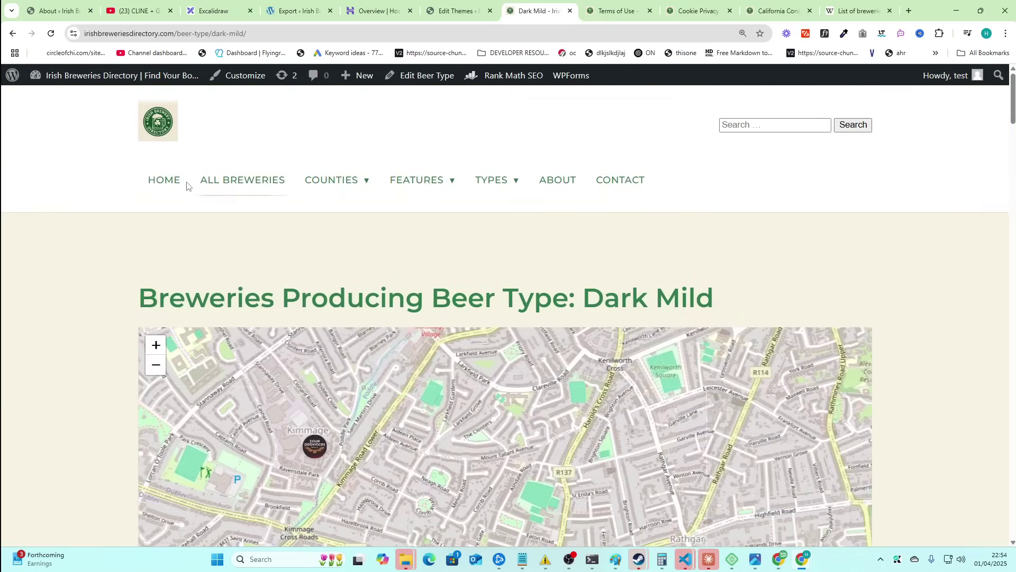
# - From the home page, open the Breweries with Tours card under Discover More
pyautogui.click(177, 184)
pyautogui.scroll(-20, 333, 370)
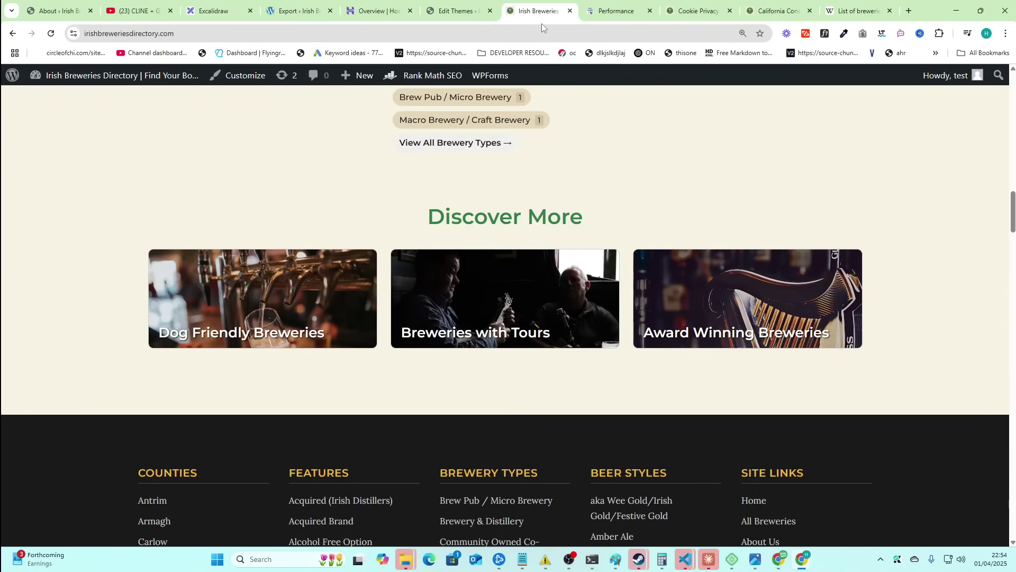
pyautogui.scroll(4, 333, 464)
pyautogui.scroll(-2, 334, 461)
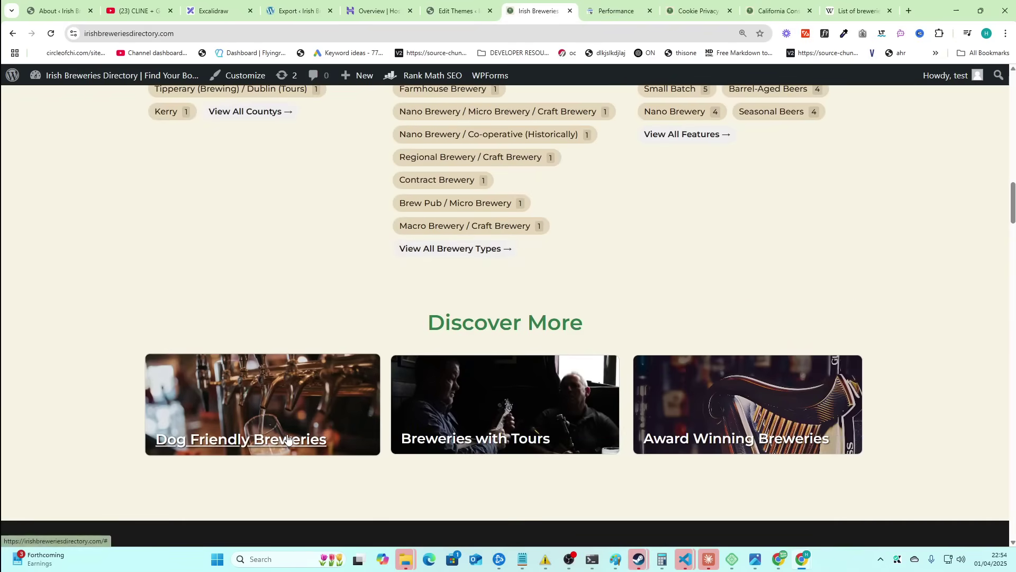
pyautogui.click(486, 439)
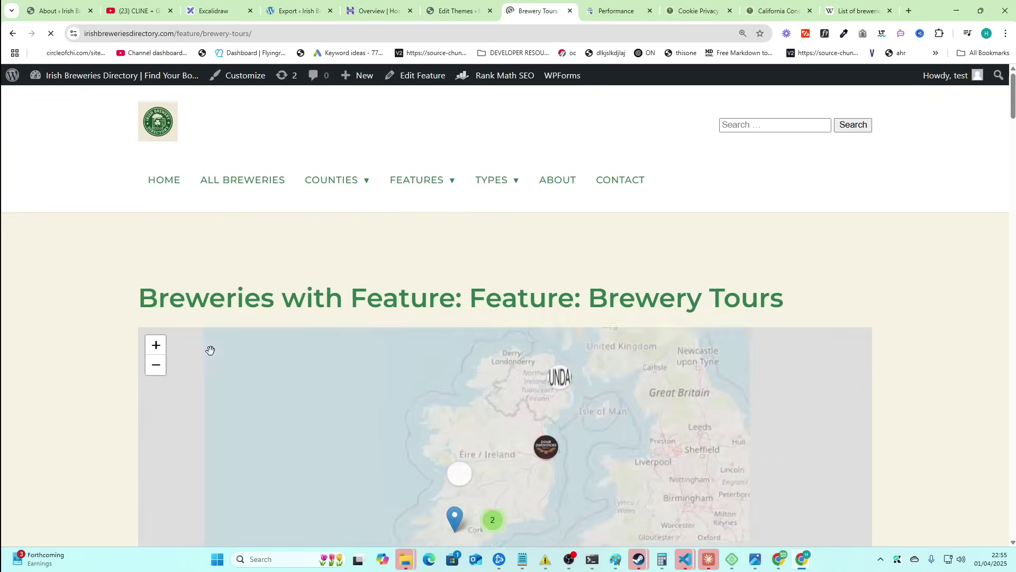
# - Zoom the Brewery Tours map in on Ireland to show the tour breweries' markers
pyautogui.scroll(-3, 142, 280)
pyautogui.scroll(-2, 139, 285)
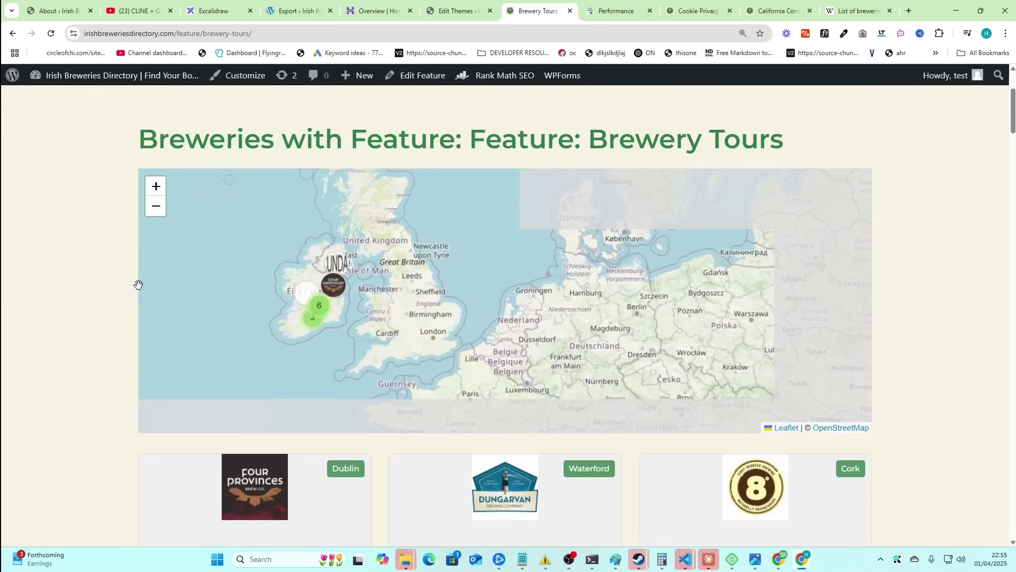
pyautogui.scroll(-5, 78, 263)
pyautogui.scroll(6, 79, 263)
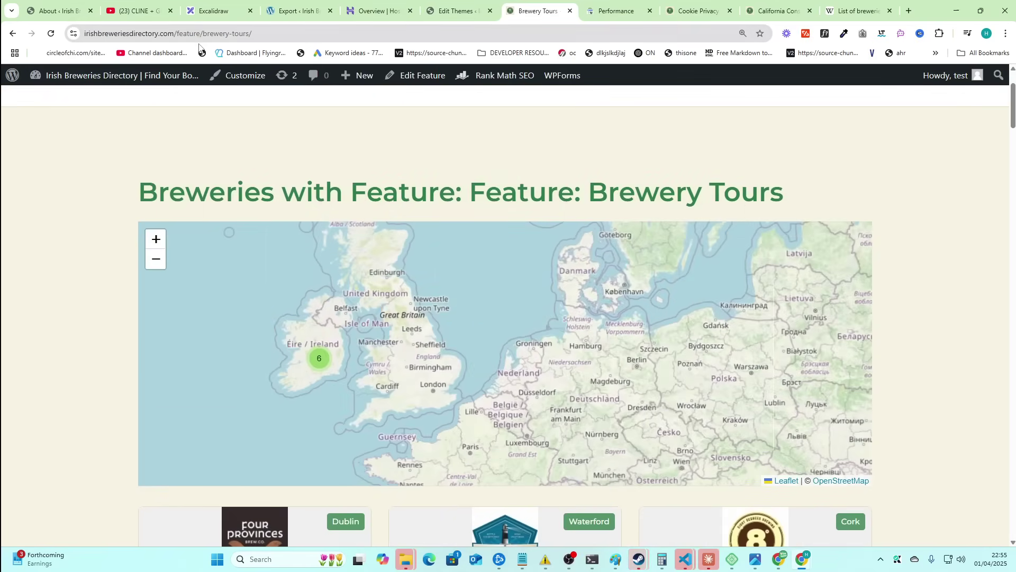
pyautogui.scroll(4, 252, 332)
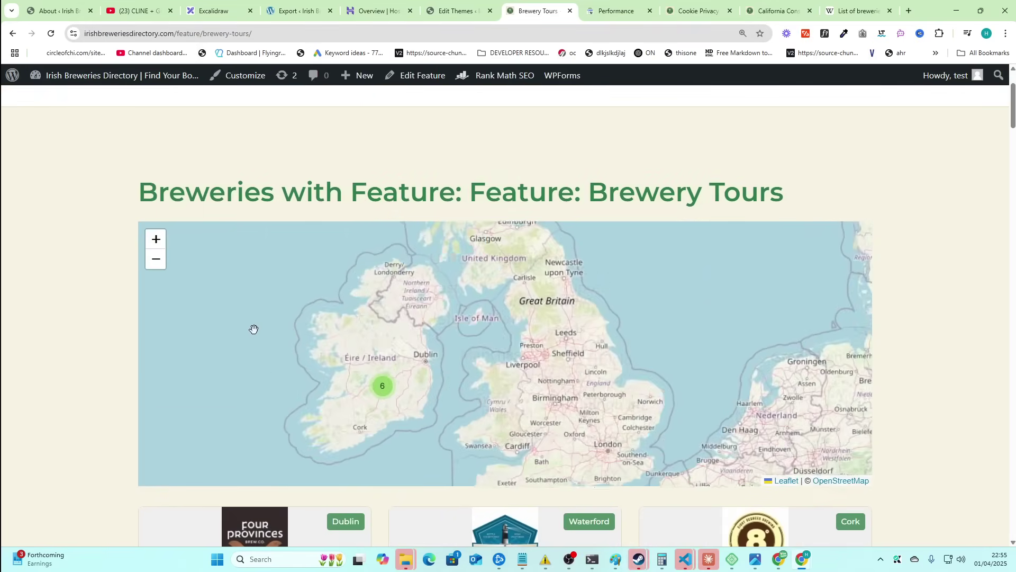
pyautogui.scroll(-1, 353, 277)
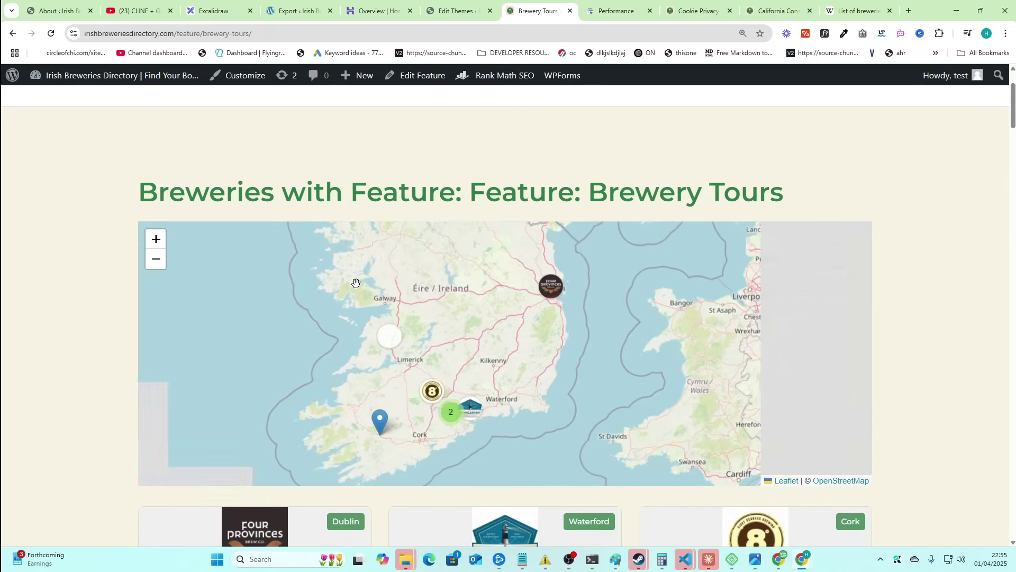